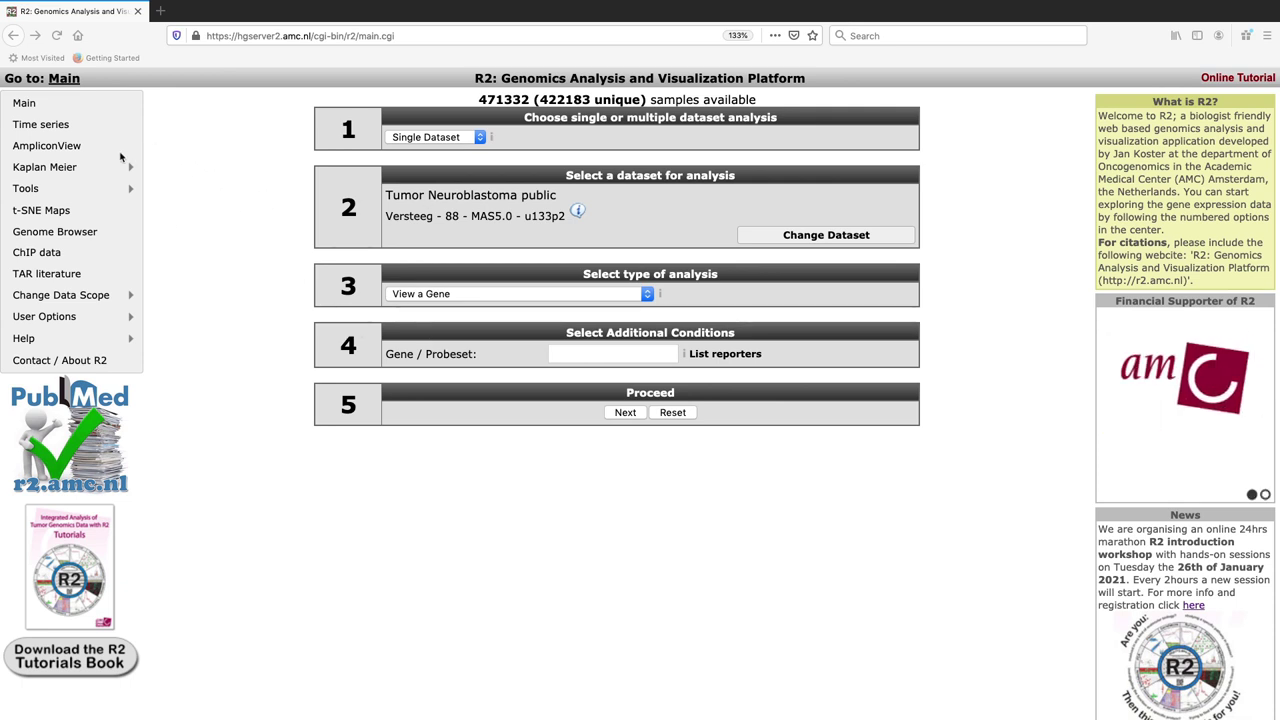
pyautogui.moveTo(118, 167)
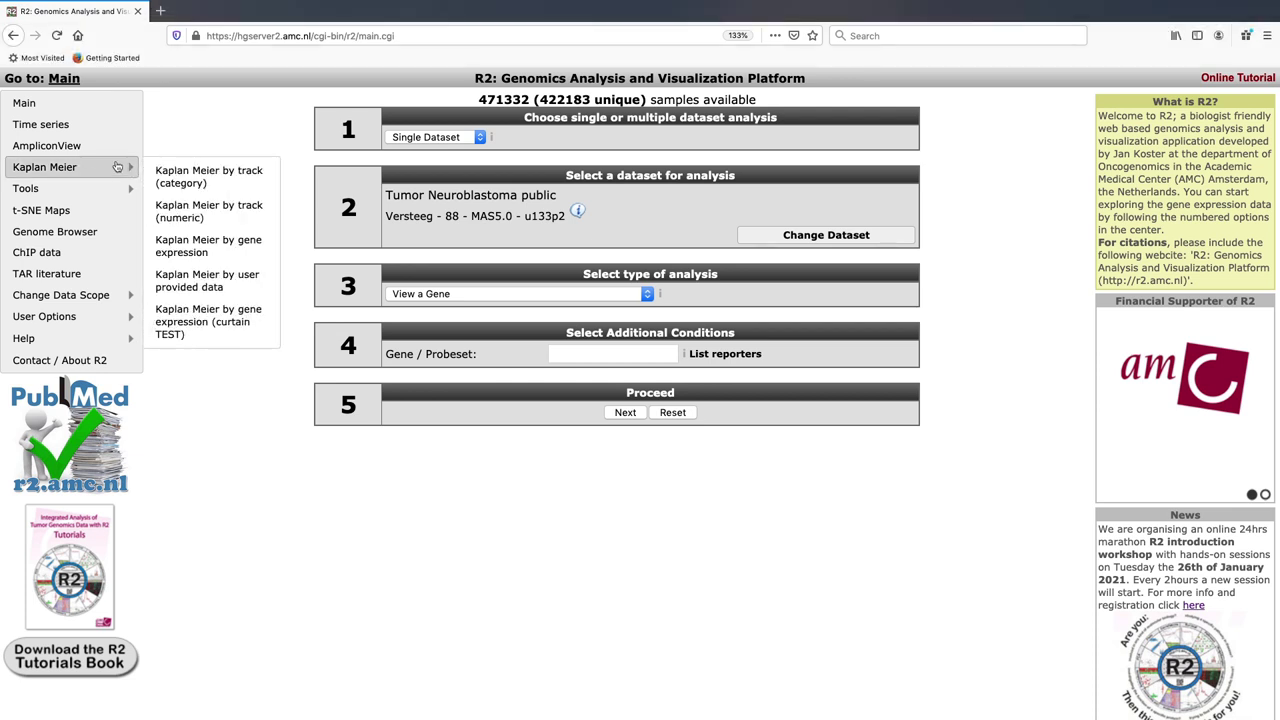
pyautogui.click(610, 297)
pyautogui.scroll(-2, 561, 455)
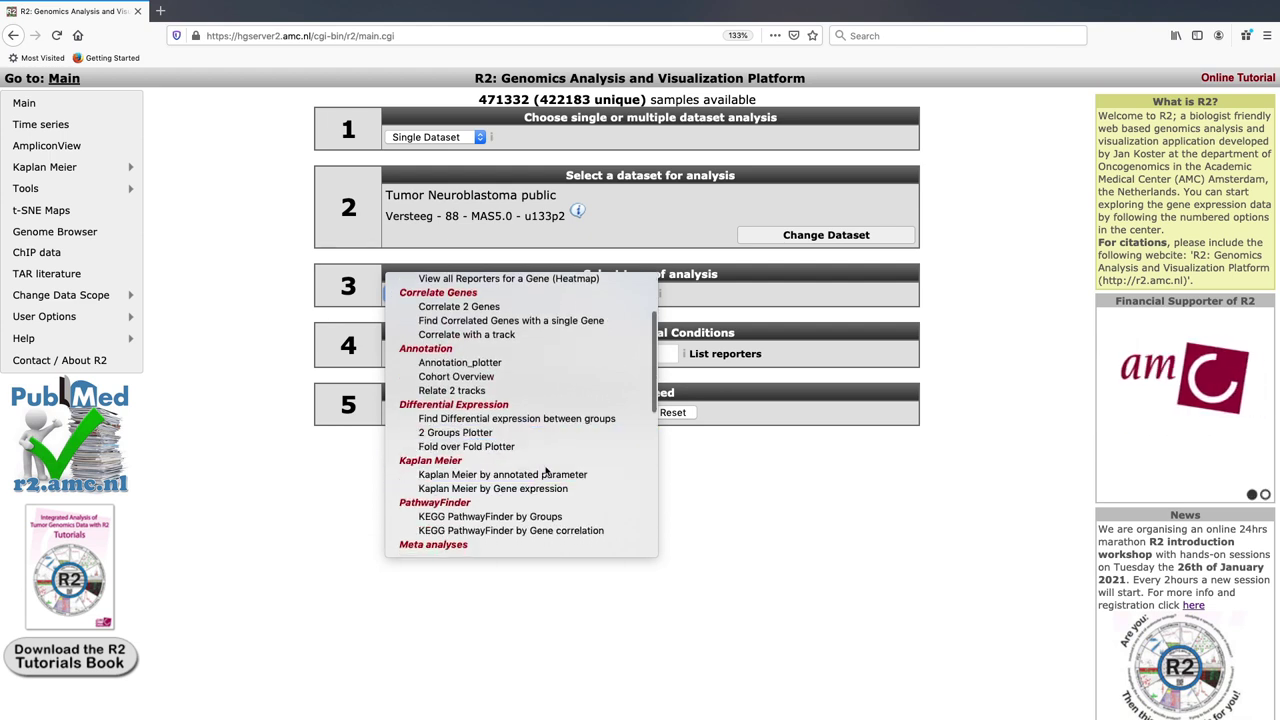
pyautogui.click(243, 390)
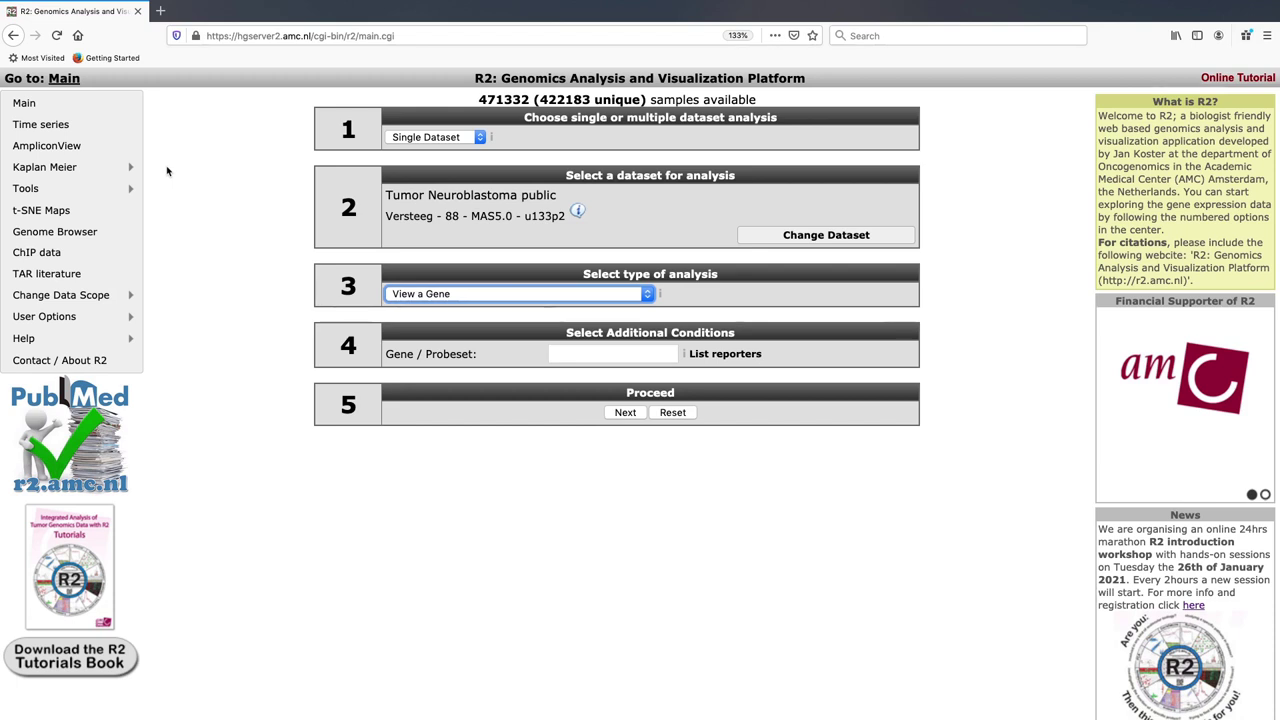
pyautogui.moveTo(101, 172)
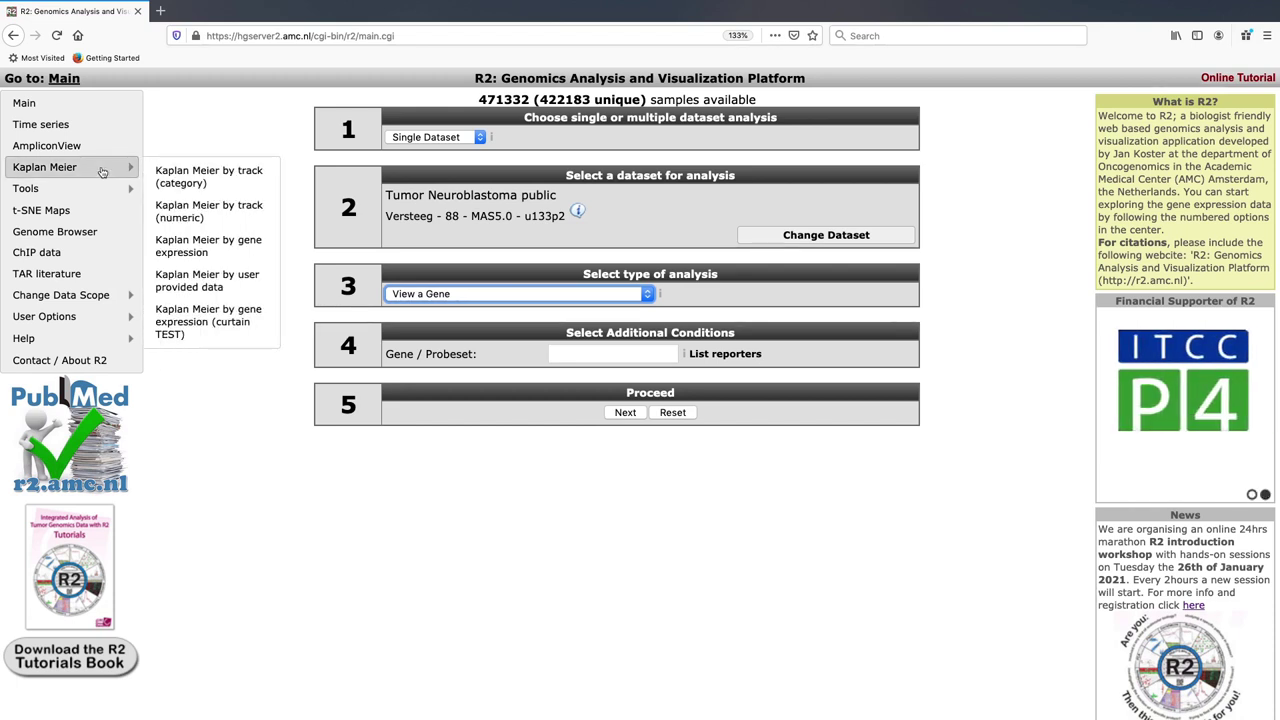
pyautogui.doubleClick(450, 216)
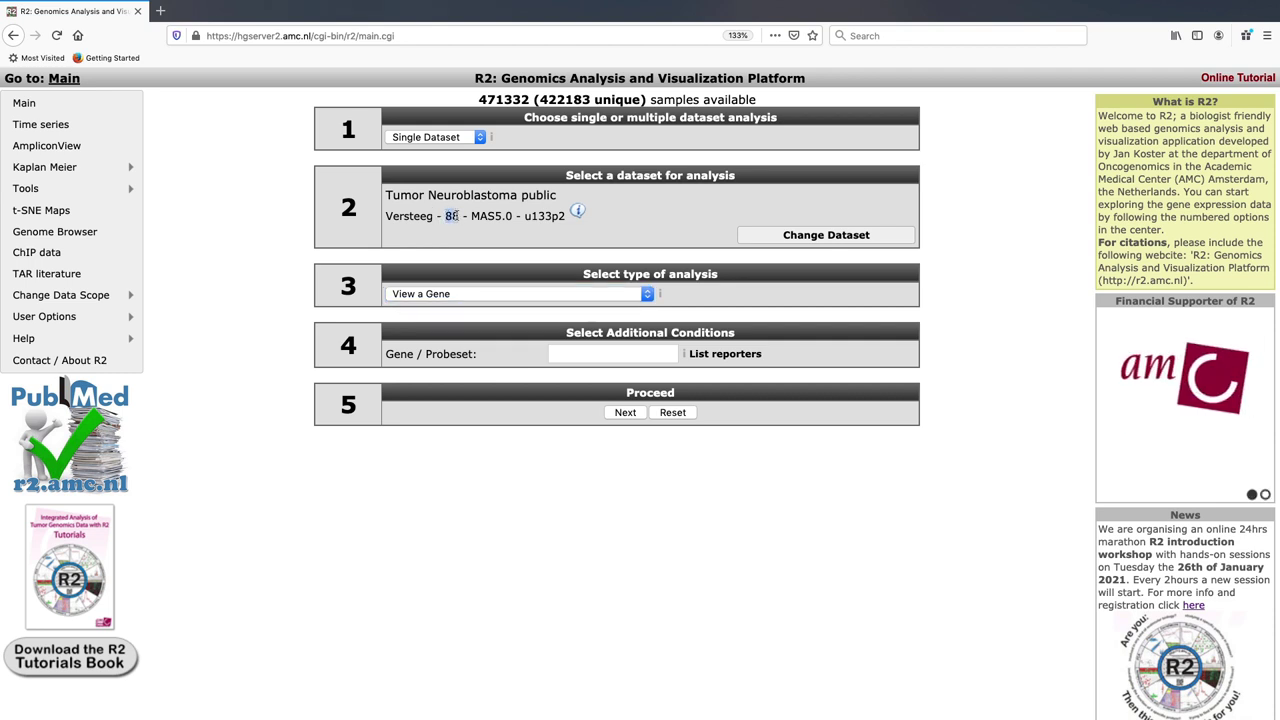
# - Open the Kaplan Meier by gene expression analysis
pyautogui.click(35, 170)
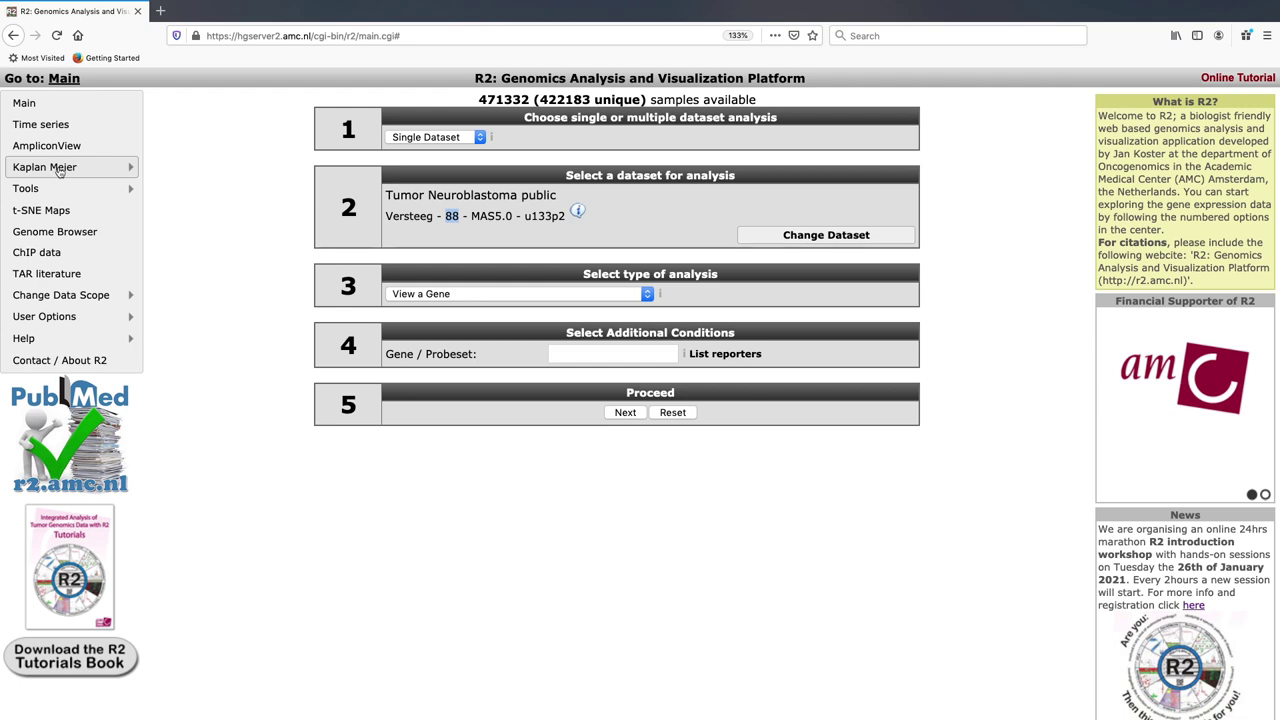
pyautogui.moveTo(135, 170)
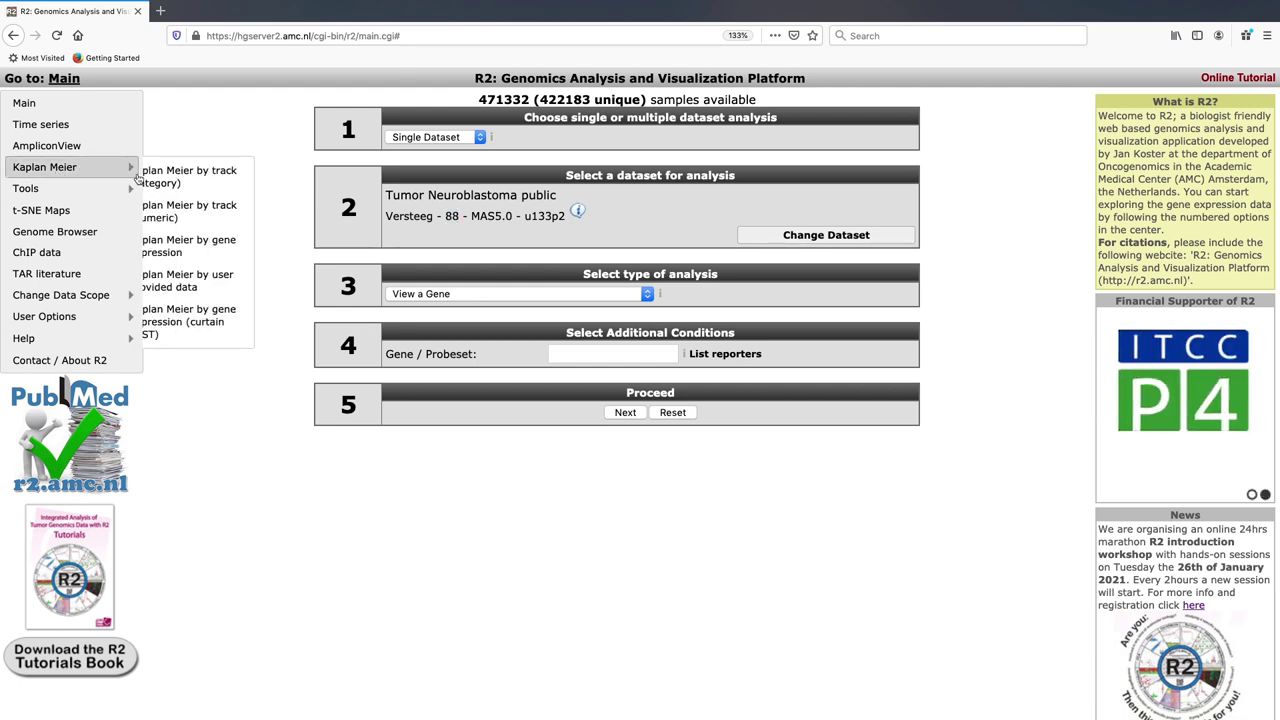
pyautogui.click(167, 248)
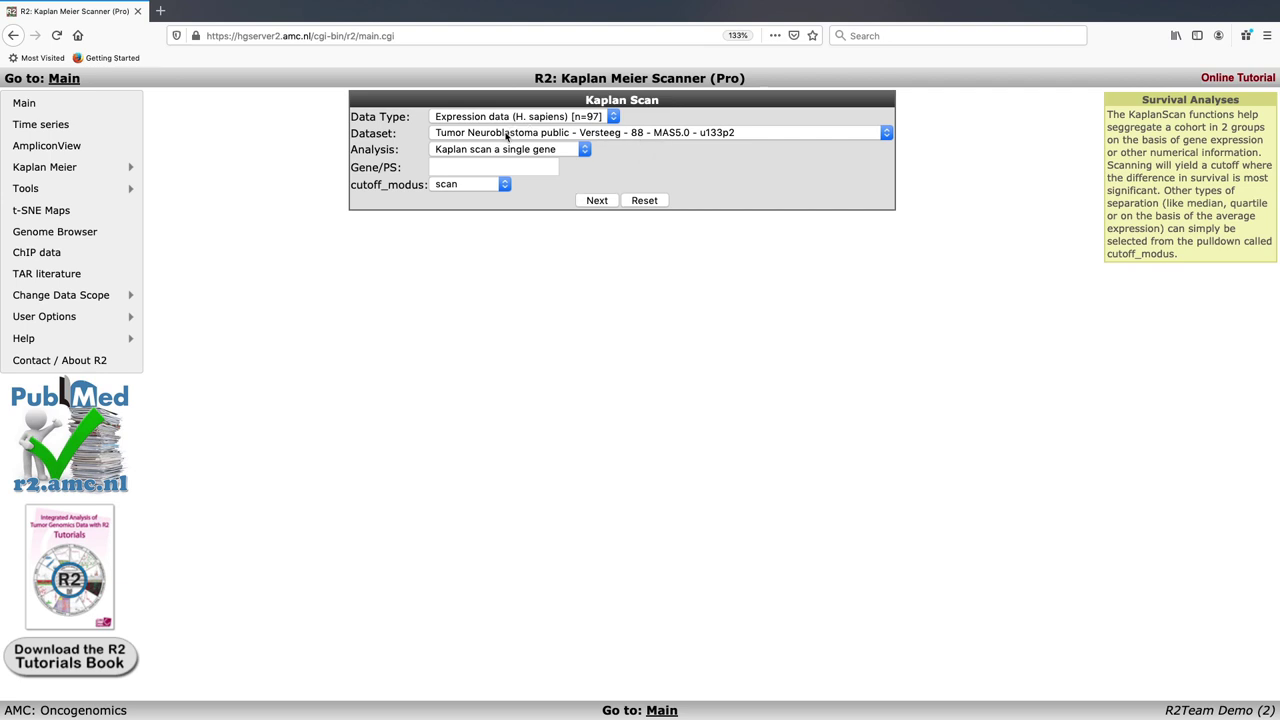
# - Browse the datasets available for the Kaplan scan and choose Tumor Neuroblastoma public (88 - MAS5.0 - u133p2)
pyautogui.click(642, 136)
pyautogui.scroll(10, 624, 276)
pyautogui.scroll(3, 624, 276)
pyautogui.scroll(-15, 624, 276)
pyautogui.scroll(15, 624, 276)
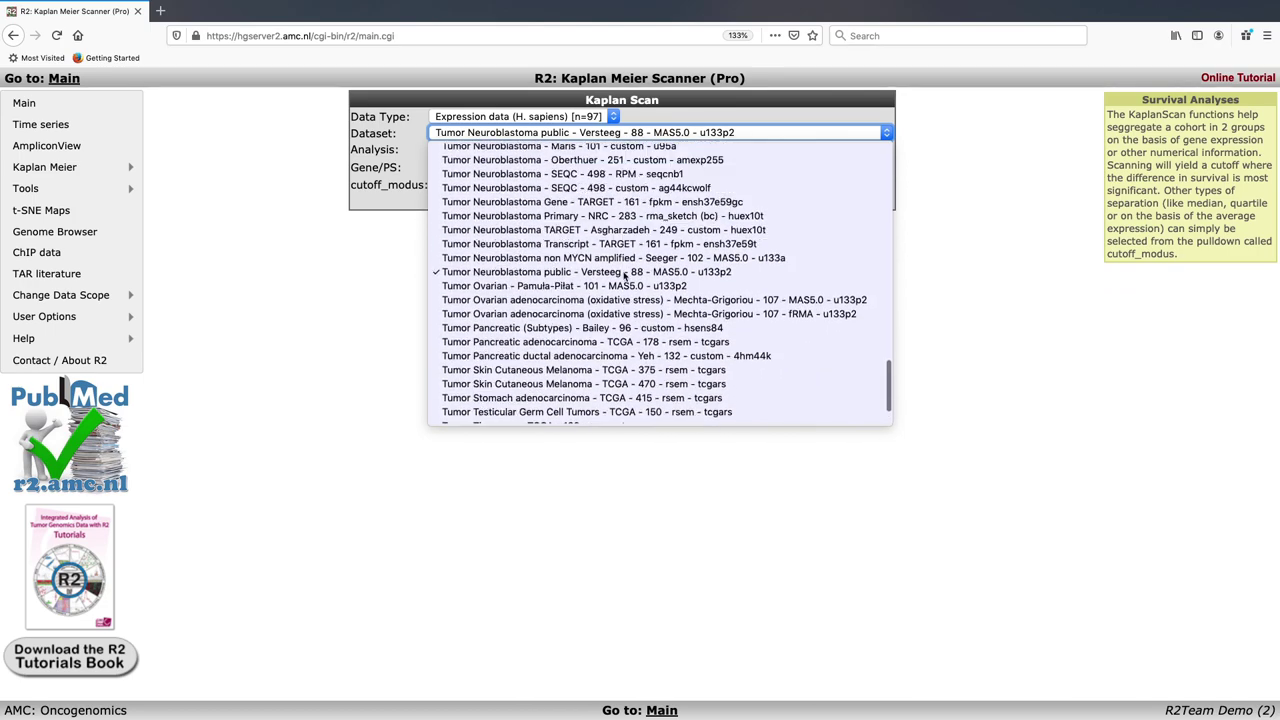
pyautogui.scroll(3, 624, 276)
pyautogui.scroll(-10, 624, 276)
pyautogui.scroll(-2, 624, 276)
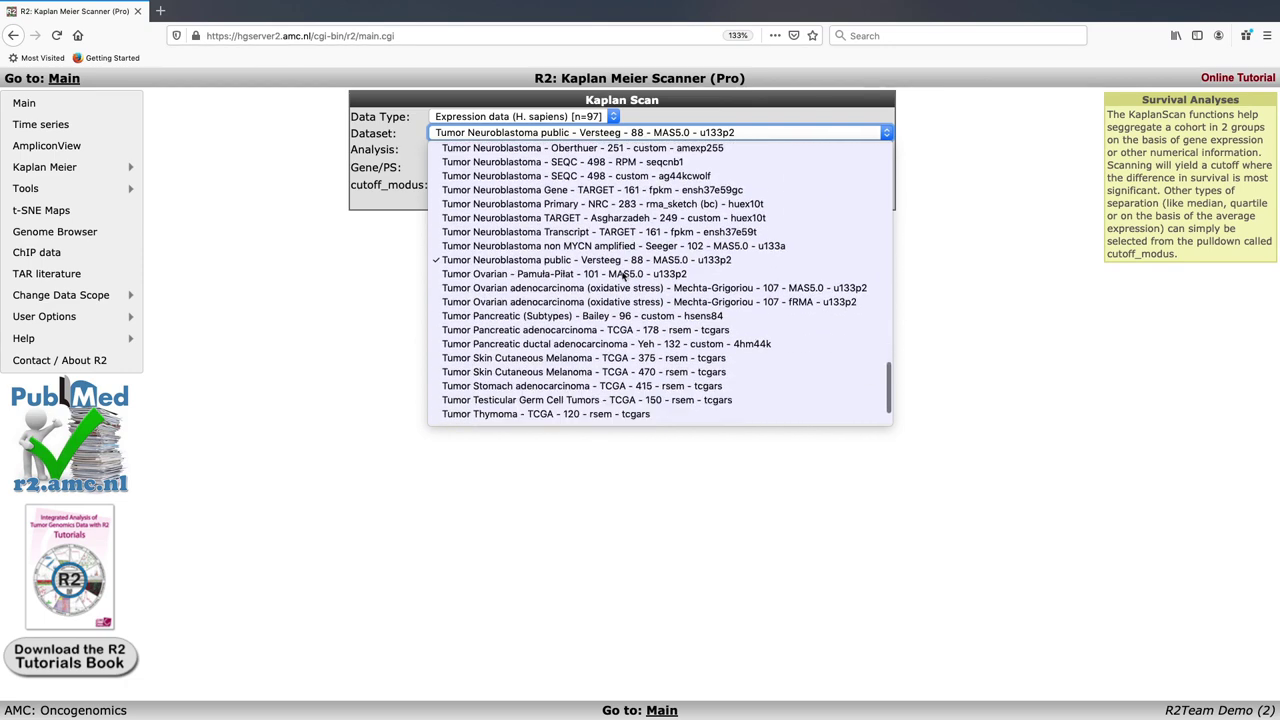
pyautogui.click(603, 262)
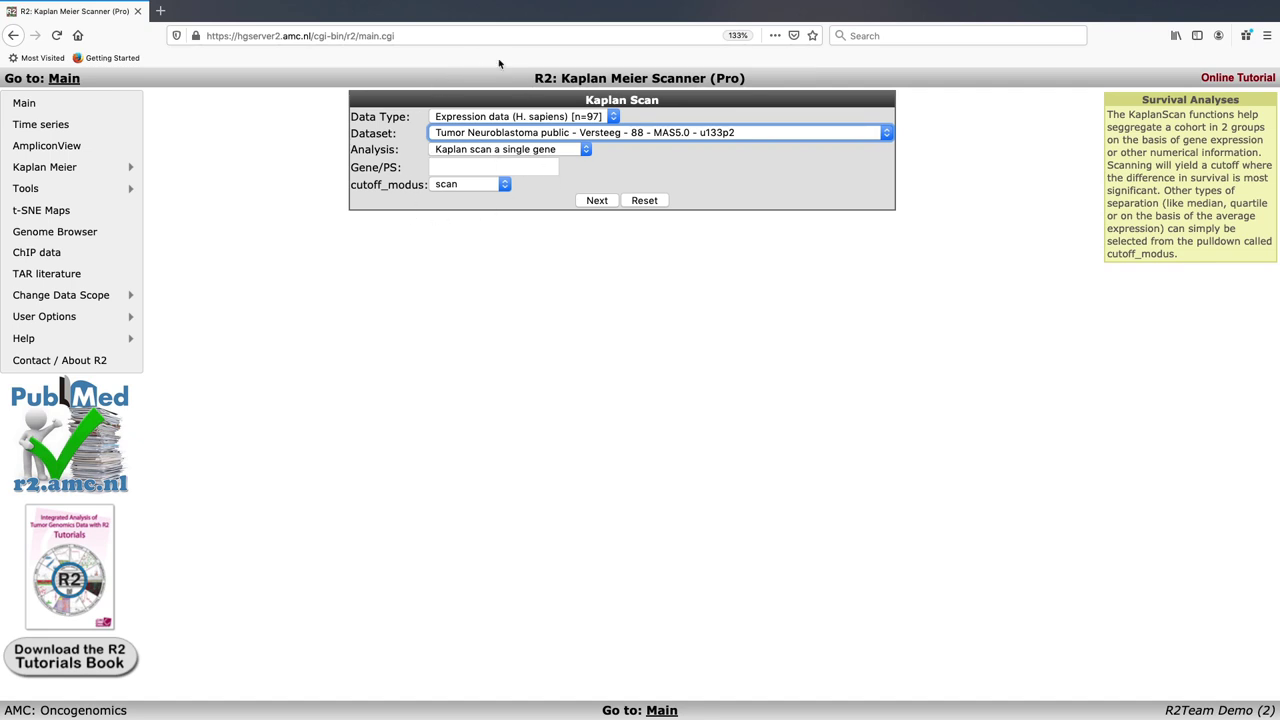
# - Run the single-gene Kaplan scan for MYCN, using reporter 209757_s_at, overall survival and a minimal group size of 8
pyautogui.click(472, 166)
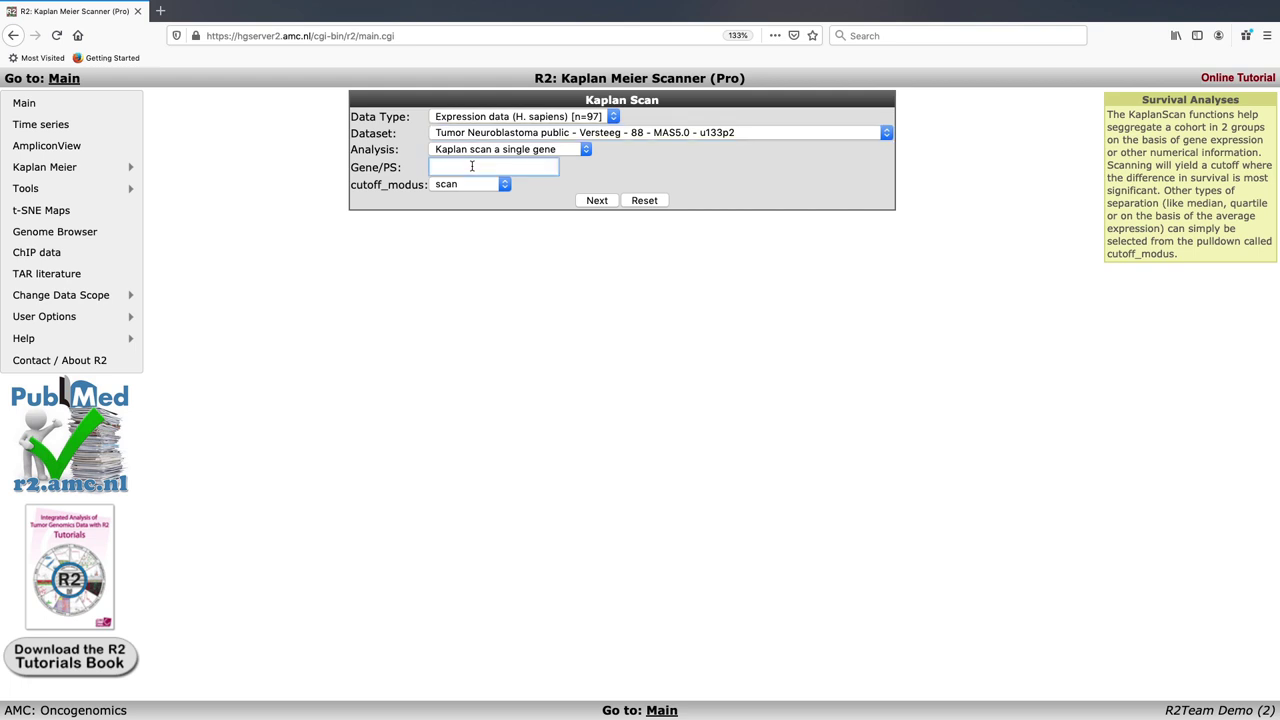
pyautogui.write('MY')
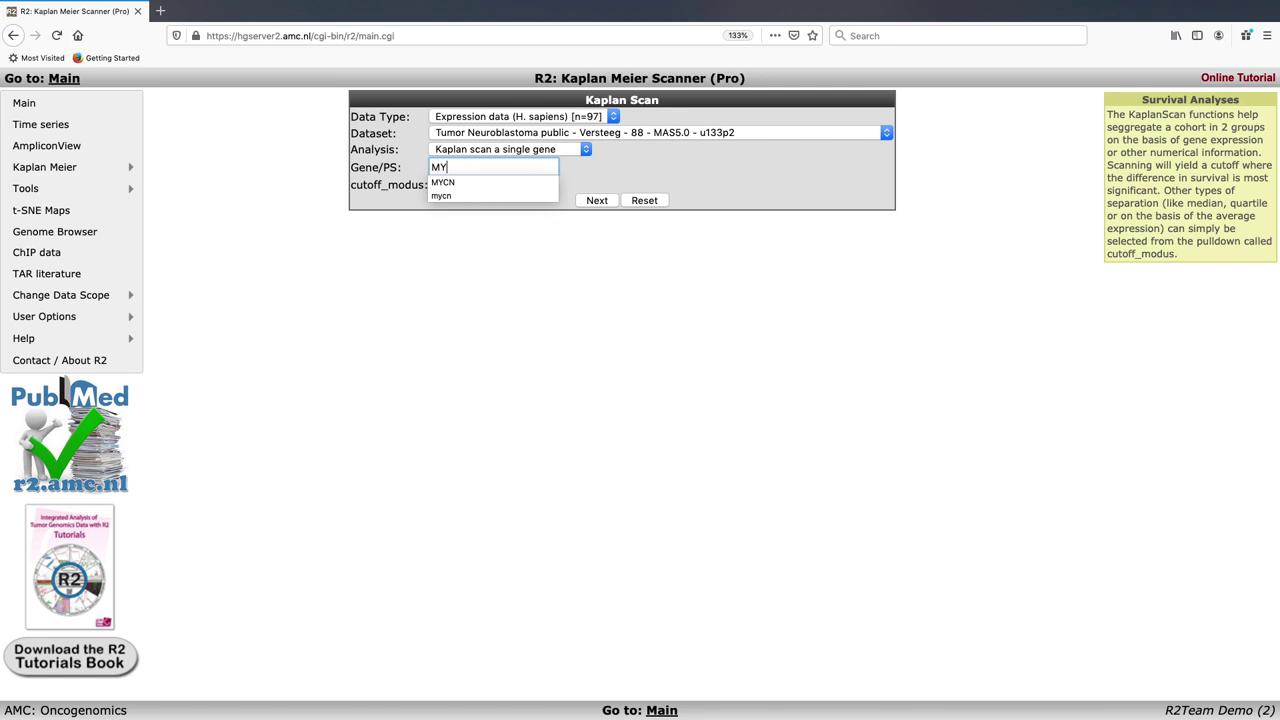
pyautogui.write('CN')
pyautogui.press('Escape')
pyautogui.click(587, 201)
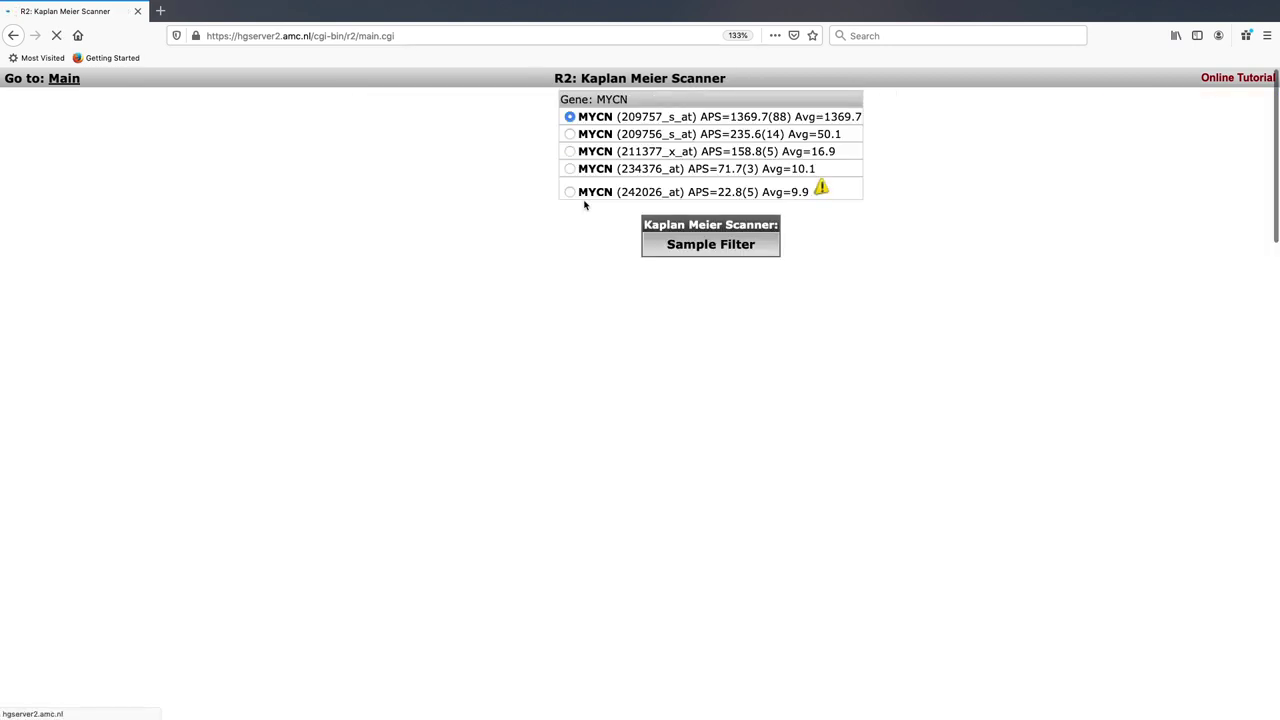
pyautogui.moveTo(708, 119); pyautogui.dragTo(772, 119)
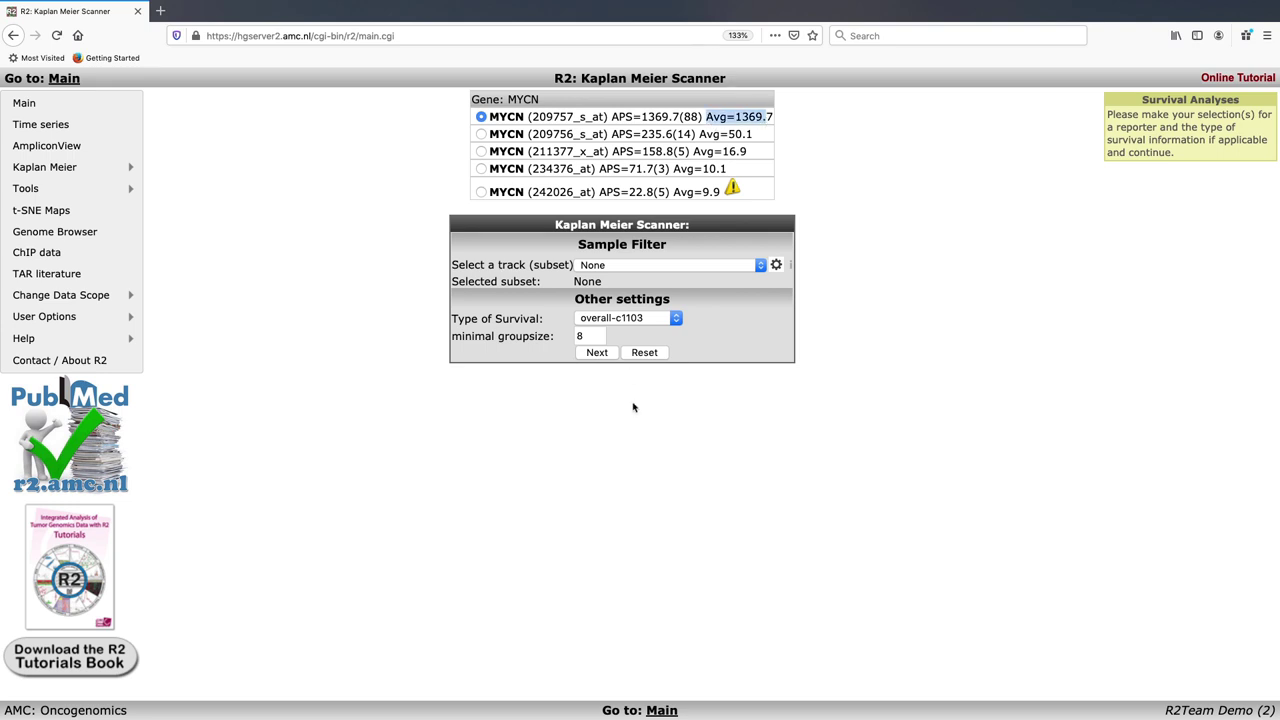
pyautogui.click(596, 353)
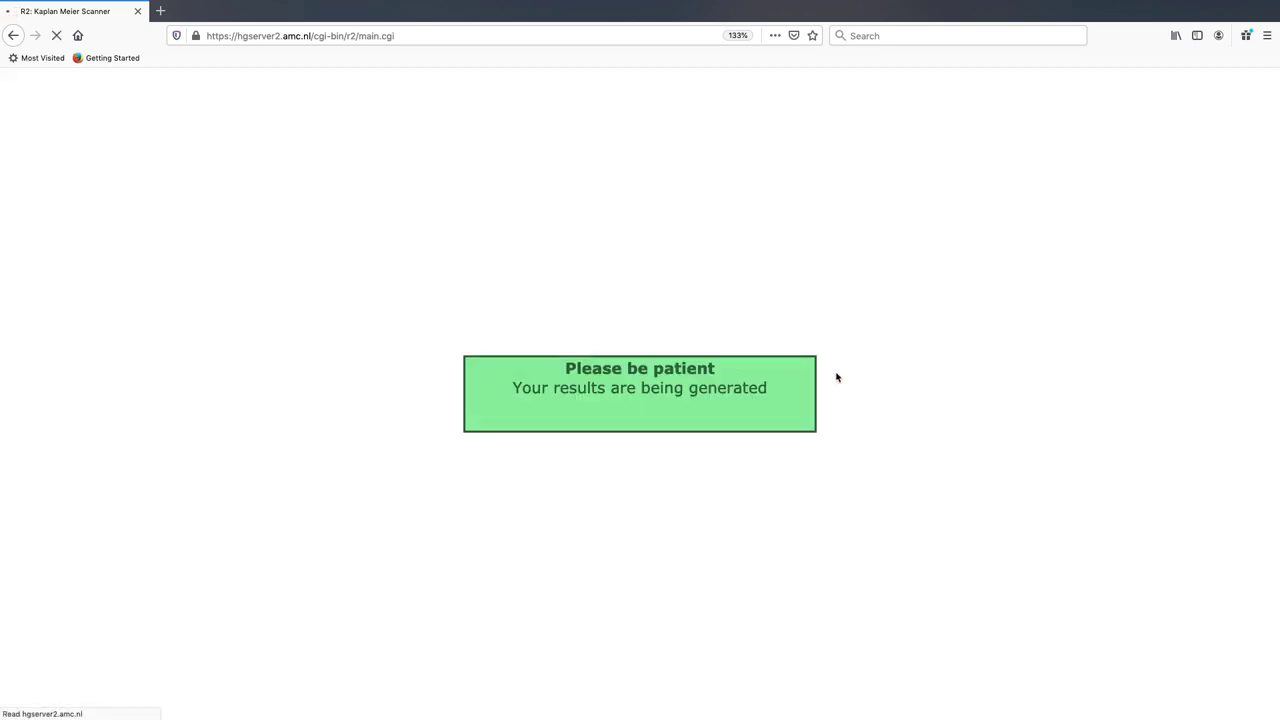
# - Review the MYCN survival curves and p-value plot, set the cutoff mode to median and redraw the graph
pyautogui.scroll(-1, 837, 377)
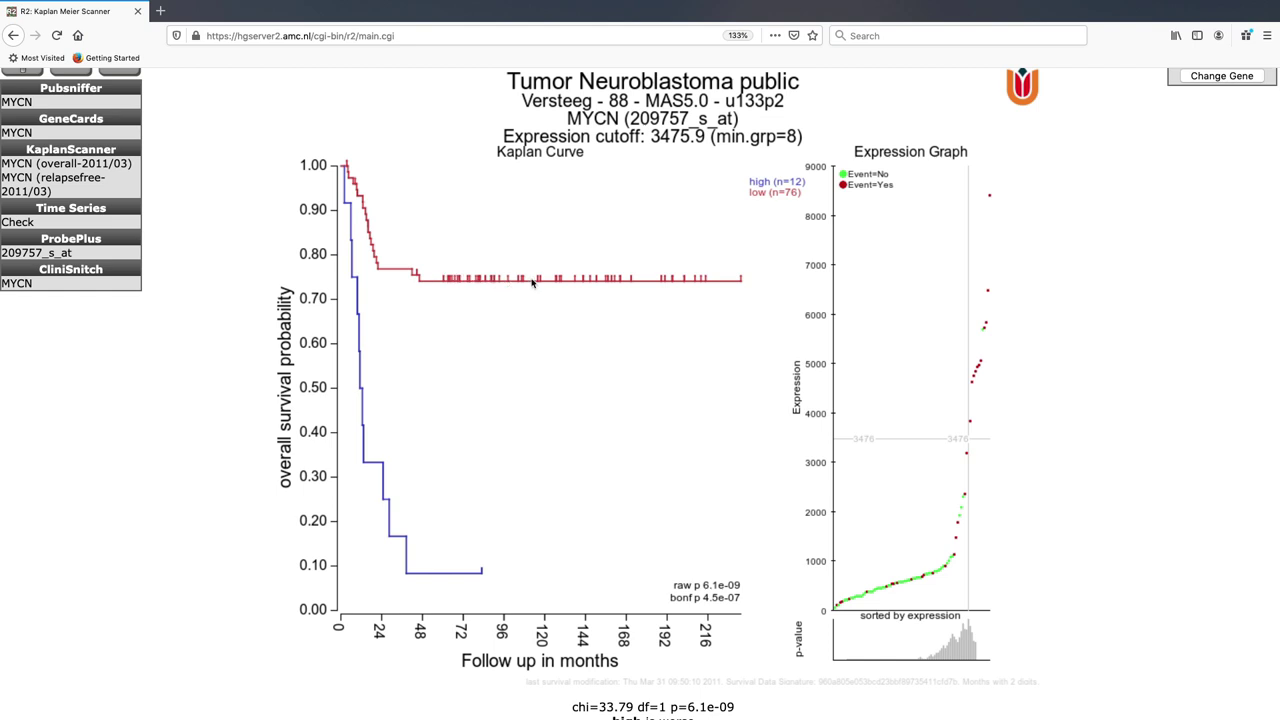
pyautogui.moveTo(539, 284)
pyautogui.moveTo(482, 572)
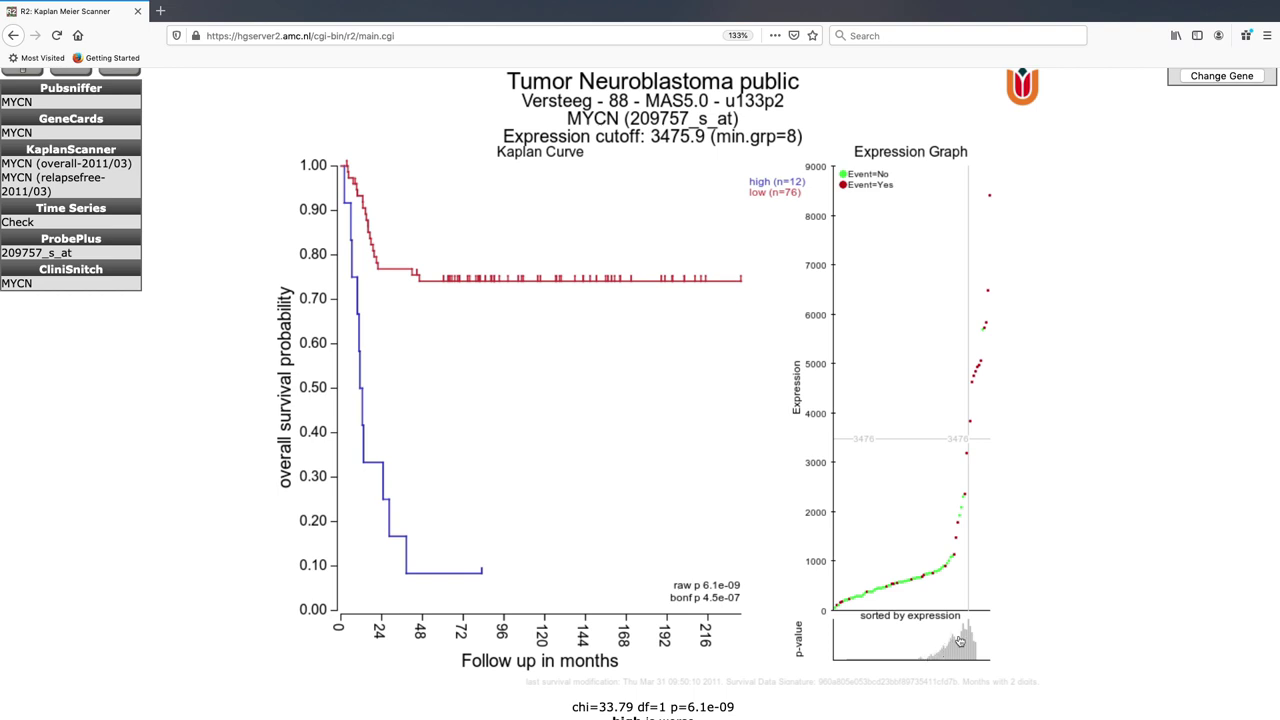
pyautogui.moveTo(969, 625)
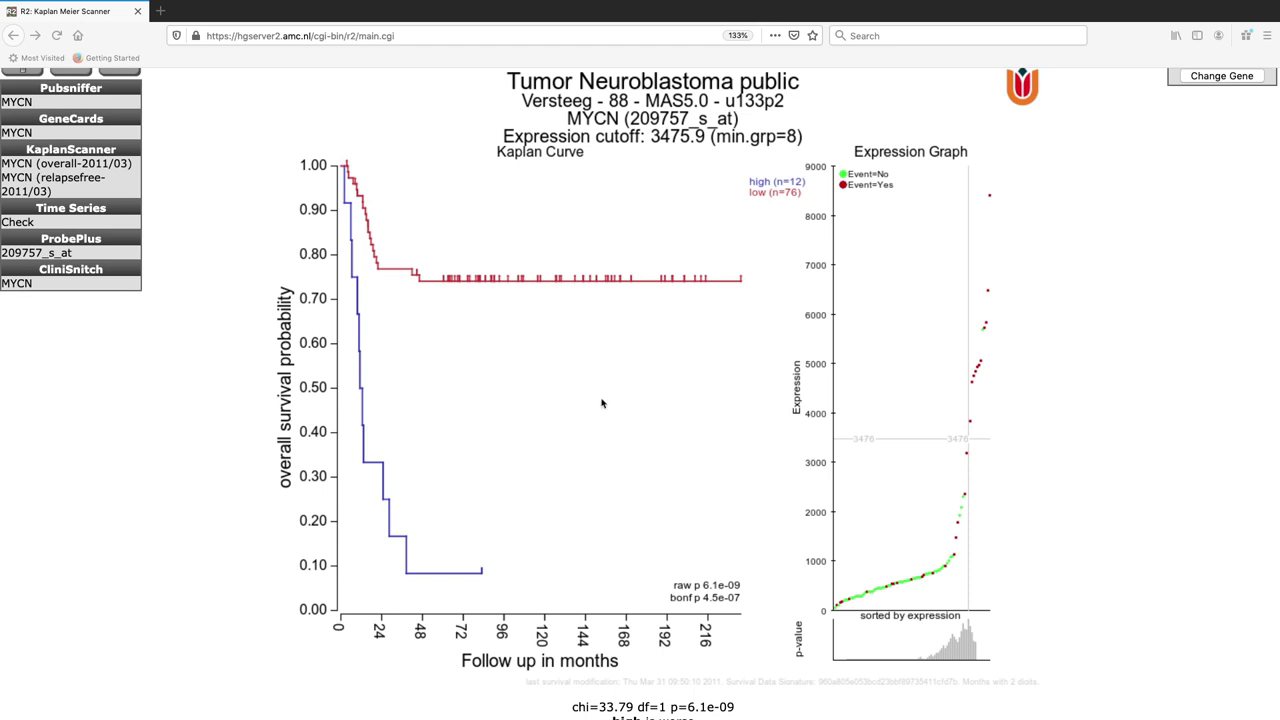
pyautogui.scroll(-1, 602, 403)
pyautogui.scroll(-5, 602, 403)
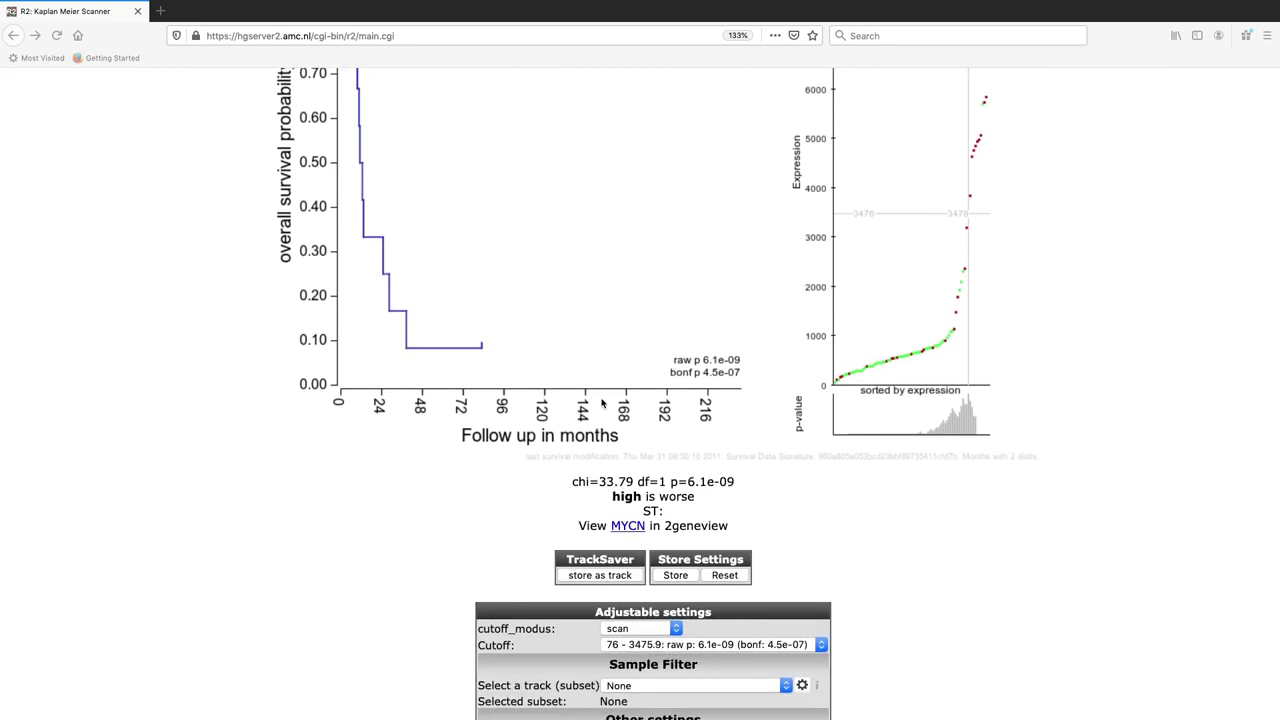
pyautogui.scroll(-3, 602, 403)
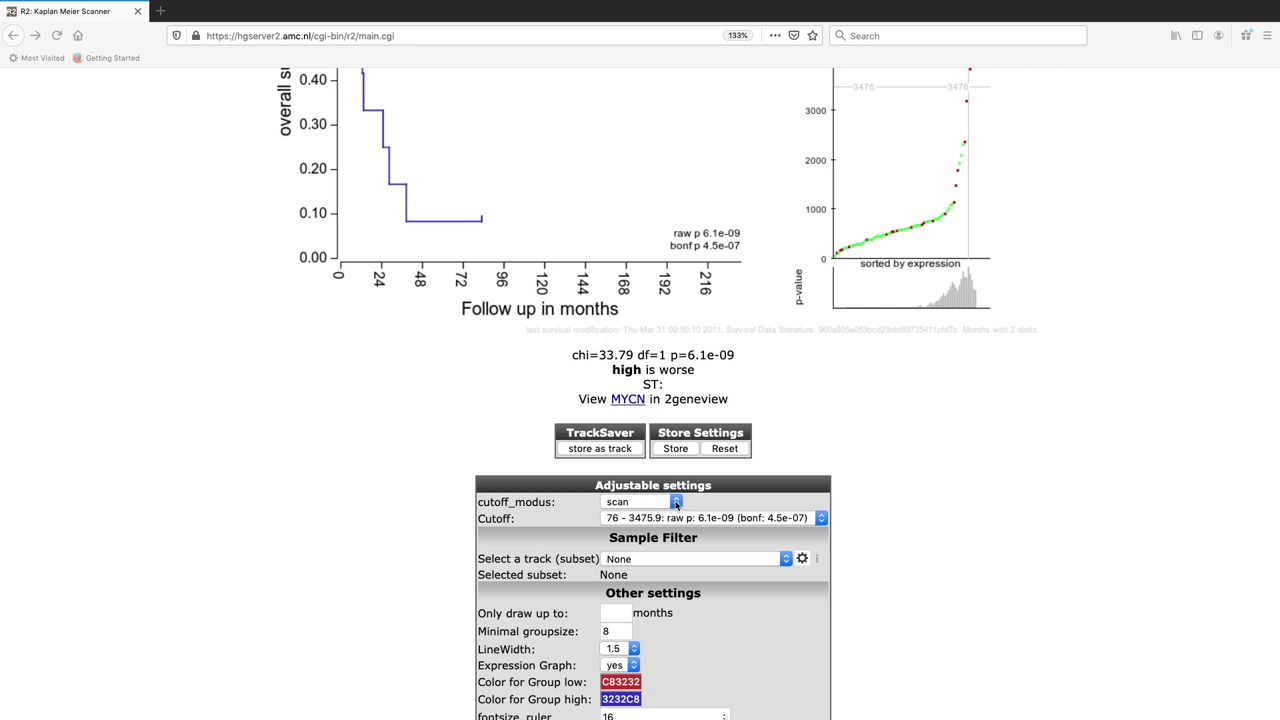
pyautogui.click(676, 503)
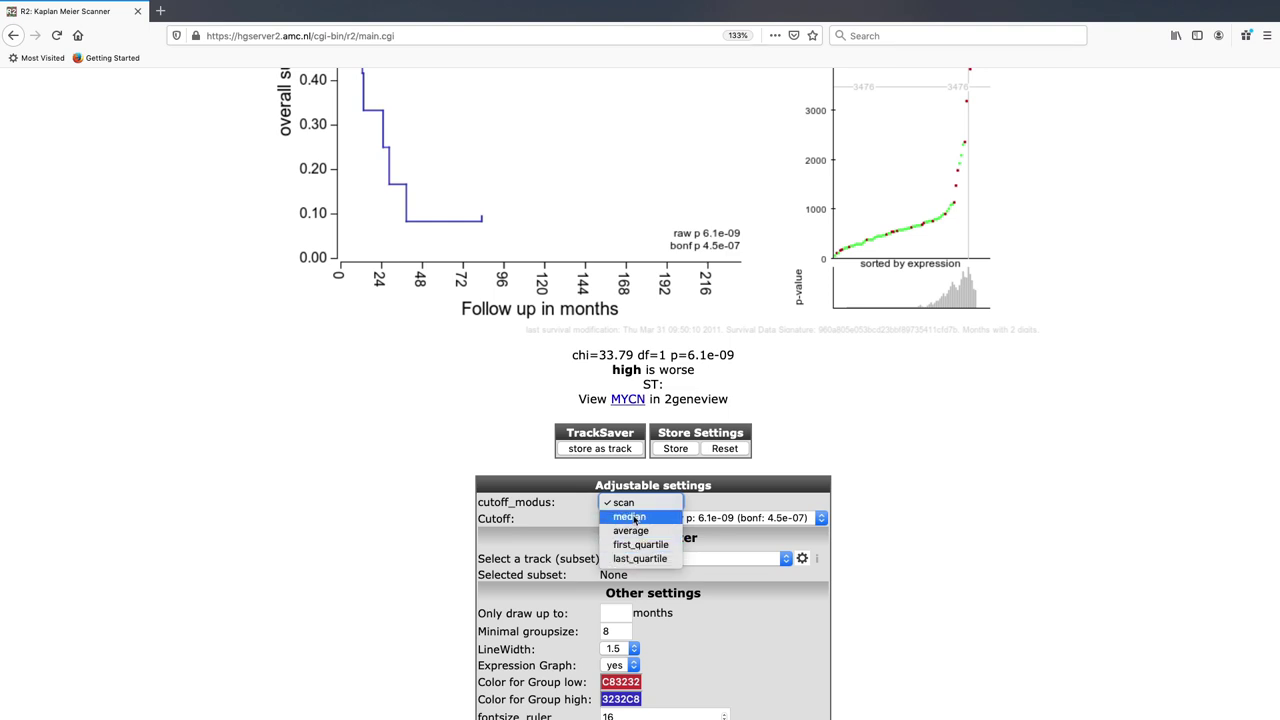
pyautogui.click(634, 518)
pyautogui.scroll(-3, 851, 494)
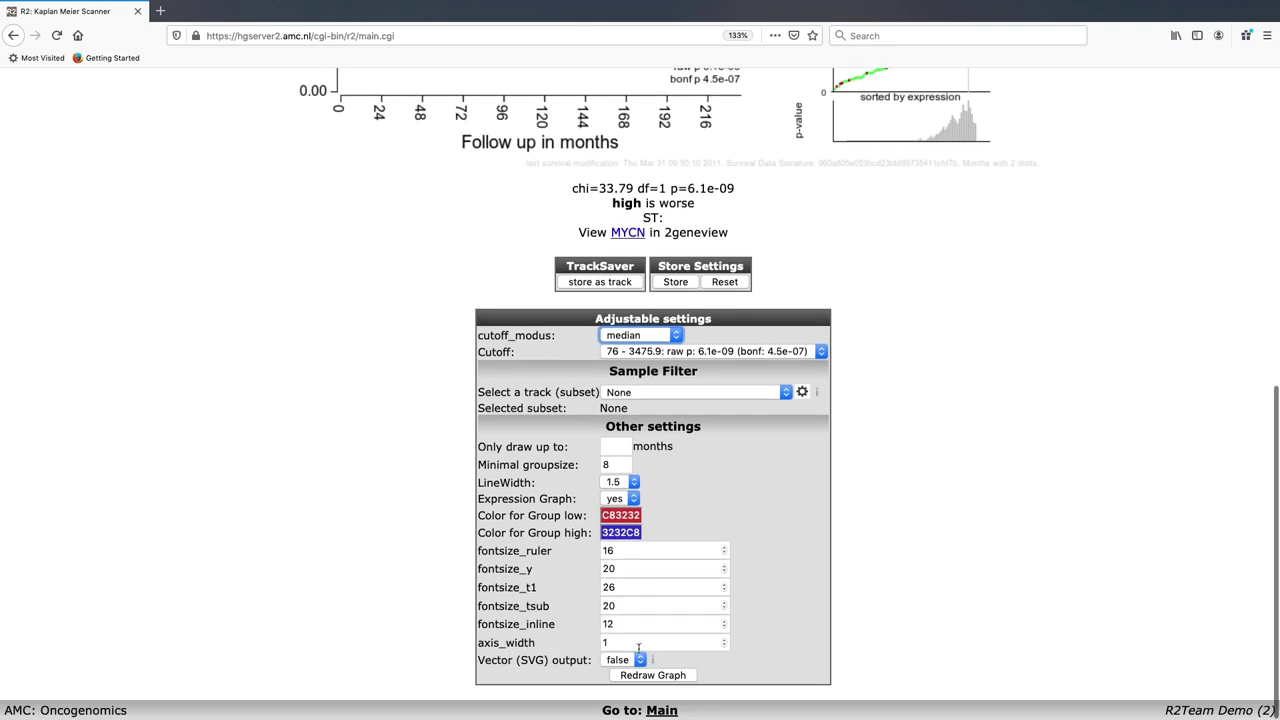
pyautogui.click(652, 675)
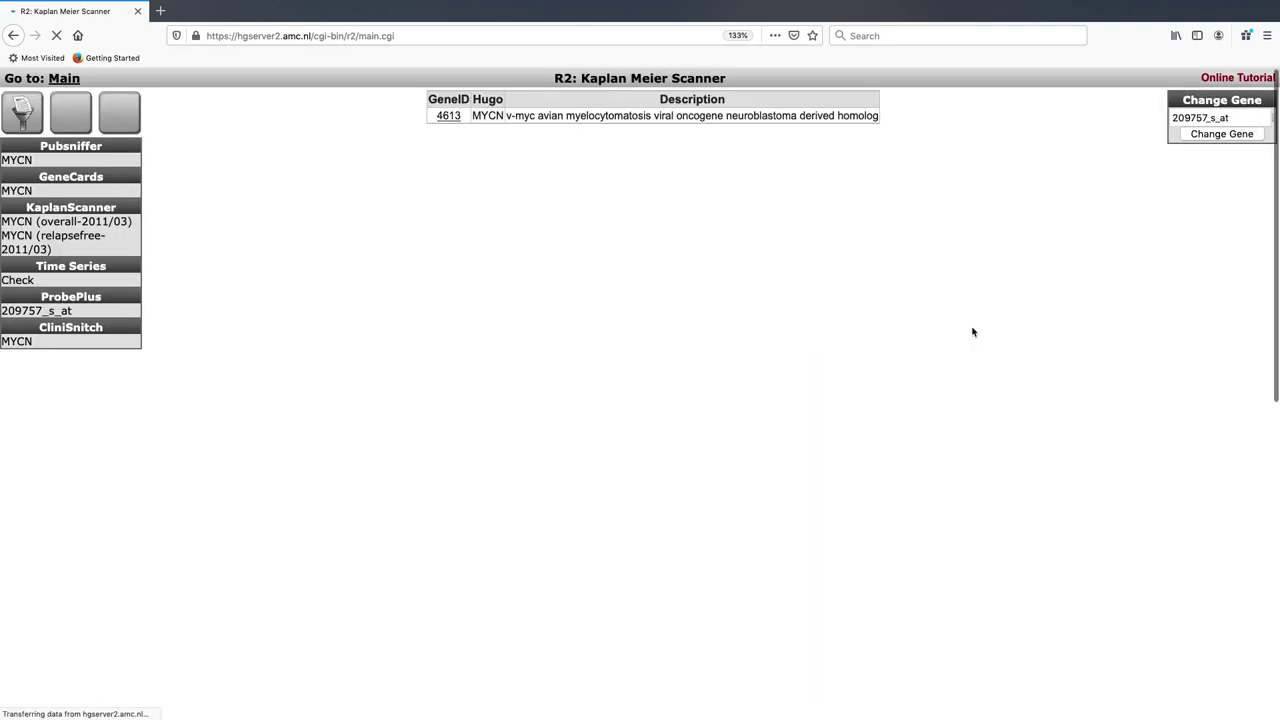
# - Set the cutoff mode to last_quartile and redraw the MYCN Kaplan Meier graph
pyautogui.scroll(-2, 972, 332)
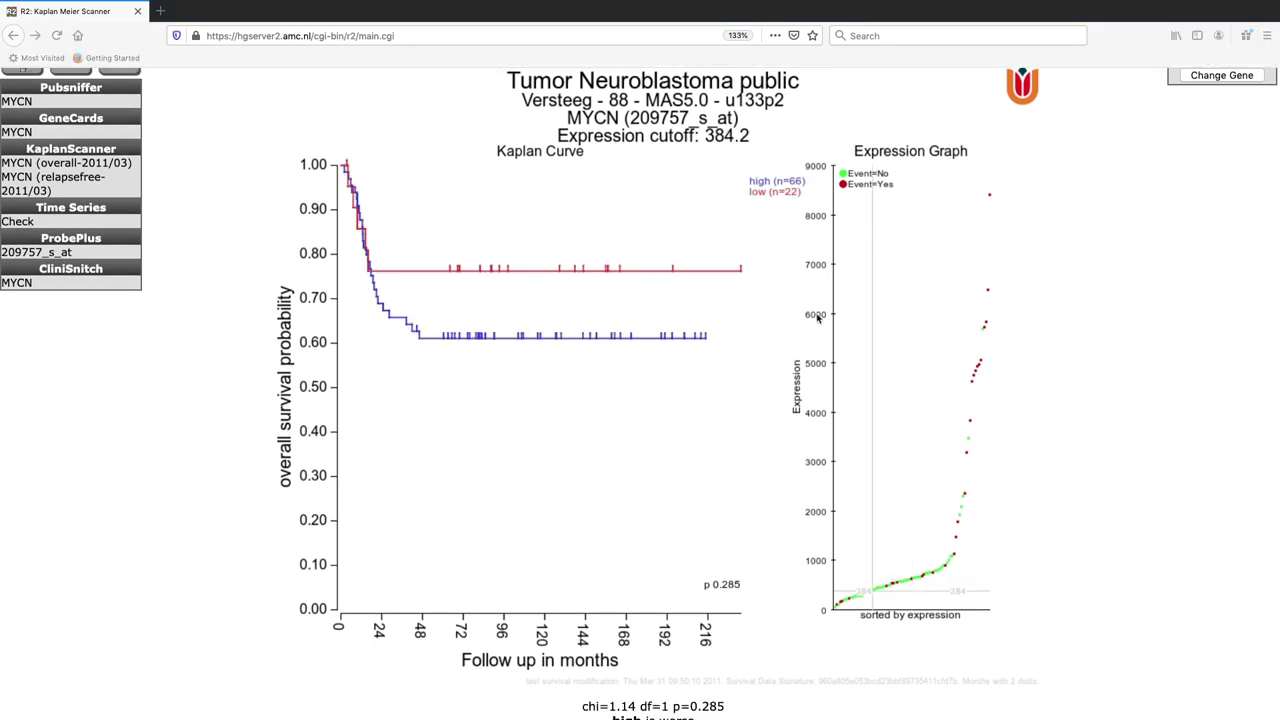
pyautogui.scroll(-5, 817, 316)
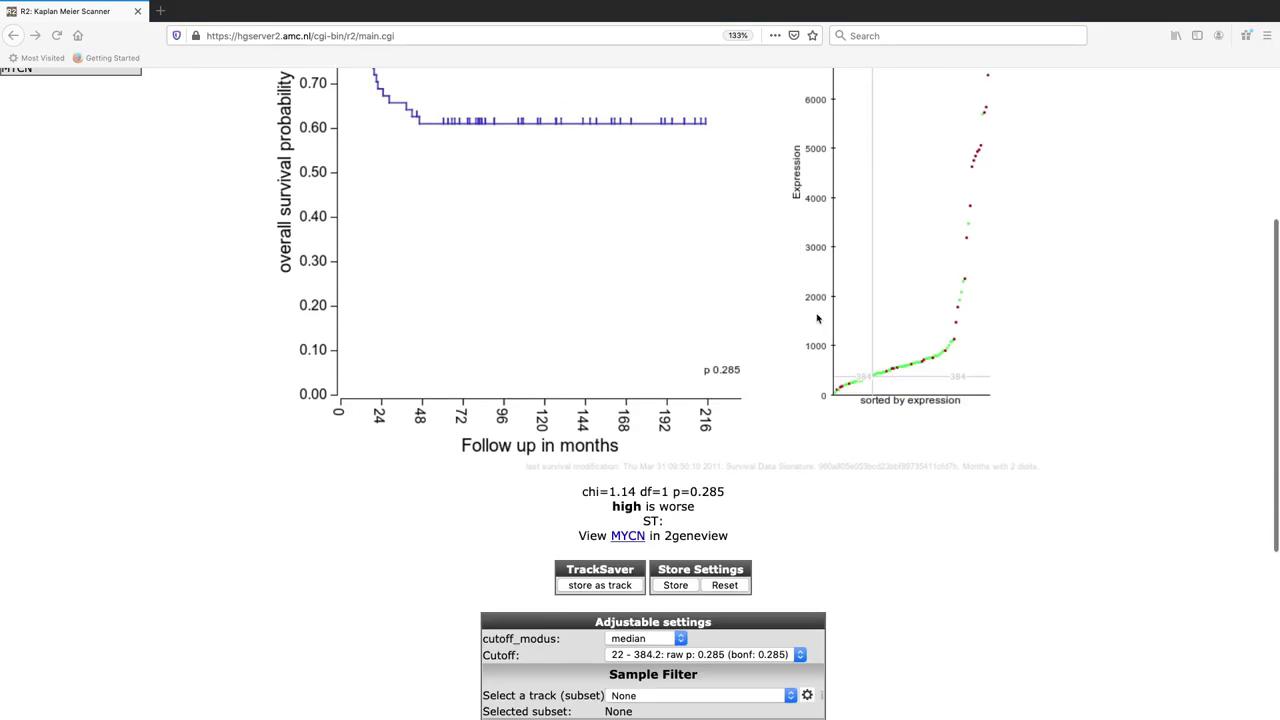
pyautogui.click(641, 622)
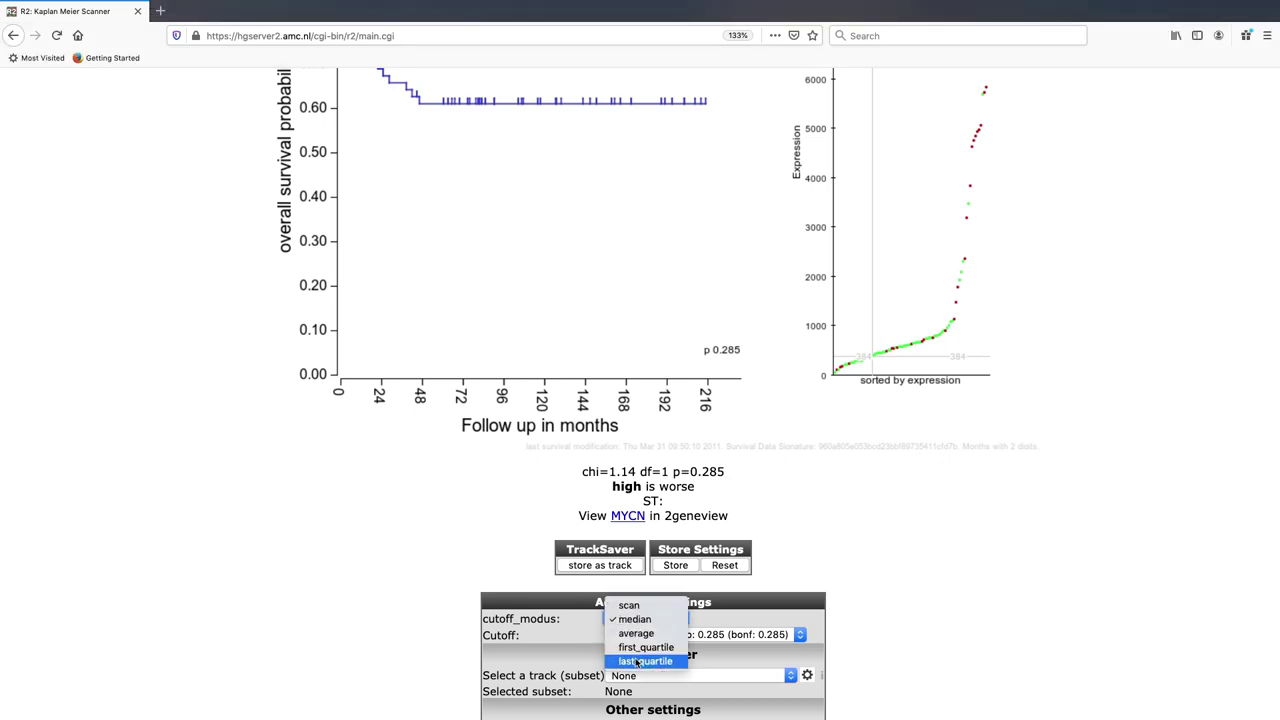
pyautogui.click(636, 661)
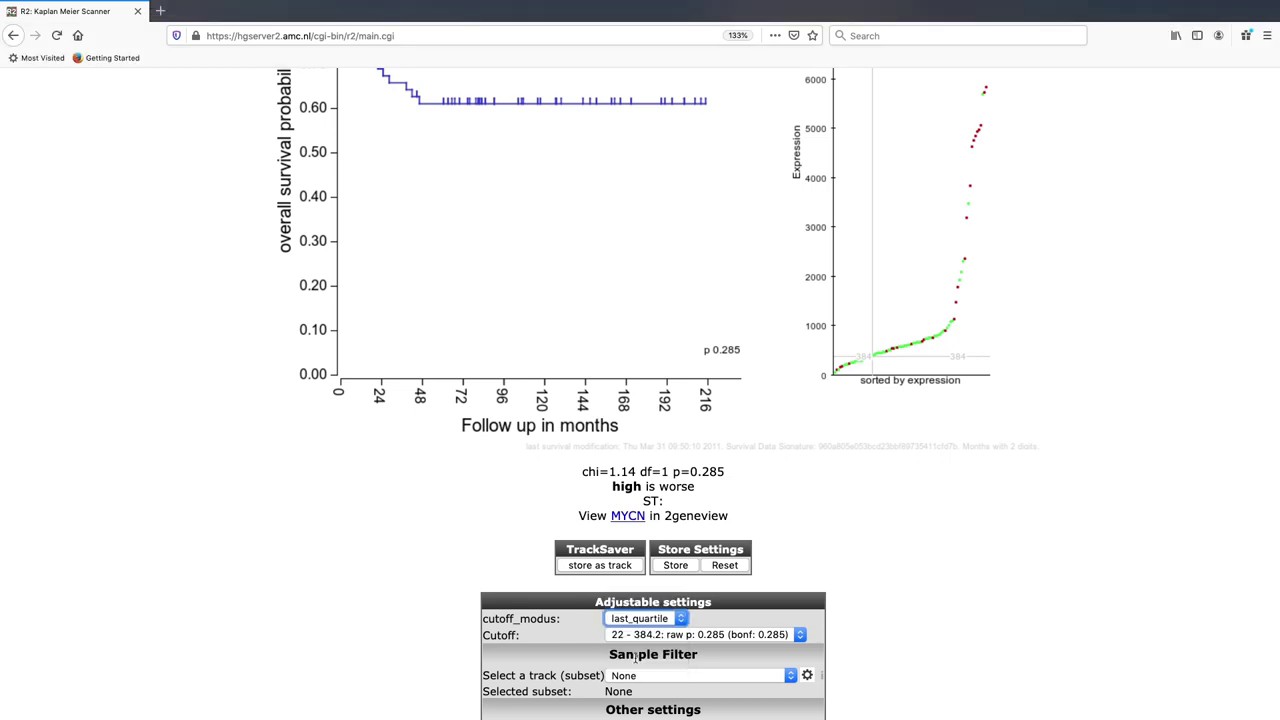
pyautogui.scroll(-5, 884, 500)
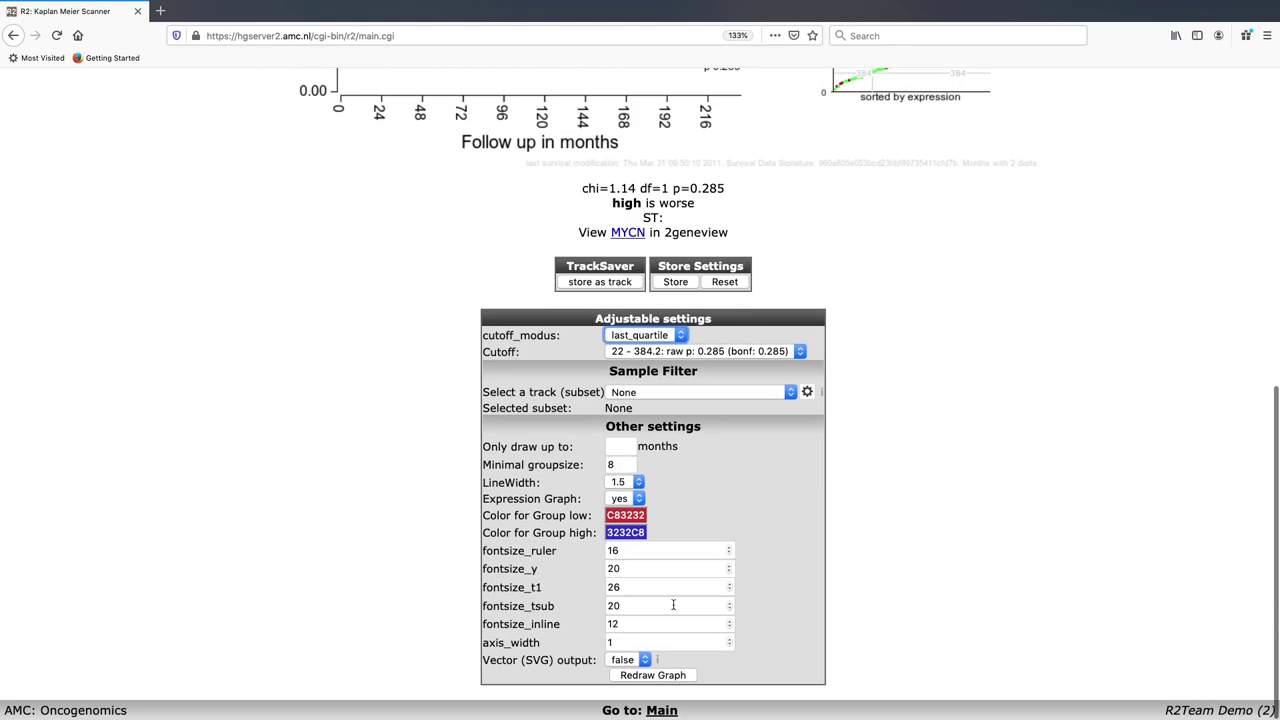
pyautogui.click(653, 676)
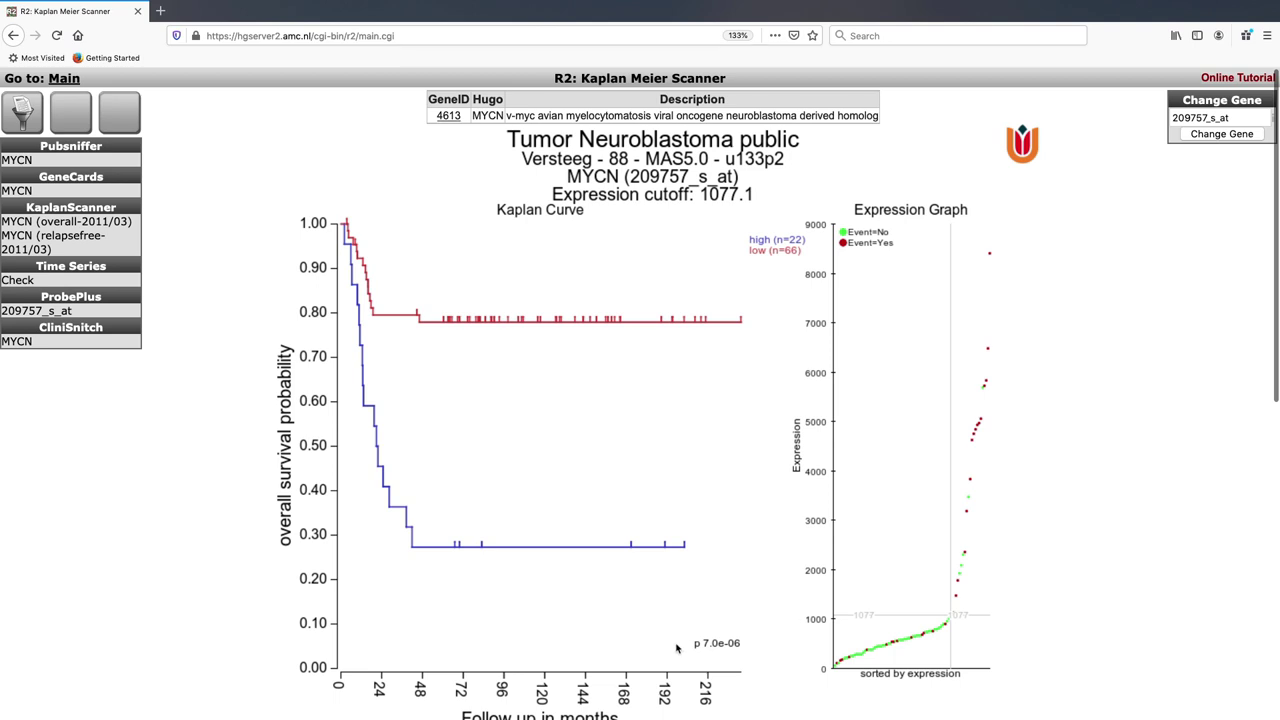
# - Review the last-quartile MYCN survival graph and open the Kaplan Meier by gene expression (curtain TEST) analysis
pyautogui.scroll(-1, 734, 651)
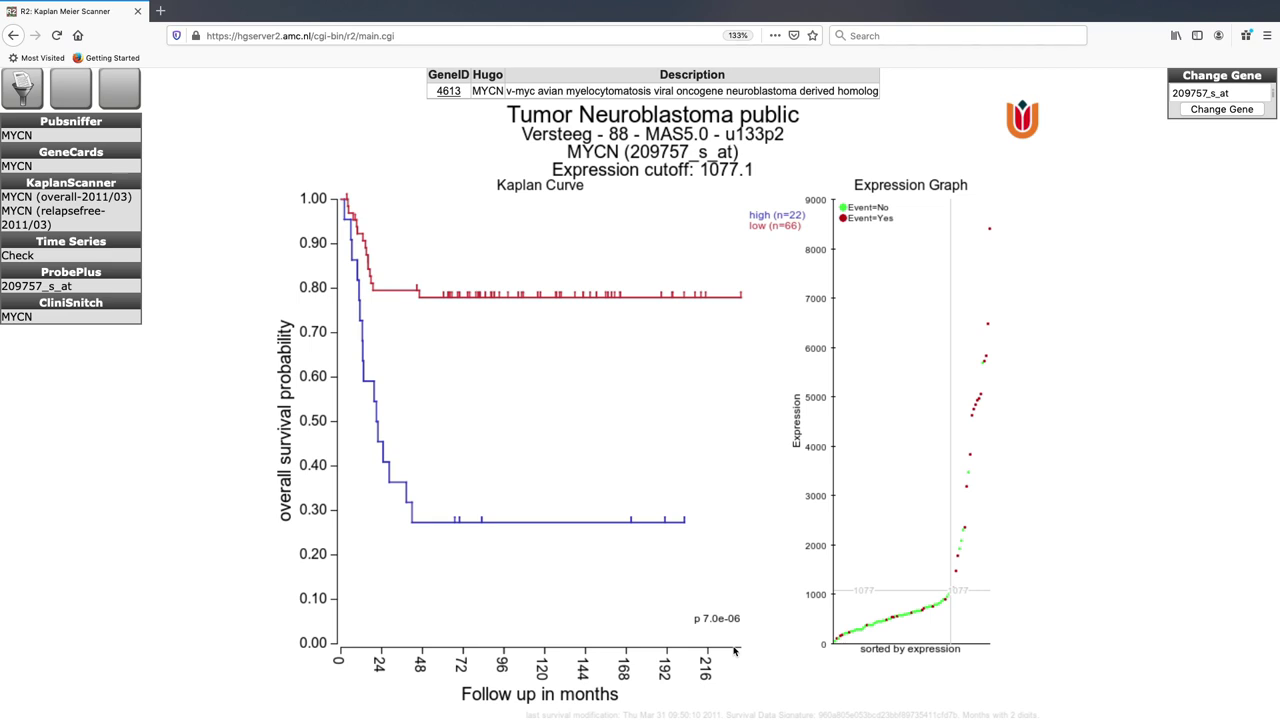
pyautogui.scroll(-1, 734, 651)
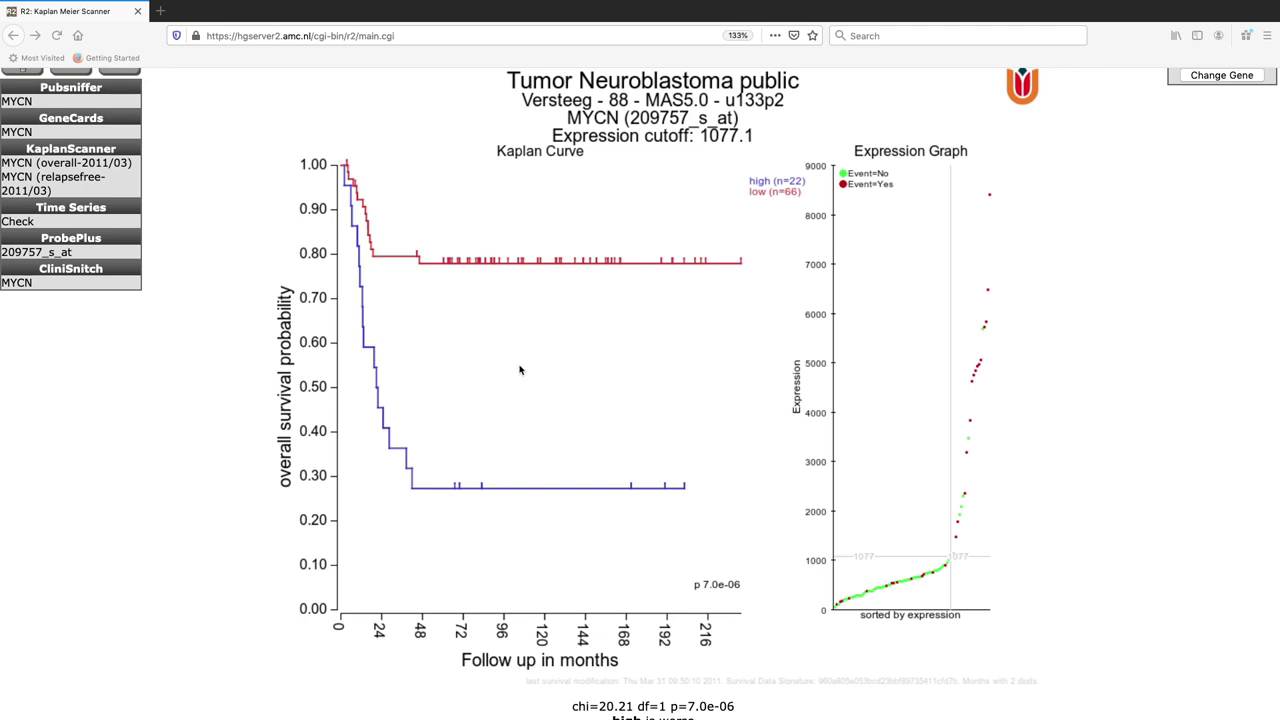
pyautogui.scroll(2, 520, 367)
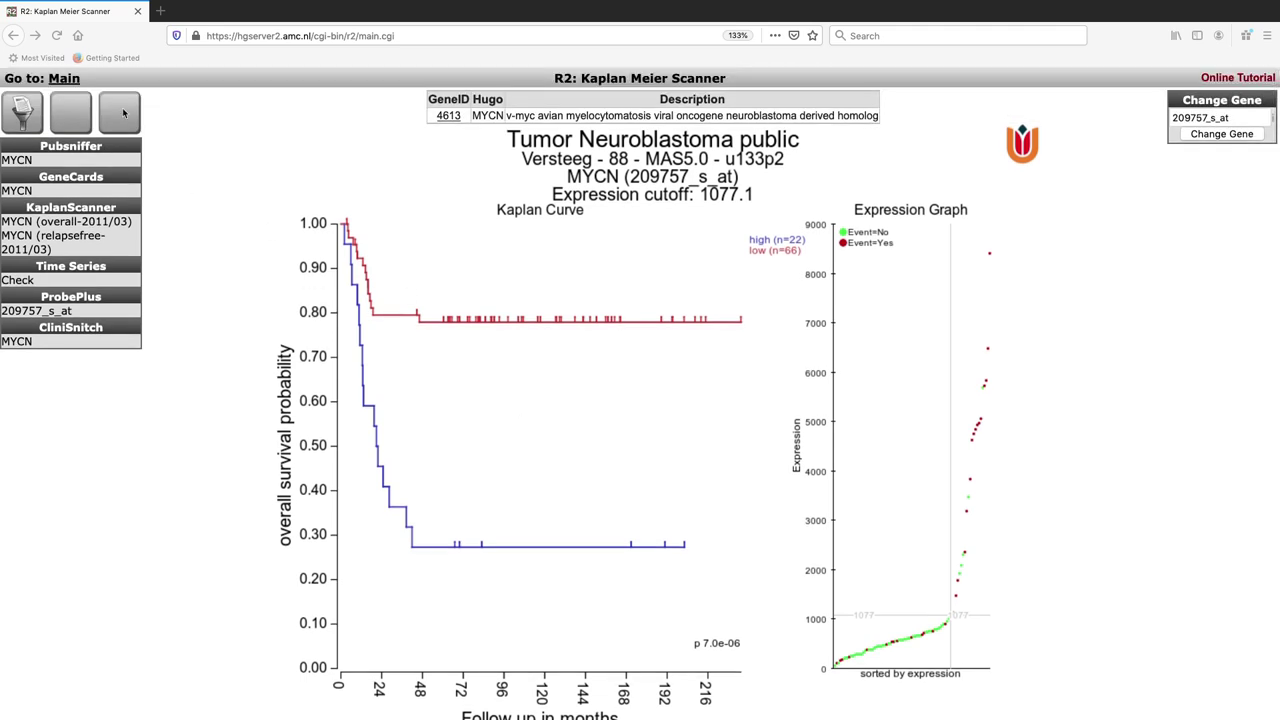
pyautogui.click(62, 82)
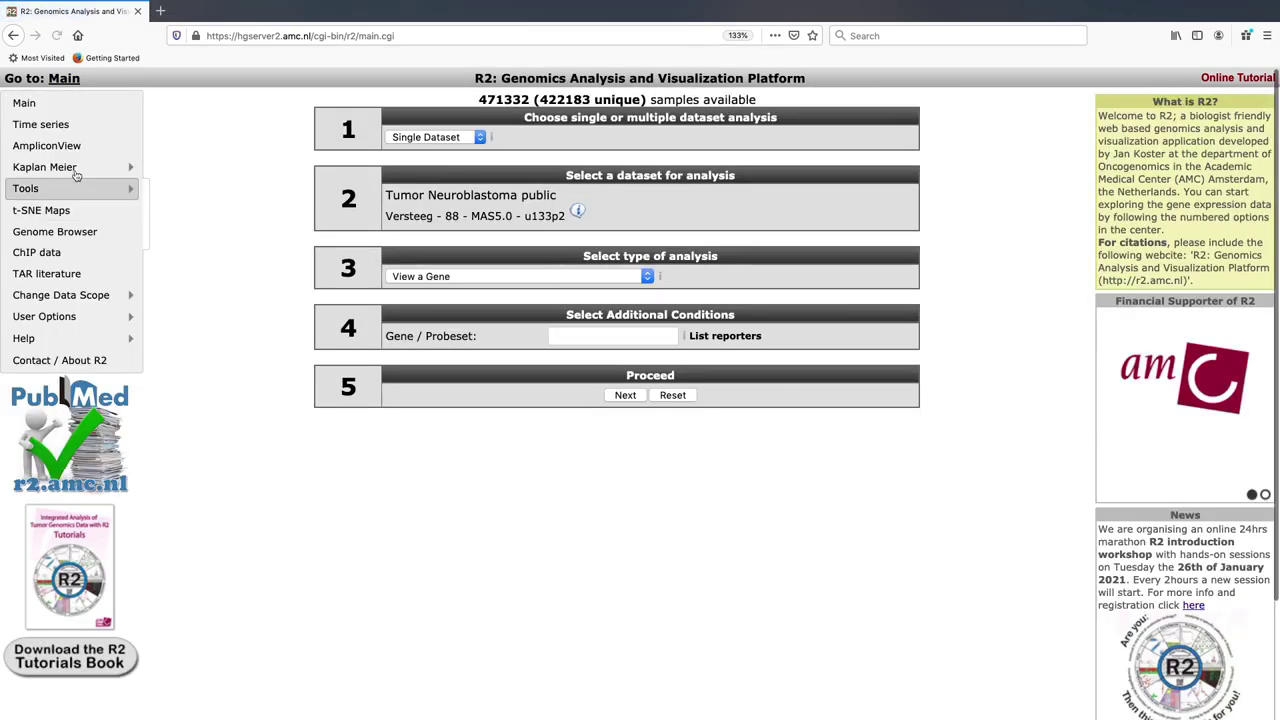
pyautogui.moveTo(76, 172)
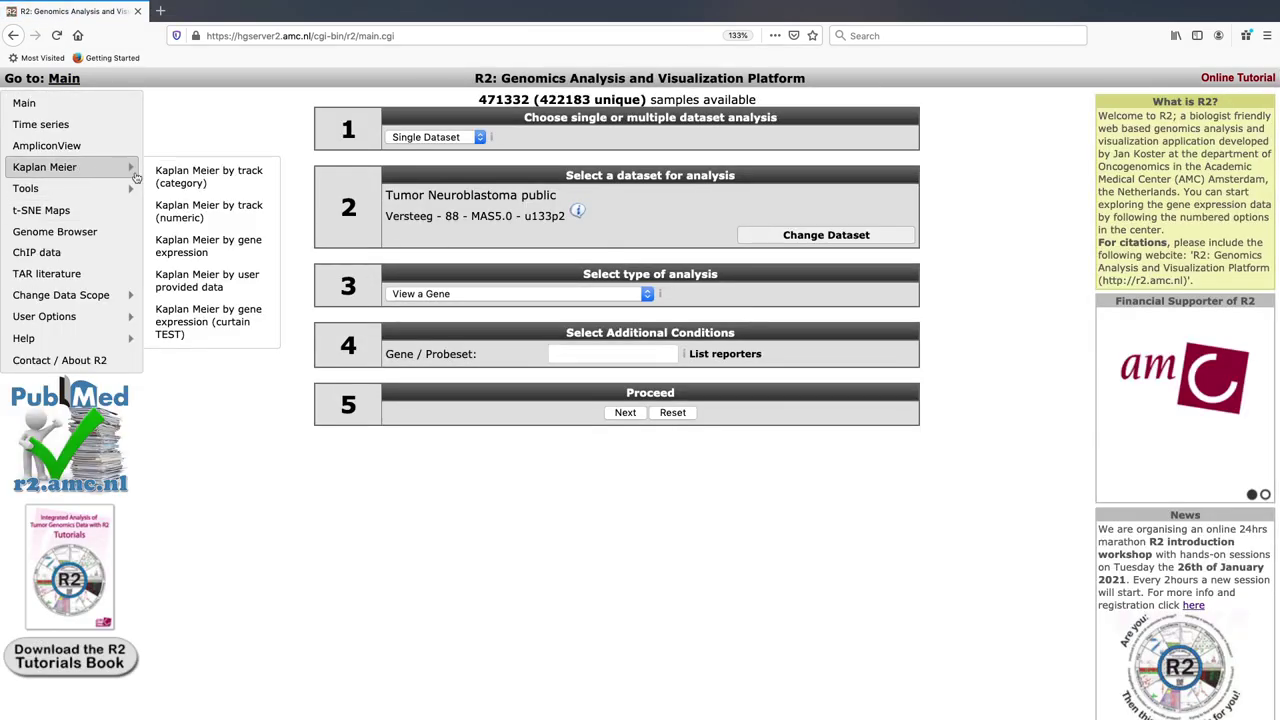
pyautogui.click(215, 333)
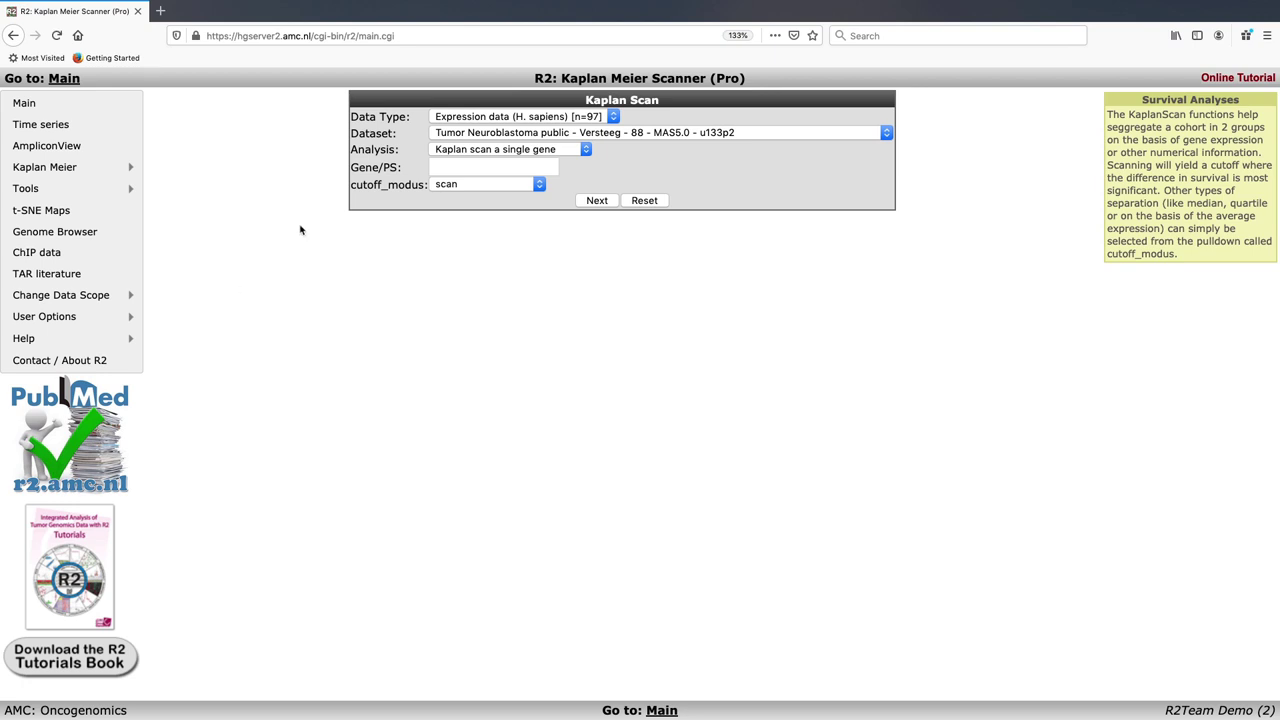
# - Run the single-gene Kaplan scan for MYCN with curtain cutoff, reporter 209757_s_at, survival type overall-c1103 and minimal group size 8
pyautogui.click(482, 167)
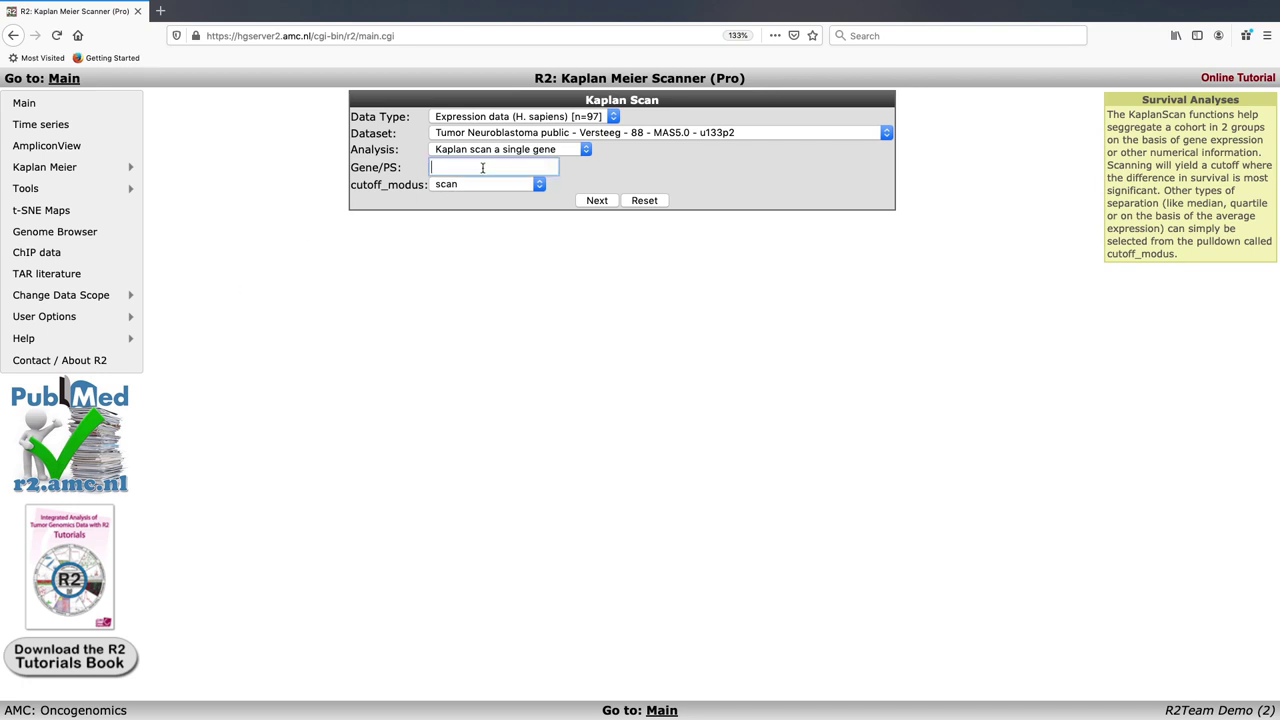
pyautogui.write('MYCN')
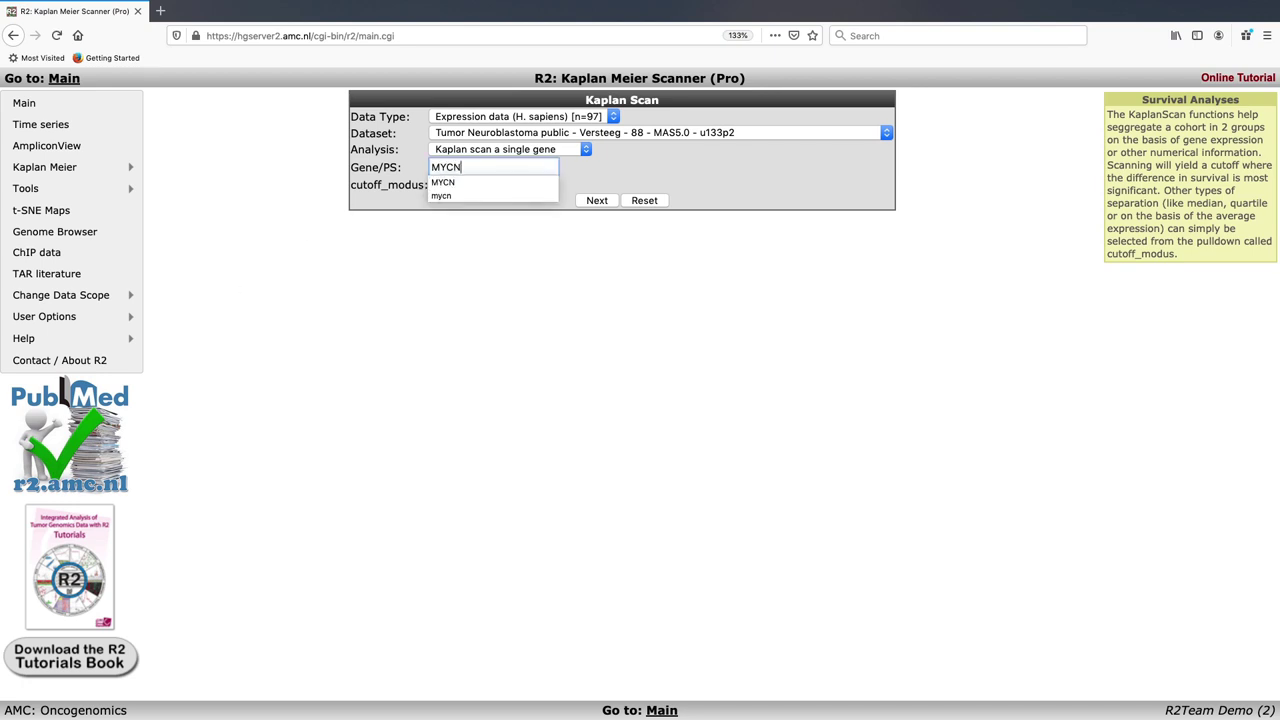
pyautogui.click(463, 183)
pyautogui.click(462, 186)
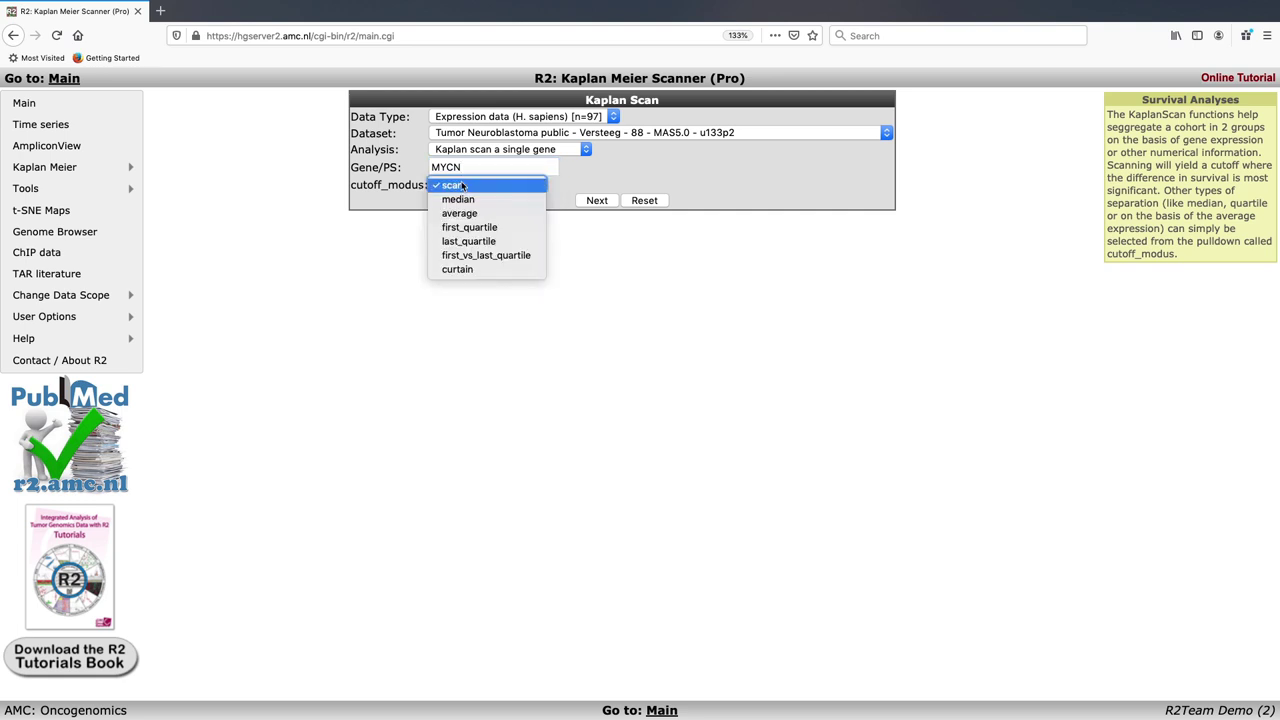
pyautogui.click(473, 274)
pyautogui.click(609, 200)
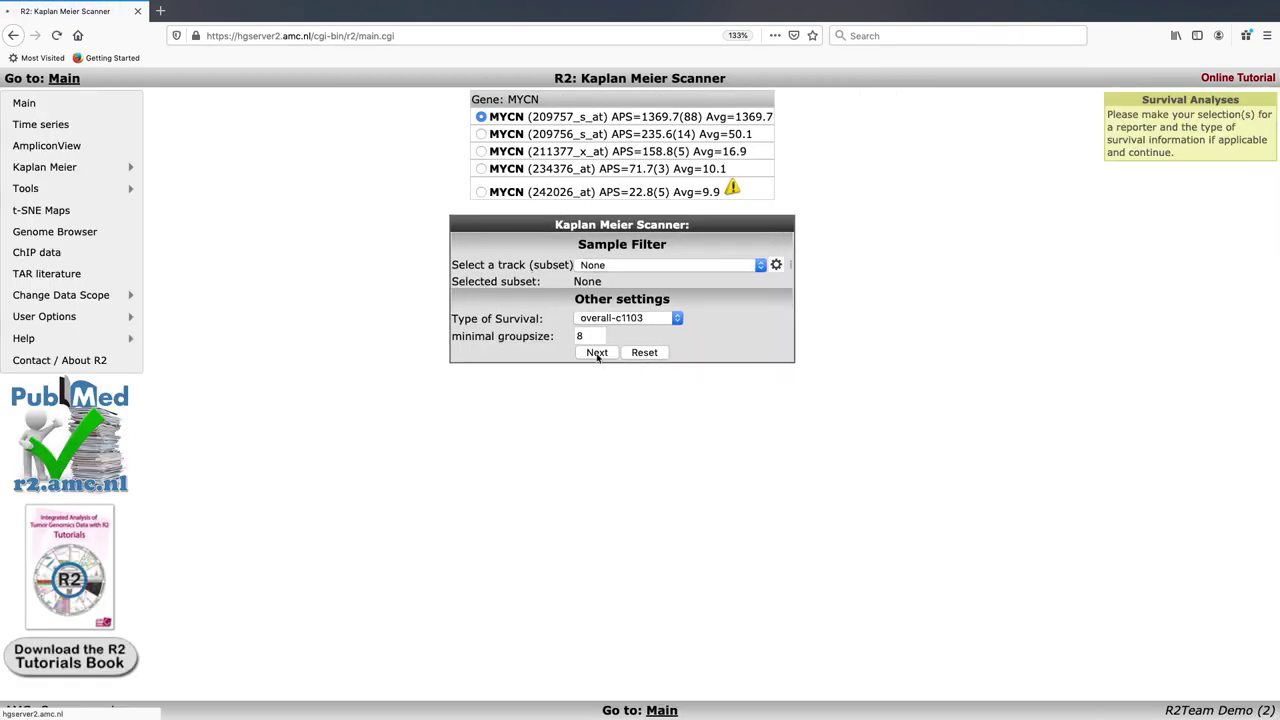
pyautogui.click(597, 353)
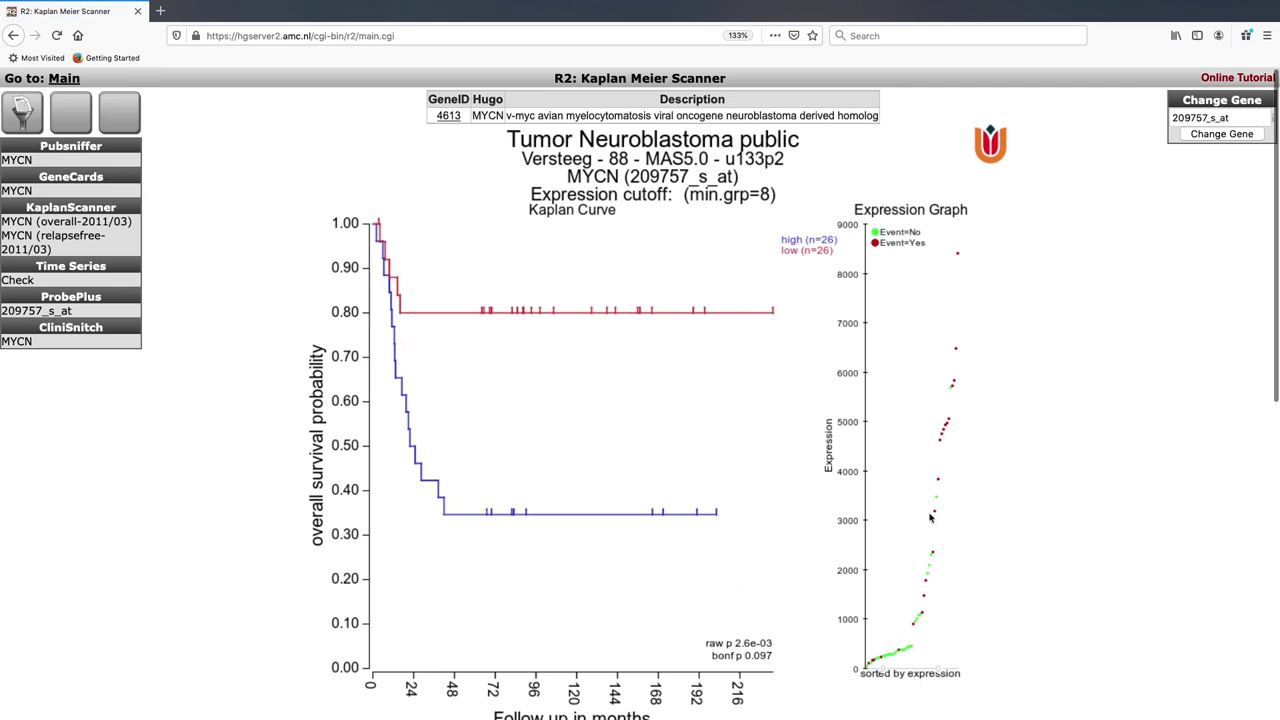
# - Review the curtain survival curves, set the cutoff mode to first_vs_last_quartile and redraw the MYCN graph
pyautogui.scroll(-2, 930, 517)
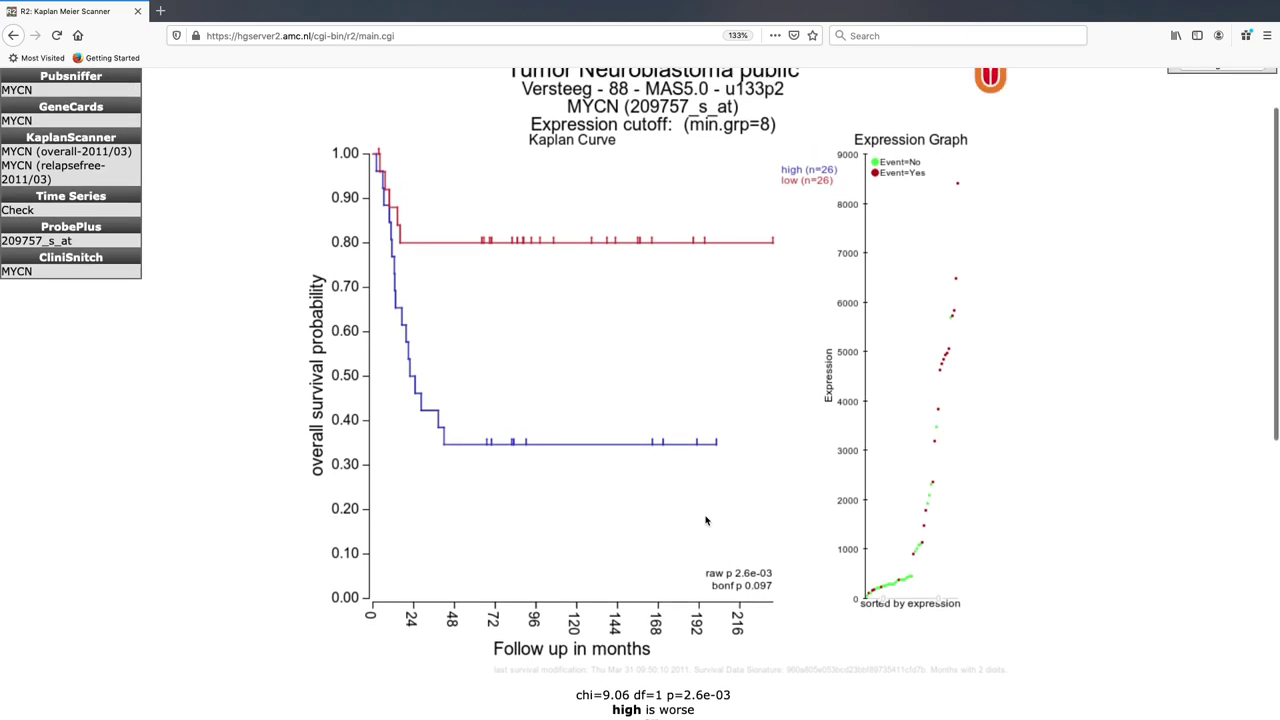
pyautogui.scroll(1, 705, 520)
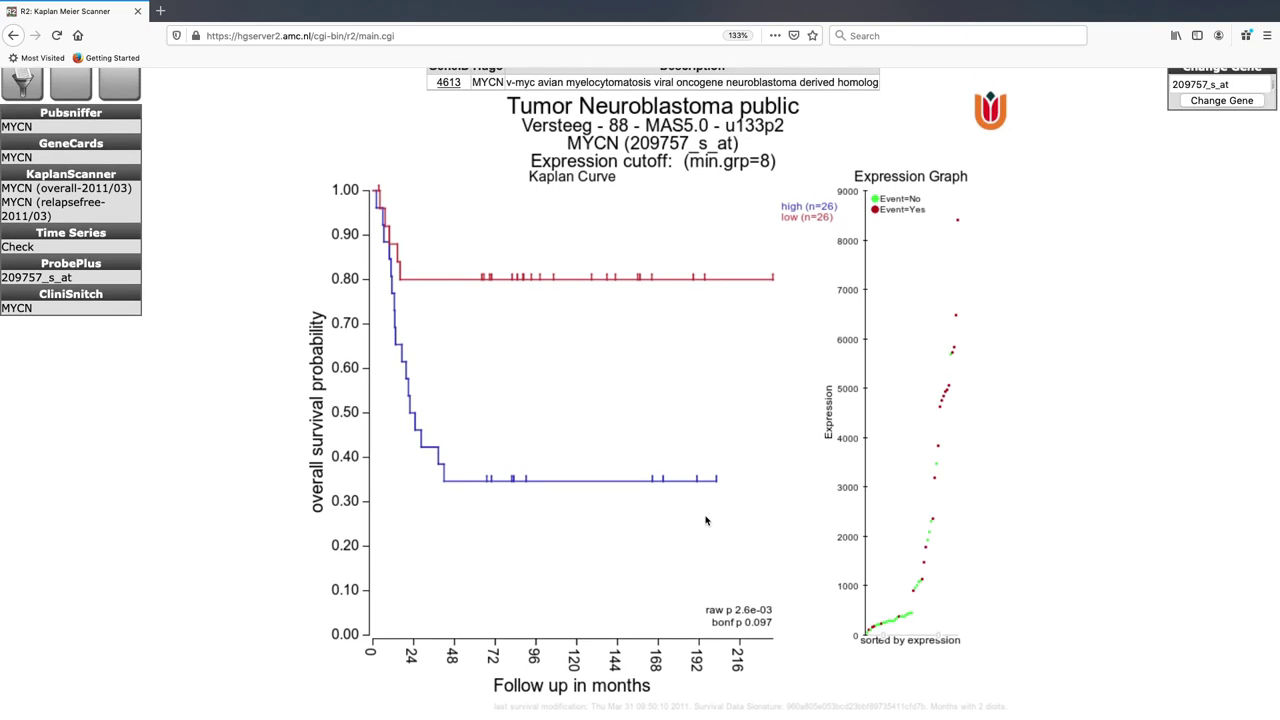
pyautogui.scroll(-3, 705, 520)
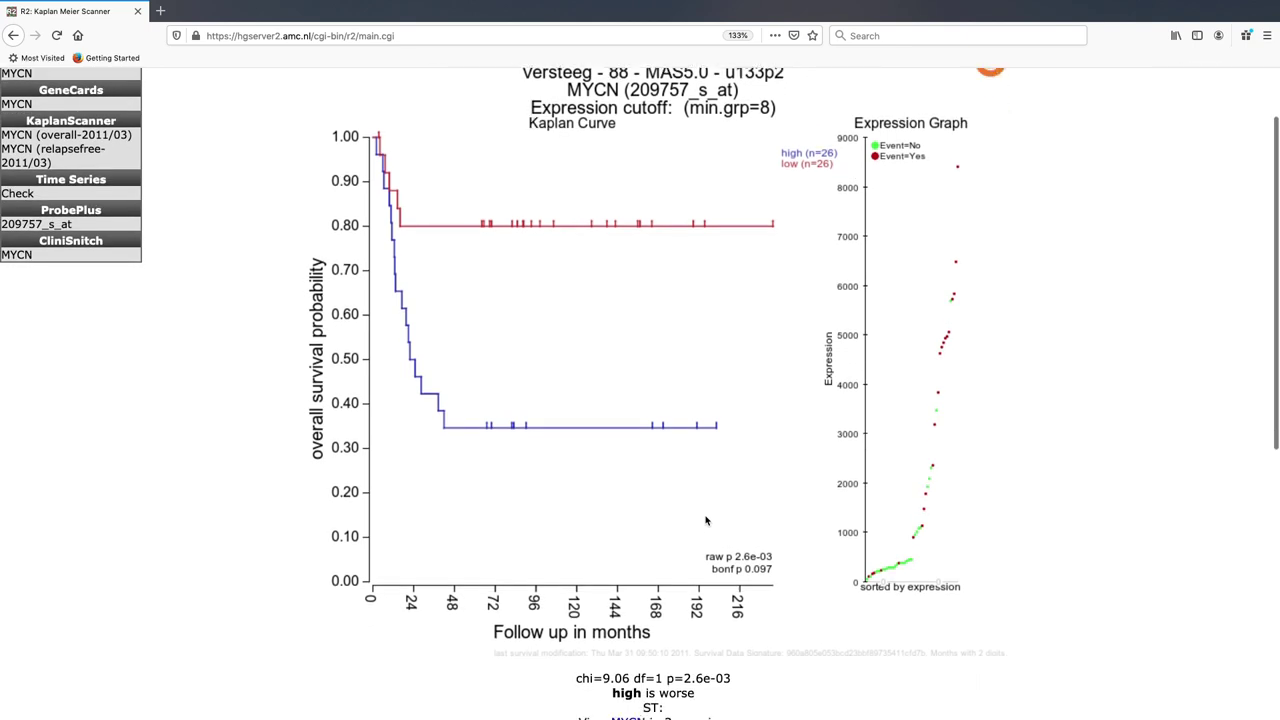
pyautogui.scroll(-2, 705, 520)
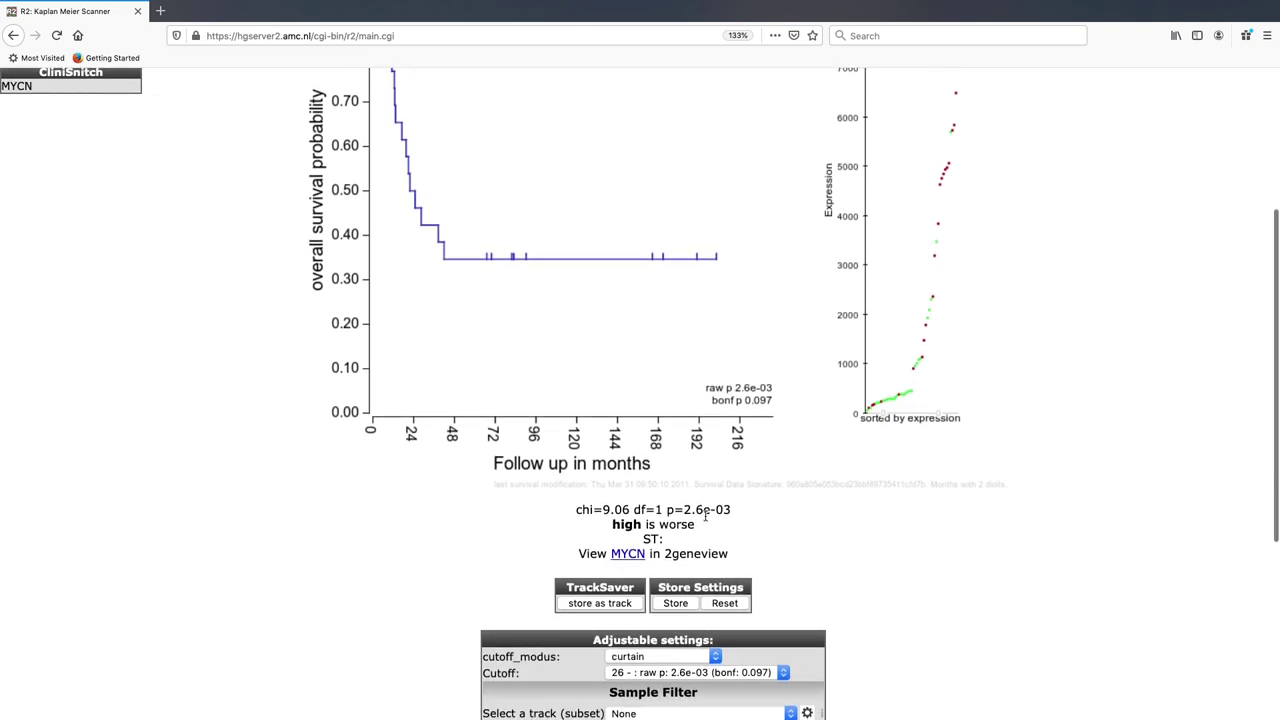
pyautogui.click(690, 583)
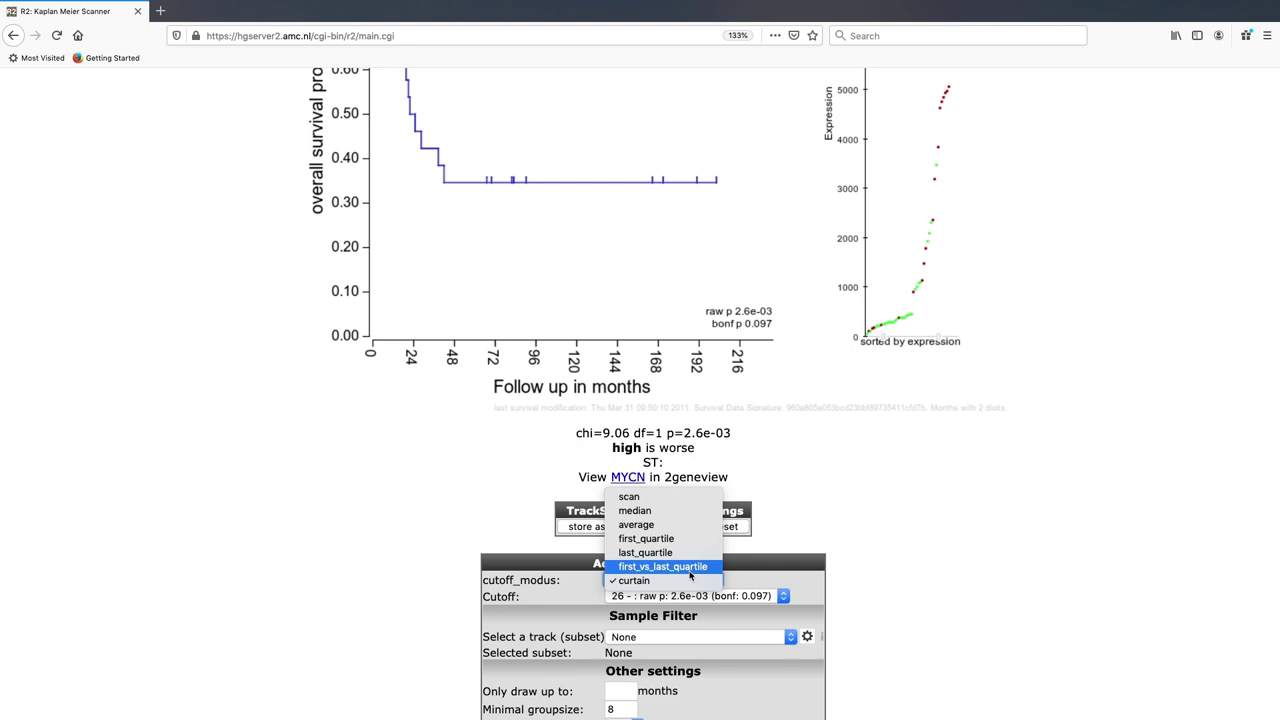
pyautogui.click(689, 571)
pyautogui.scroll(-5, 689, 574)
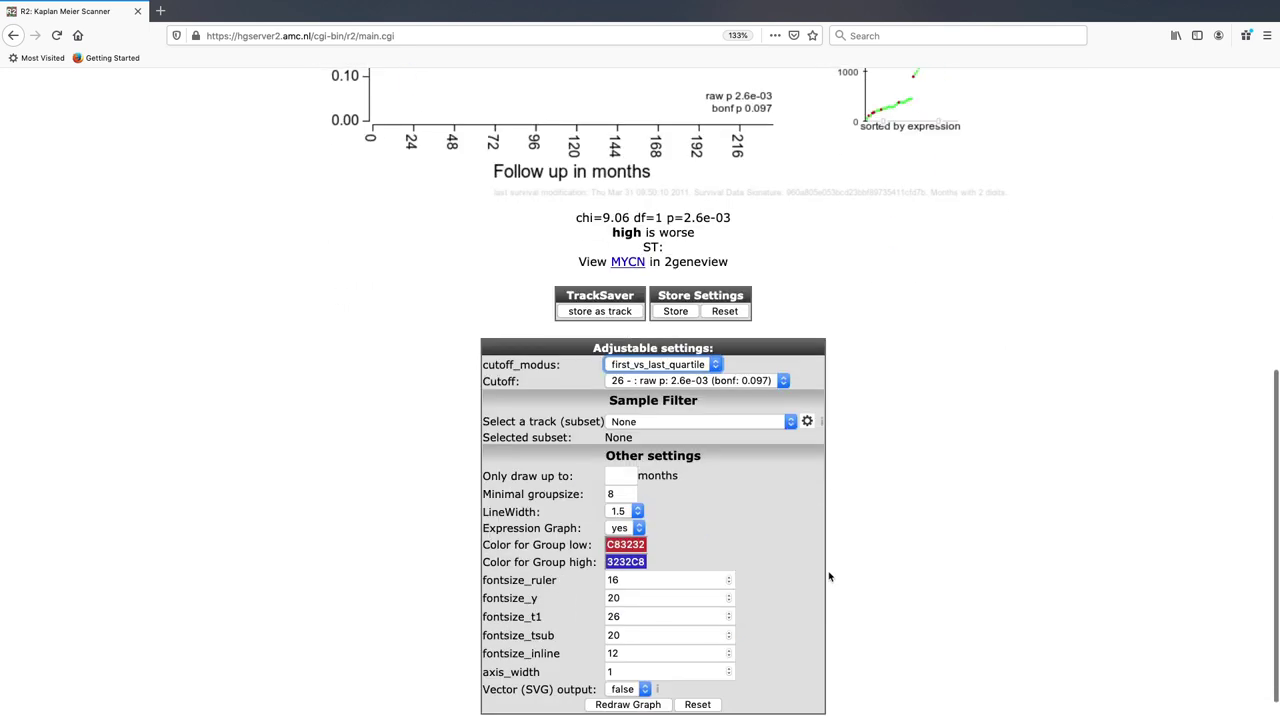
pyautogui.click(657, 705)
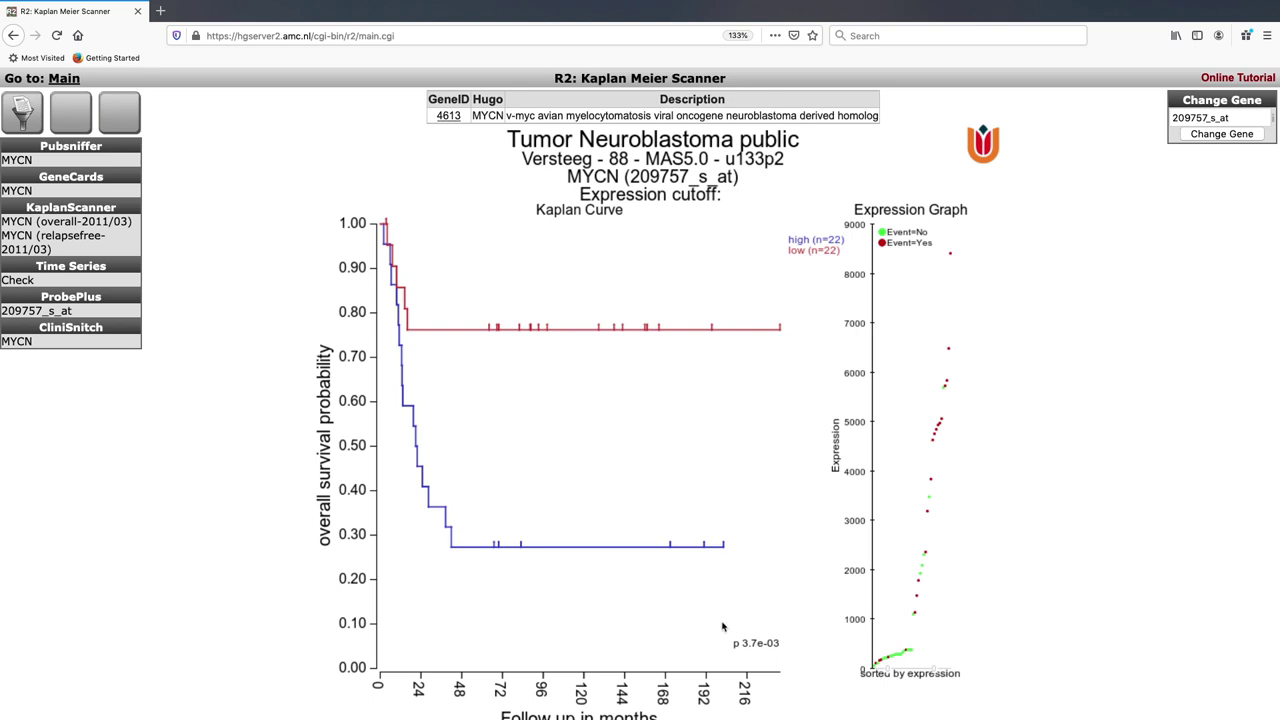
# - Return to the One Gene View for MYCN and open its KaplanScanner analysis for overall survival (overall-2011/03)
pyautogui.scroll(-1, 771, 644)
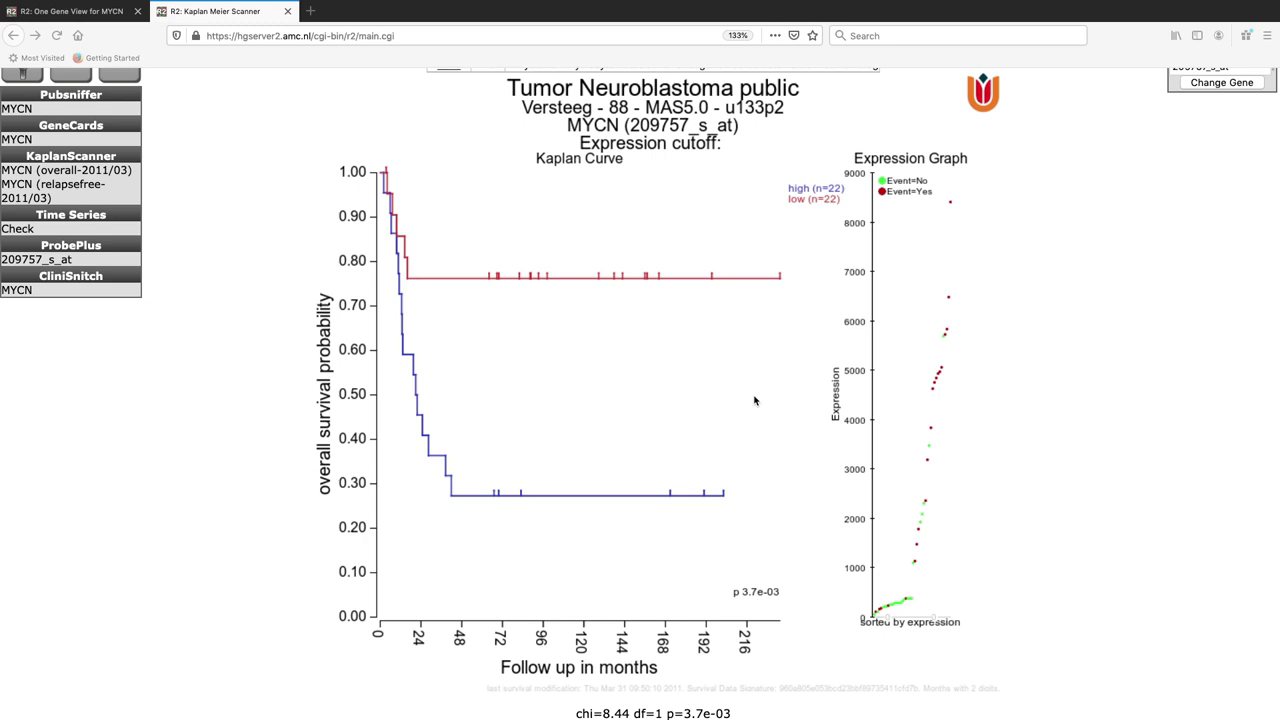
pyautogui.scroll(2, 755, 401)
pyautogui.scroll(-2, 755, 401)
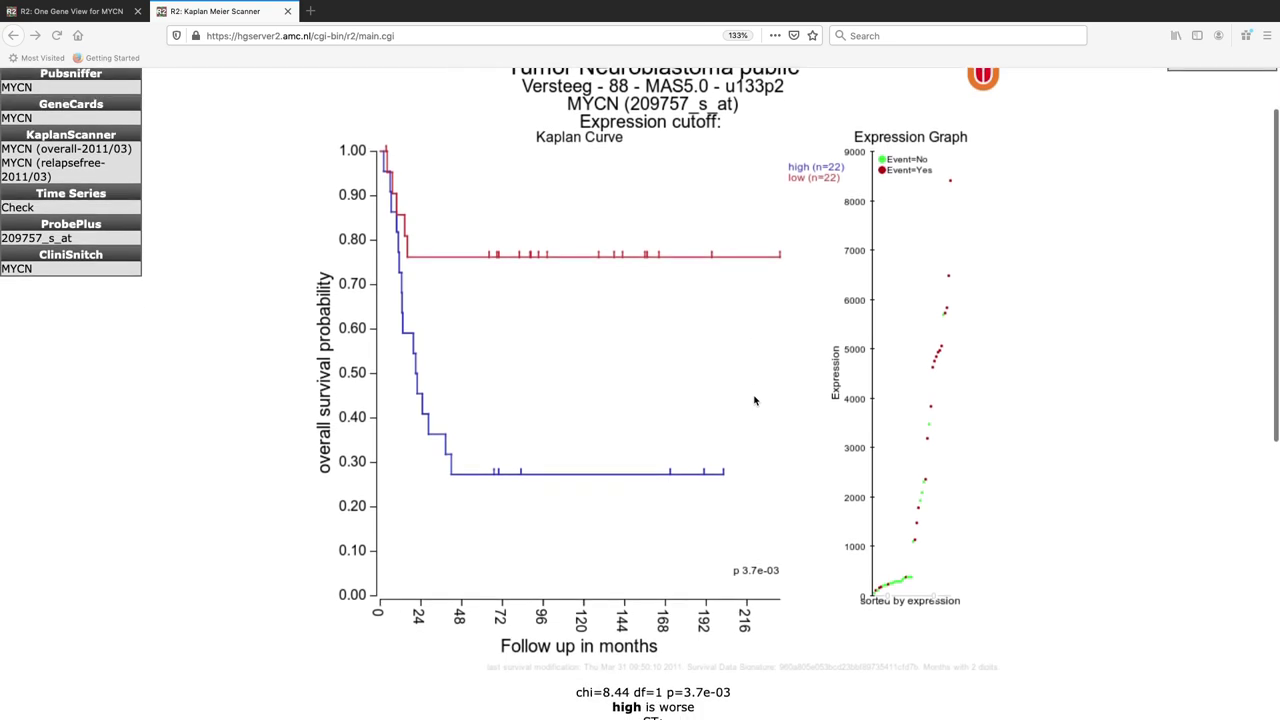
pyautogui.scroll(1, 755, 401)
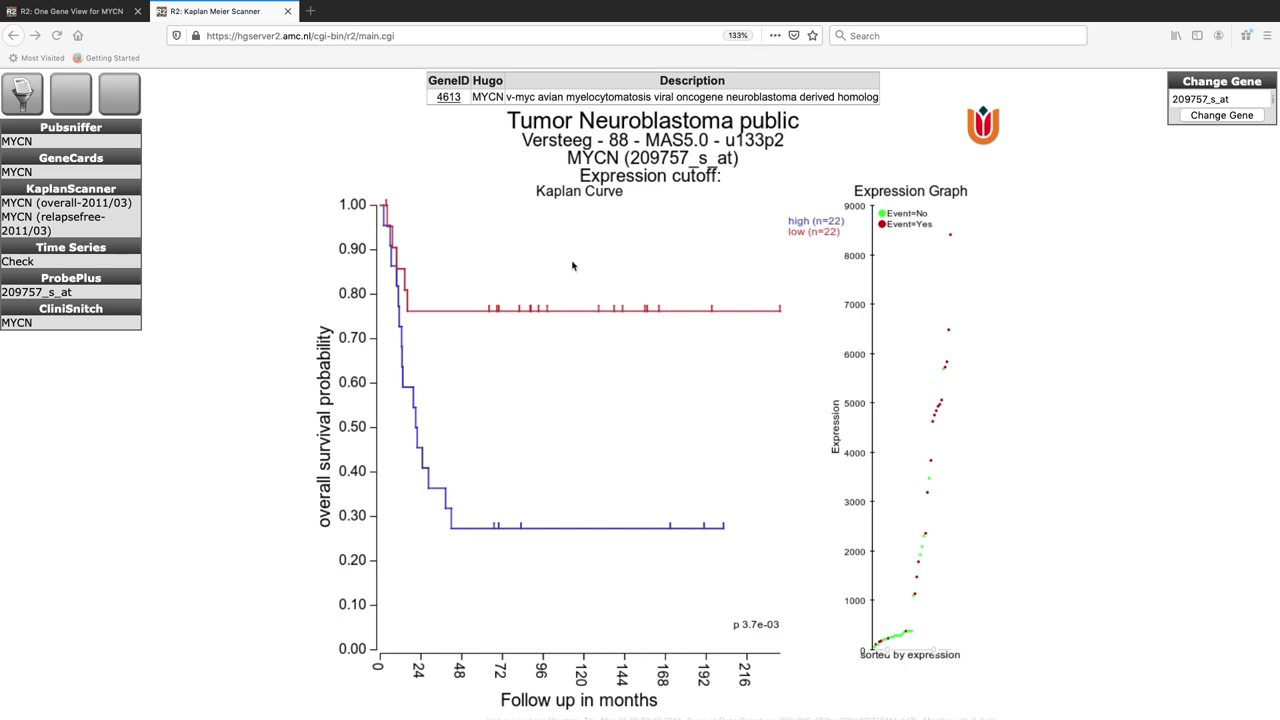
pyautogui.scroll(-1, 262, 240)
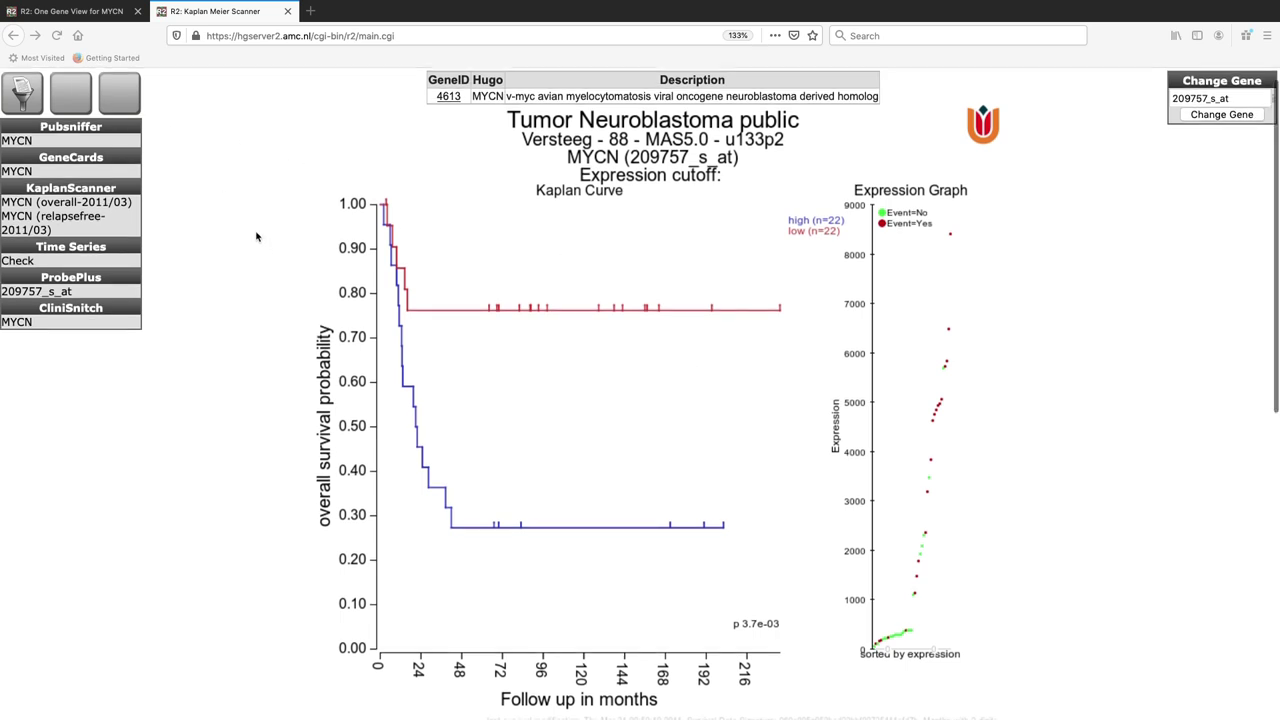
pyautogui.click(78, 12)
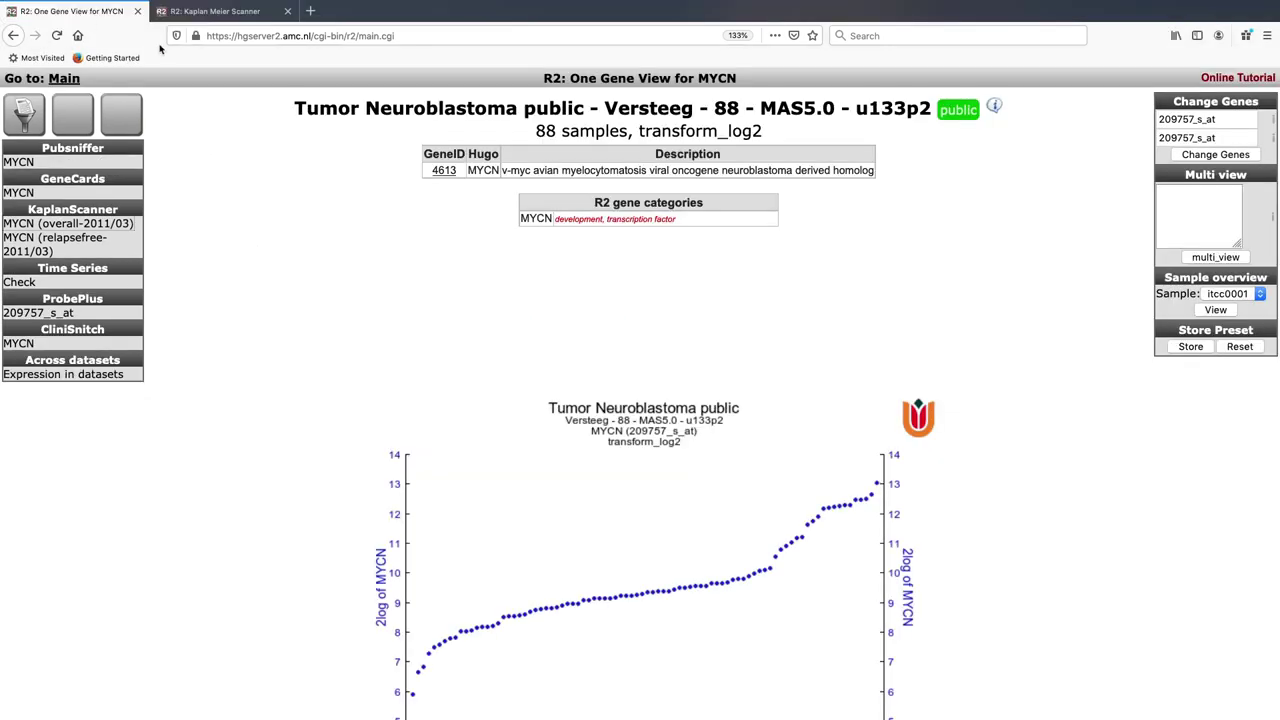
pyautogui.scroll(-2, 596, 568)
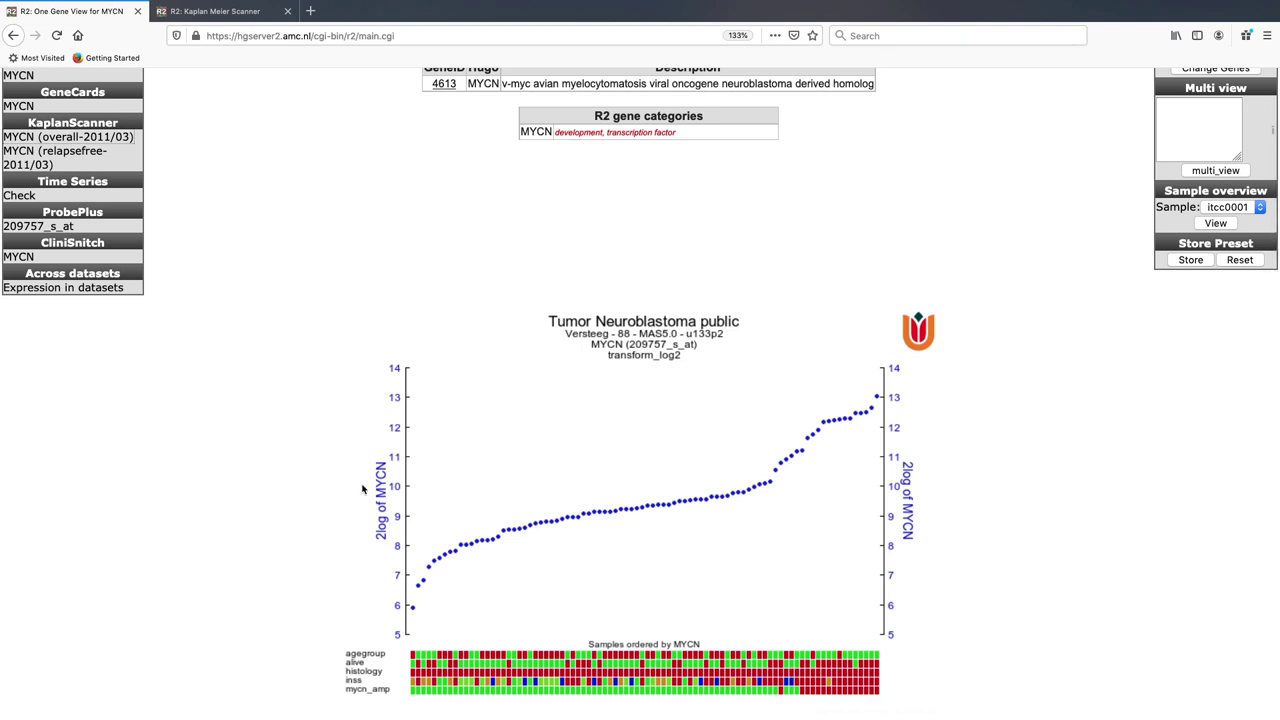
pyautogui.scroll(2, 363, 488)
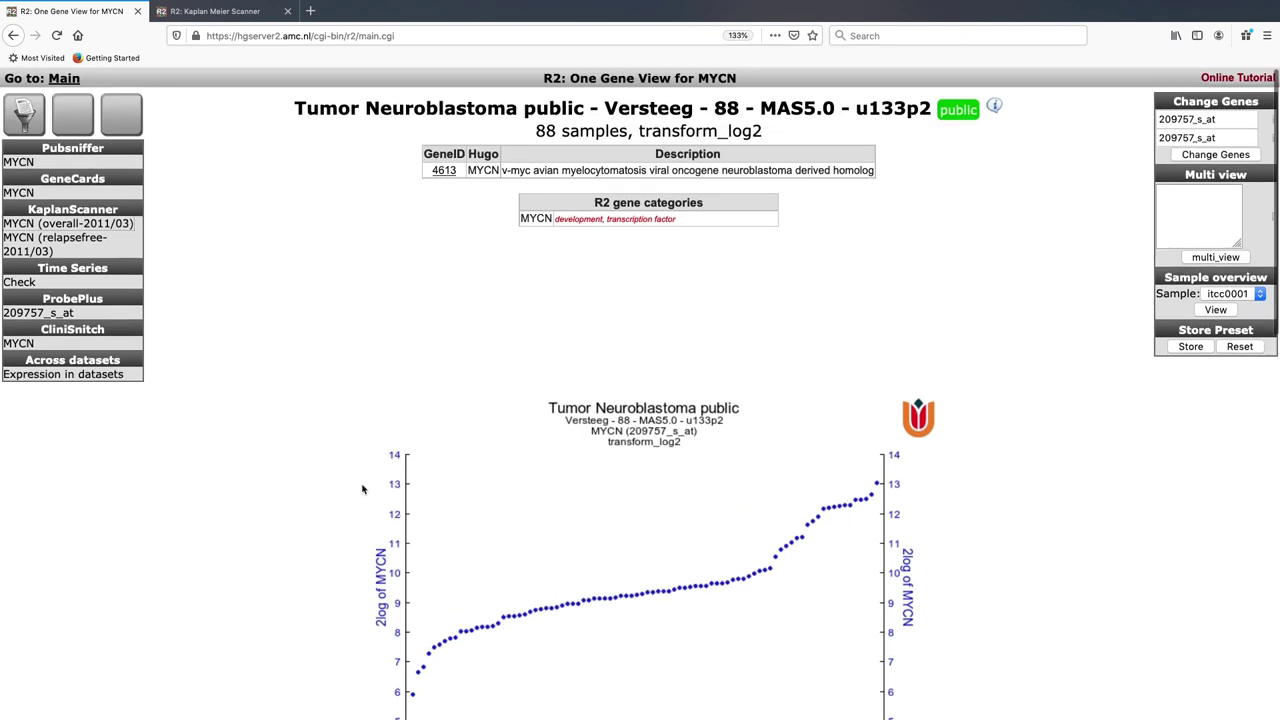
pyautogui.click(106, 224)
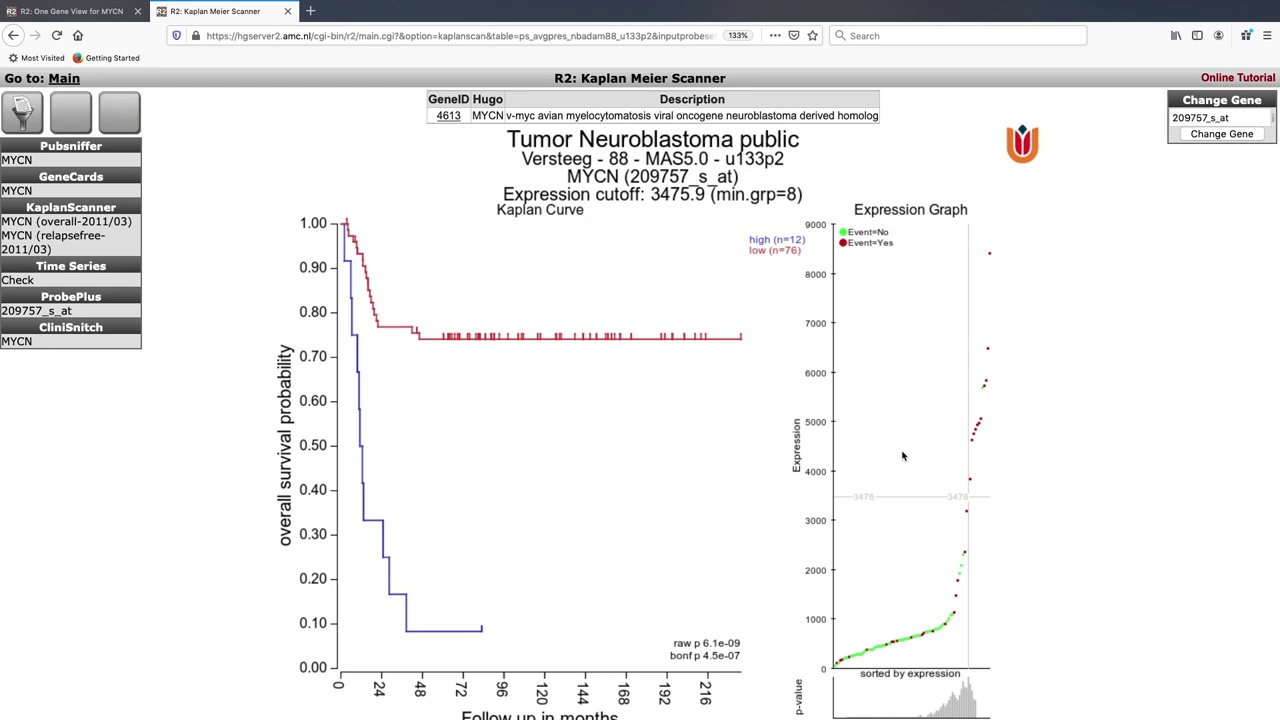
# - Examine the MYCN overall survival curves, the p-value plot and the adjustable settings of the scan-mode Kaplan graph
pyautogui.scroll(-3, 903, 450)
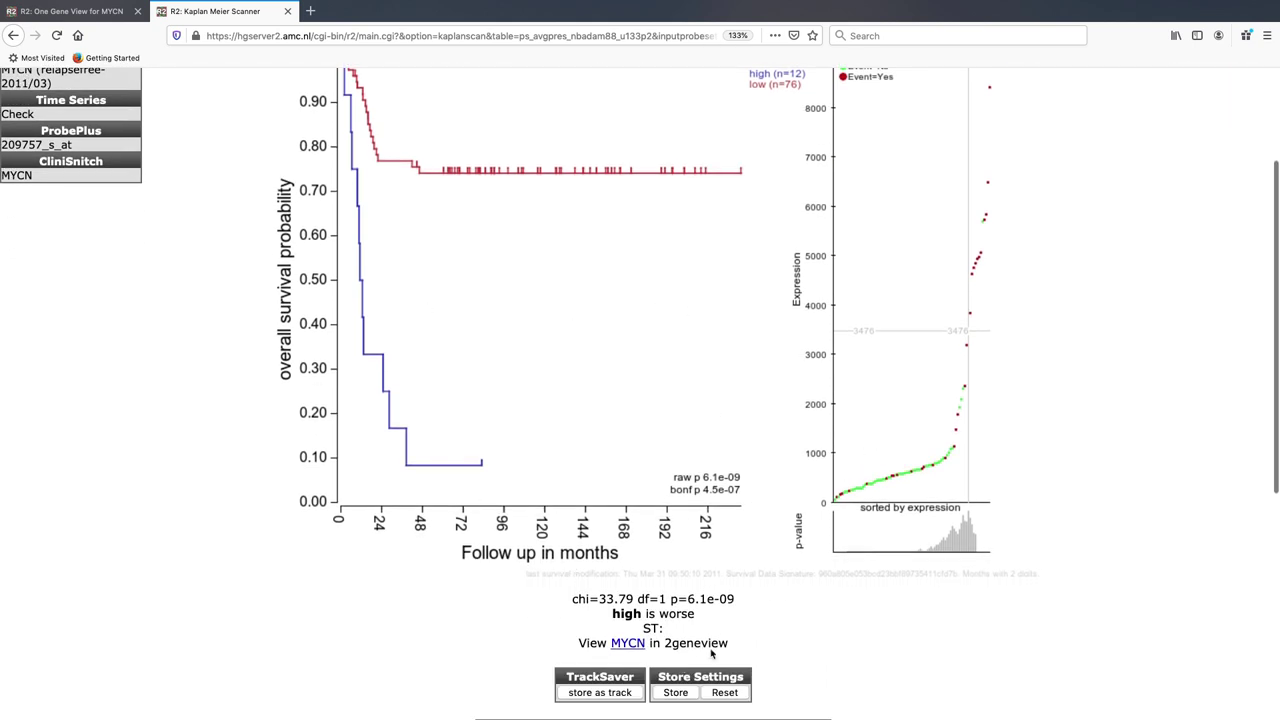
pyautogui.scroll(2, 724, 468)
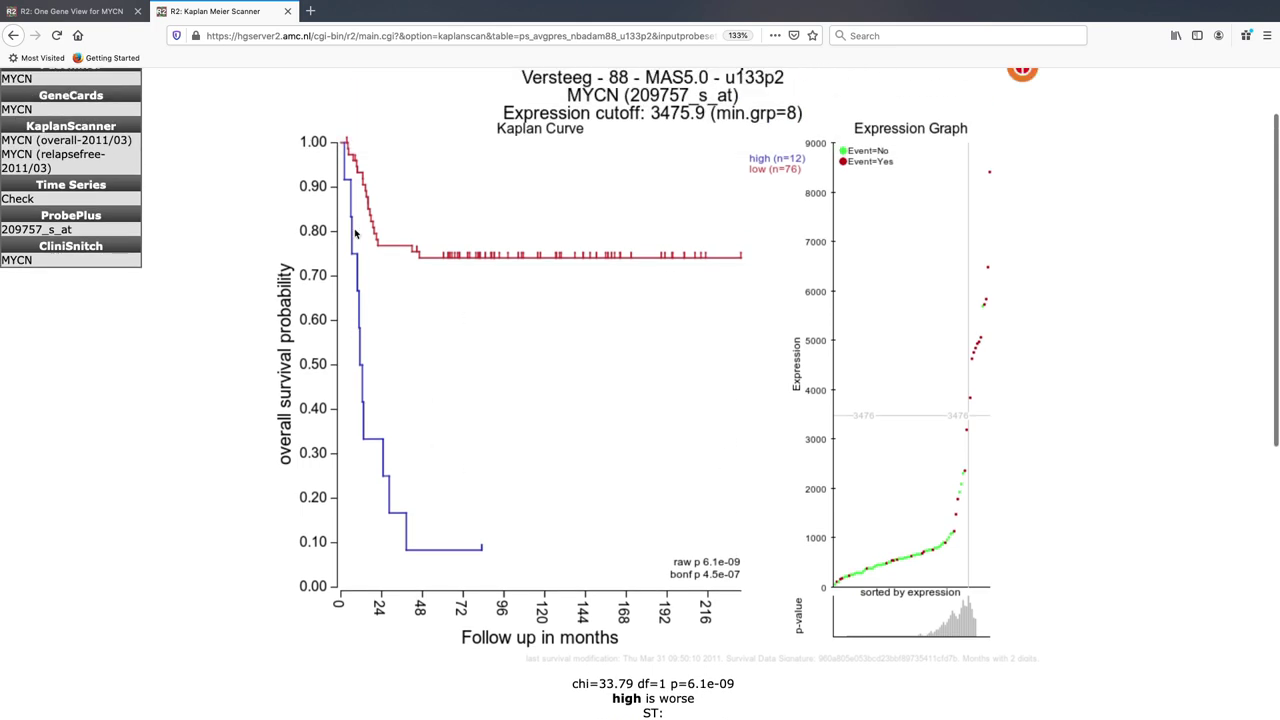
pyautogui.scroll(-10, 620, 441)
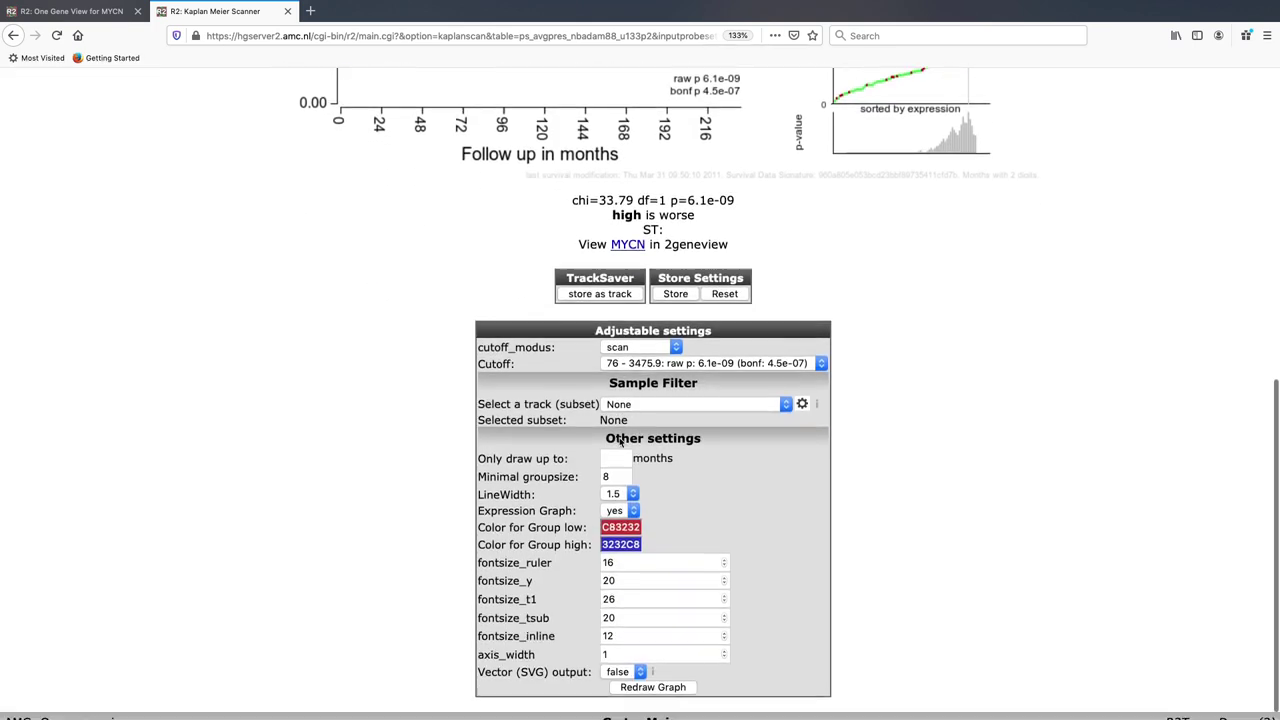
pyautogui.scroll(-1, 620, 441)
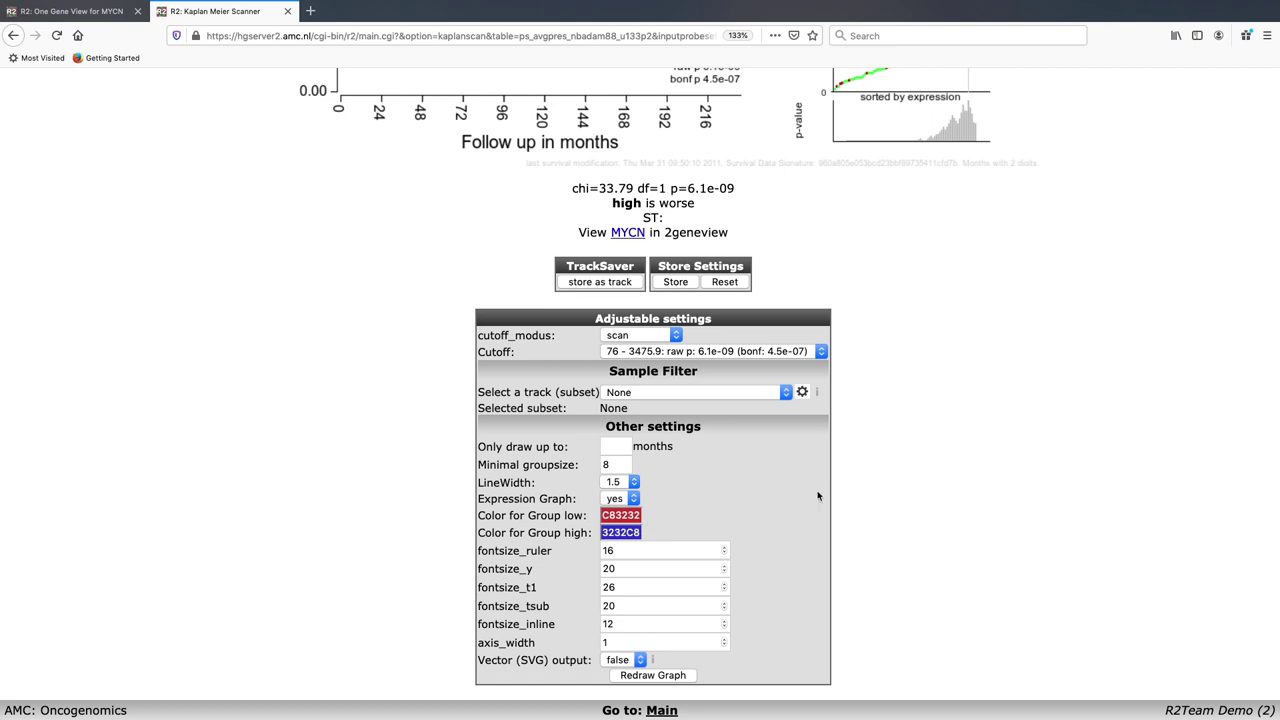
pyautogui.scroll(3, 817, 496)
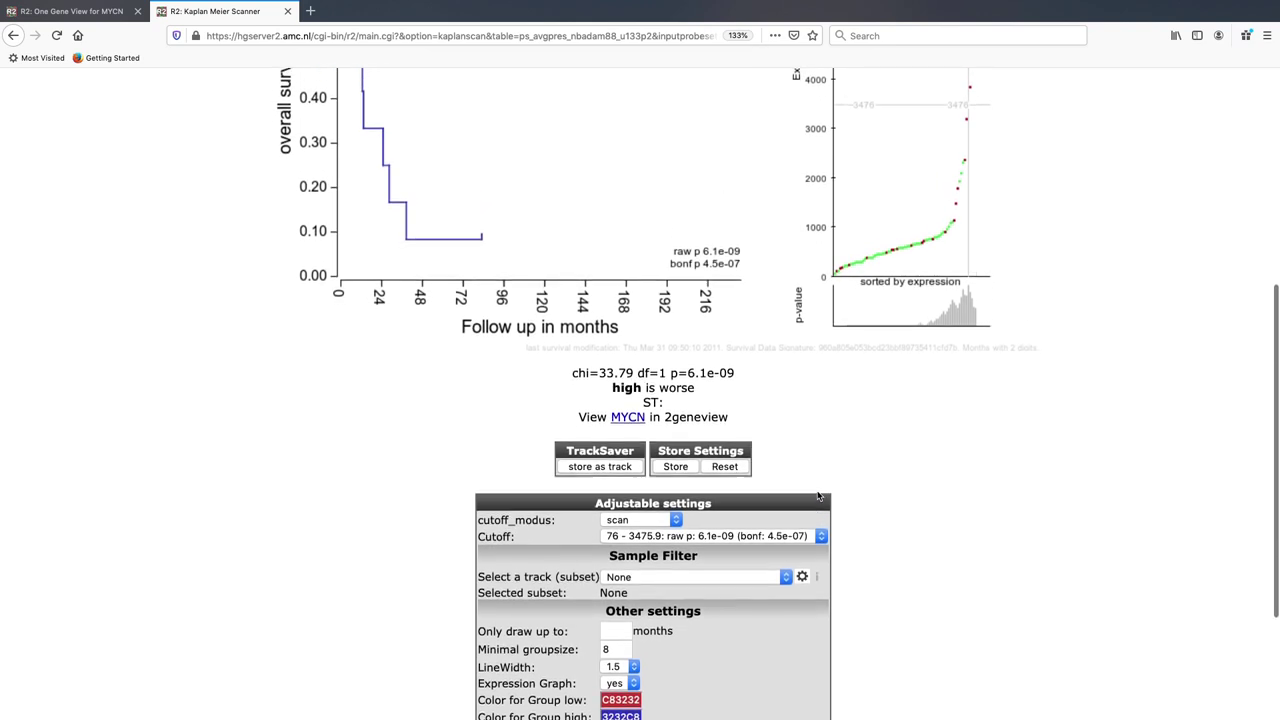
pyautogui.scroll(-3, 817, 496)
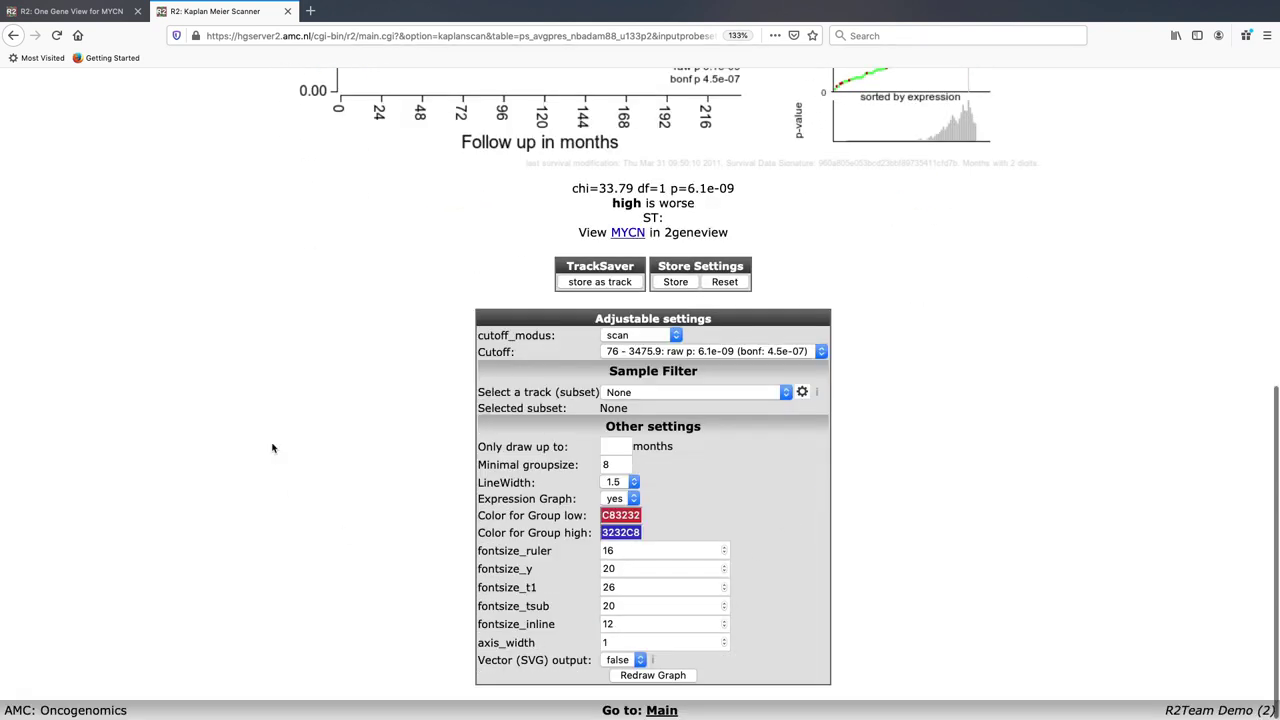
pyautogui.scroll(3, 700, 251)
pyautogui.scroll(5, 698, 255)
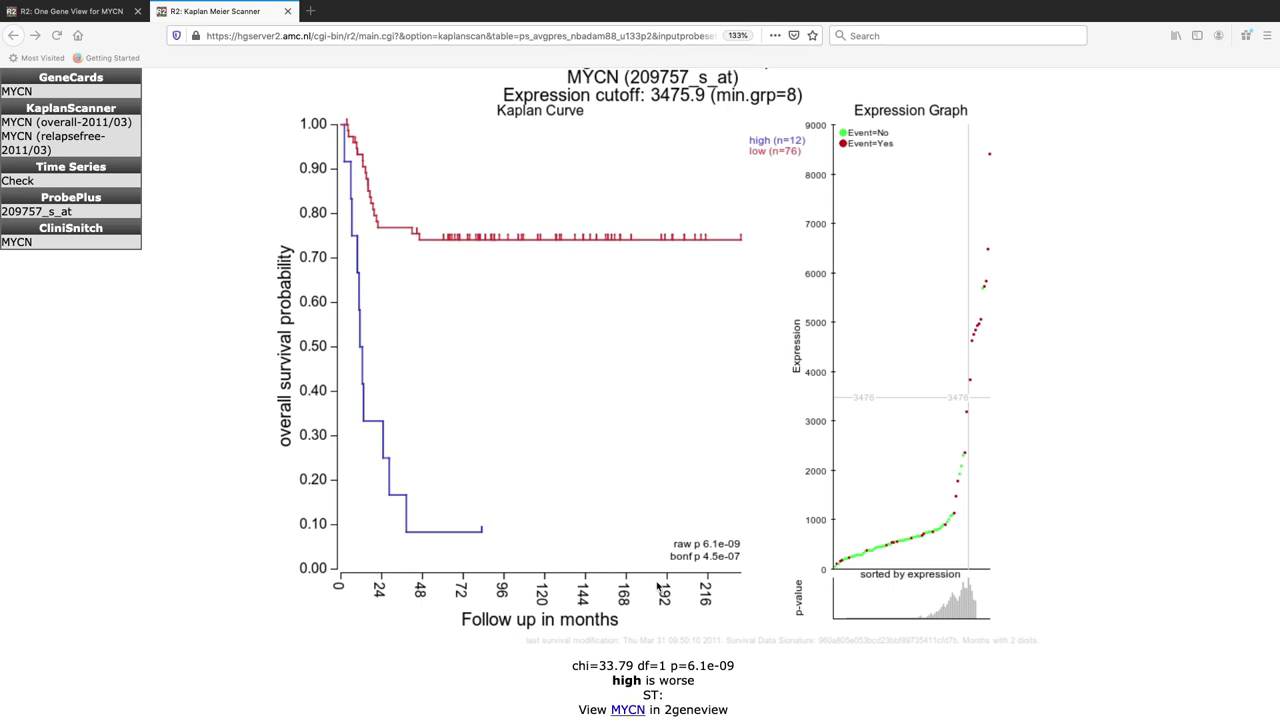
pyautogui.scroll(-1, 658, 590)
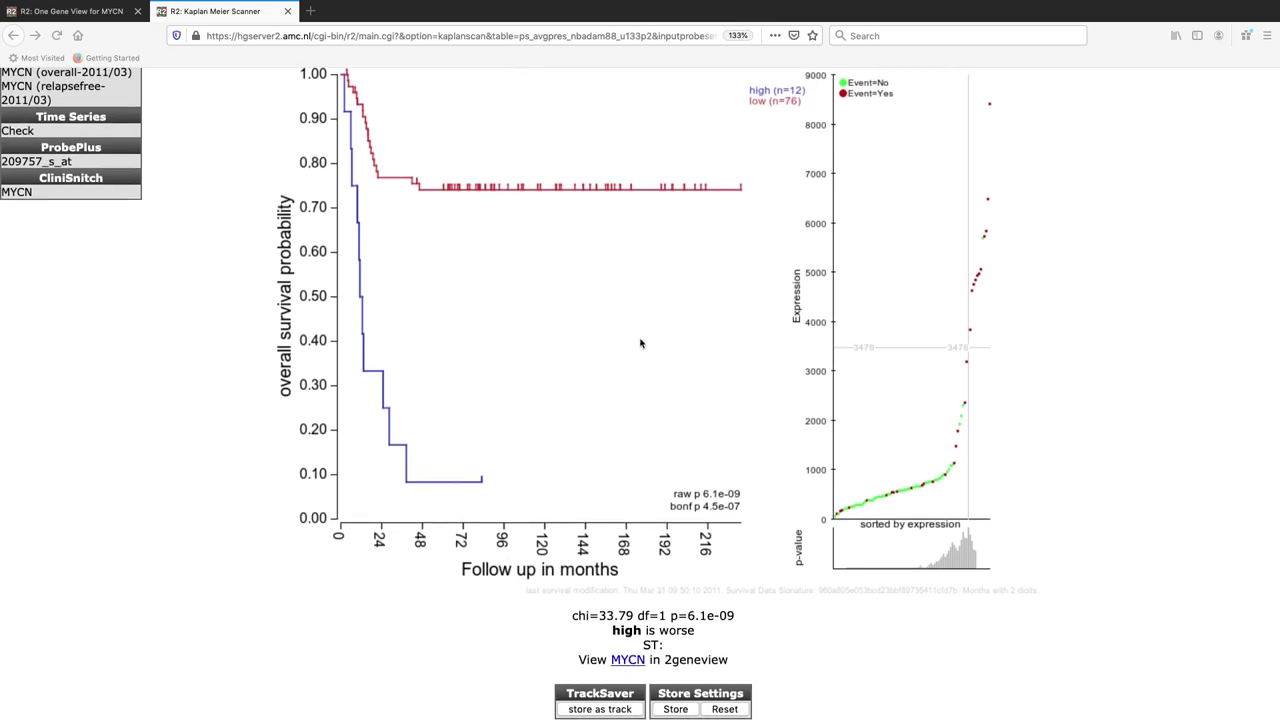
pyautogui.scroll(-3, 640, 343)
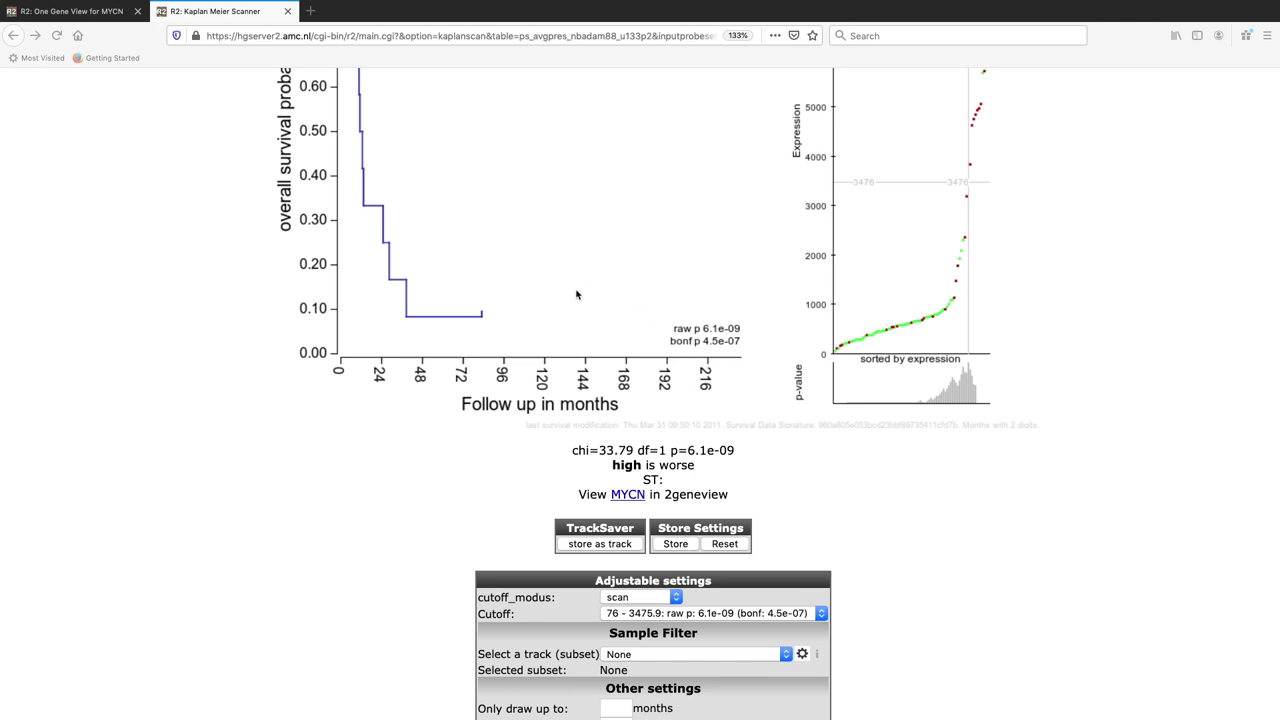
# - Examine the MYCN overall survival curves, the expression graph and the p-value plot of the scan result
pyautogui.scroll(3, 577, 294)
pyautogui.scroll(-1, 577, 294)
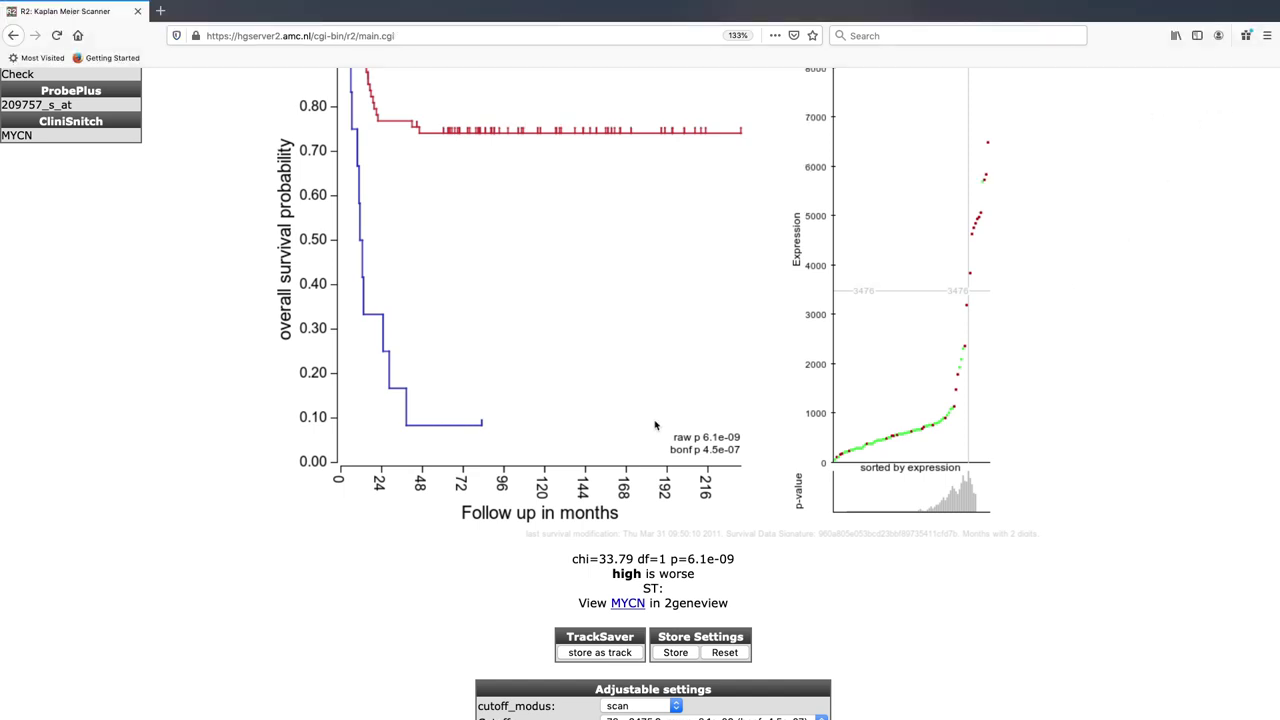
pyautogui.scroll(-1, 681, 392)
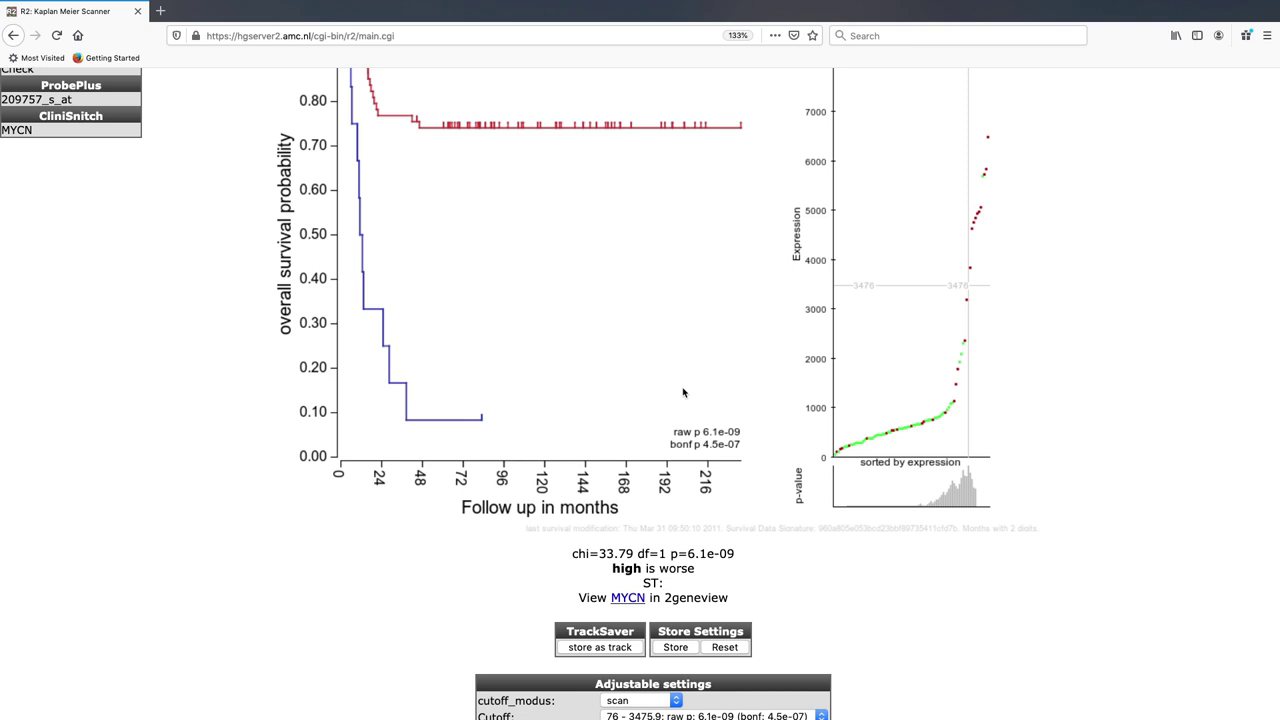
pyautogui.scroll(-1, 683, 392)
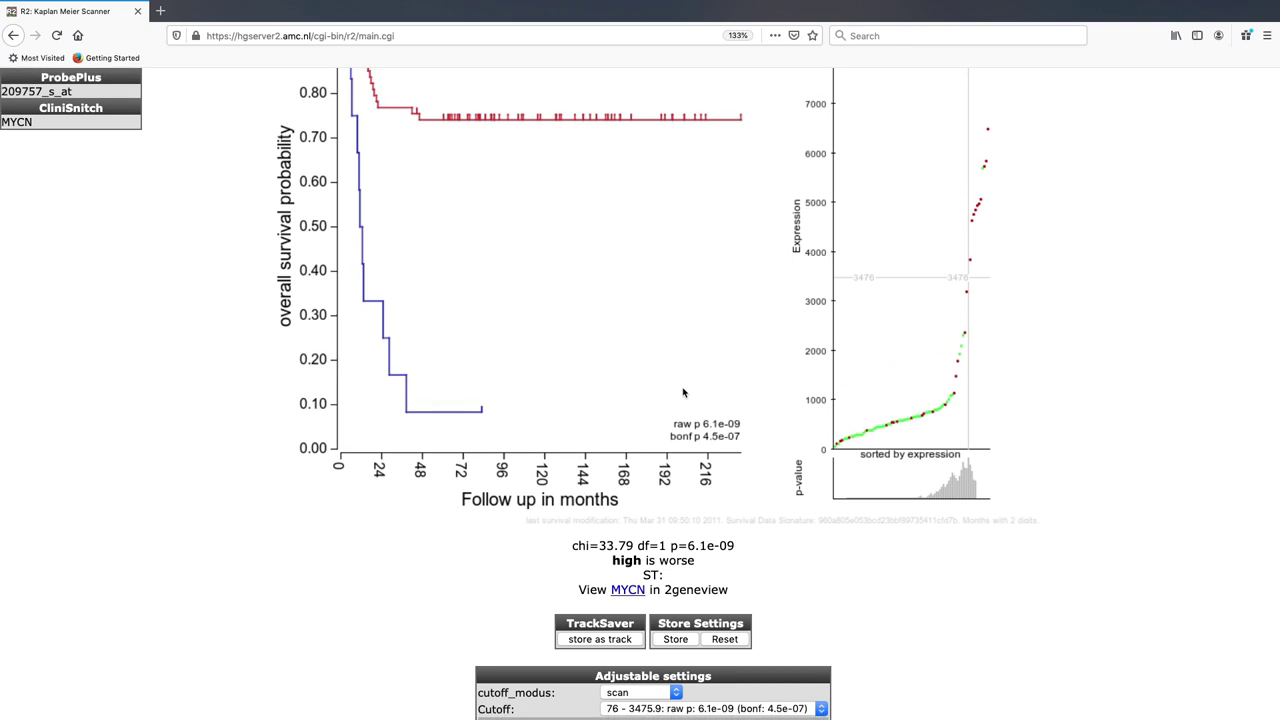
pyautogui.scroll(-2, 417, 229)
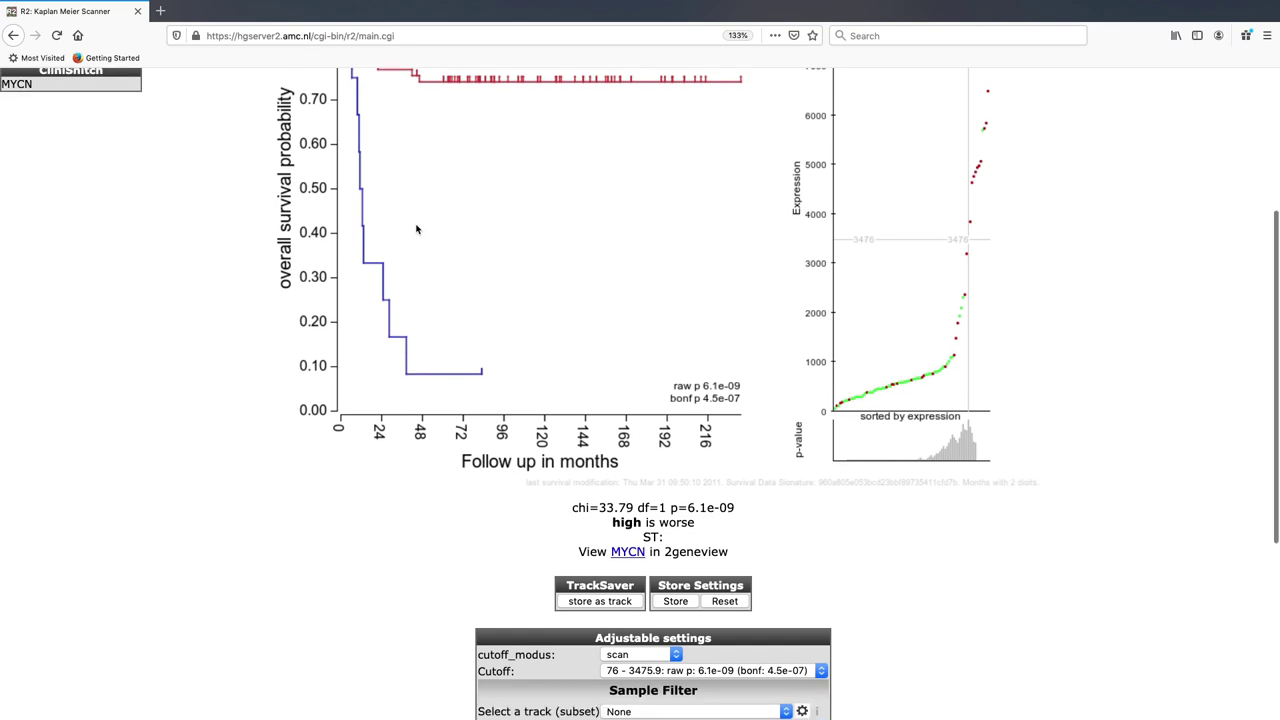
pyautogui.scroll(-2, 417, 229)
pyautogui.scroll(1, 417, 229)
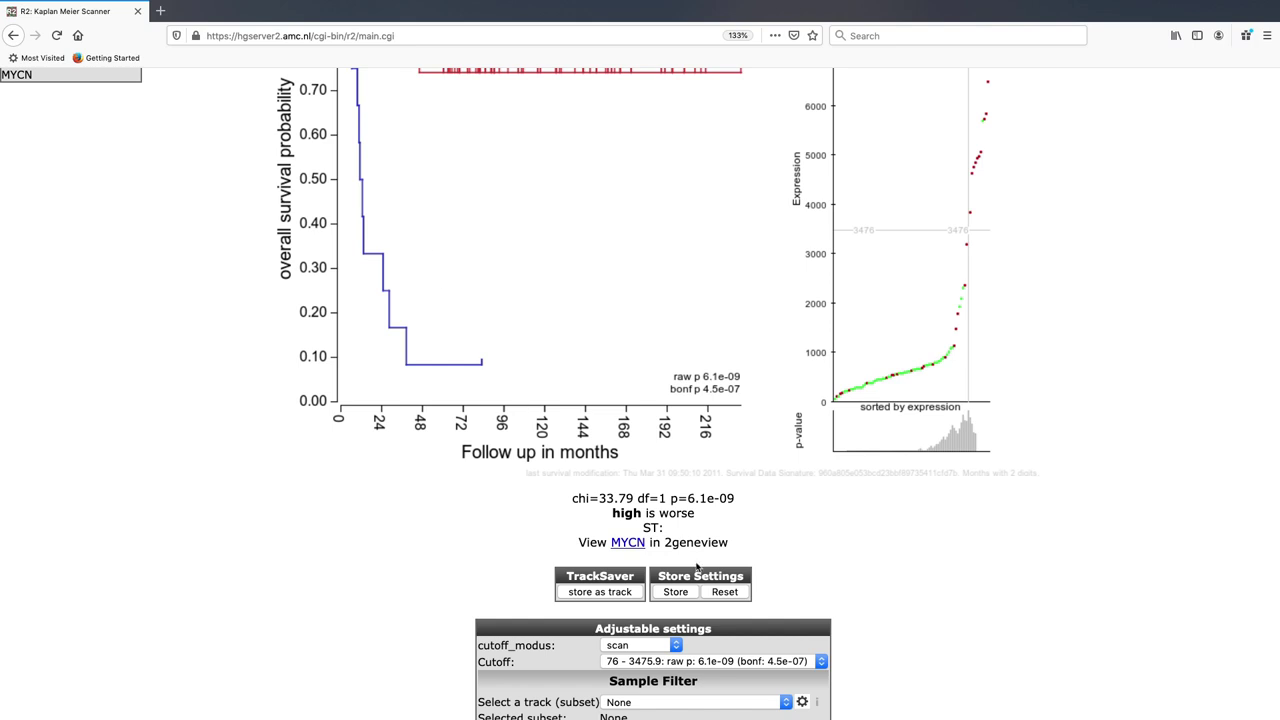
# - Browse the available scan cutoffs with their raw and Bonferroni-corrected p-values without changing the selected cutoff
pyautogui.scroll(-5, 630, 645)
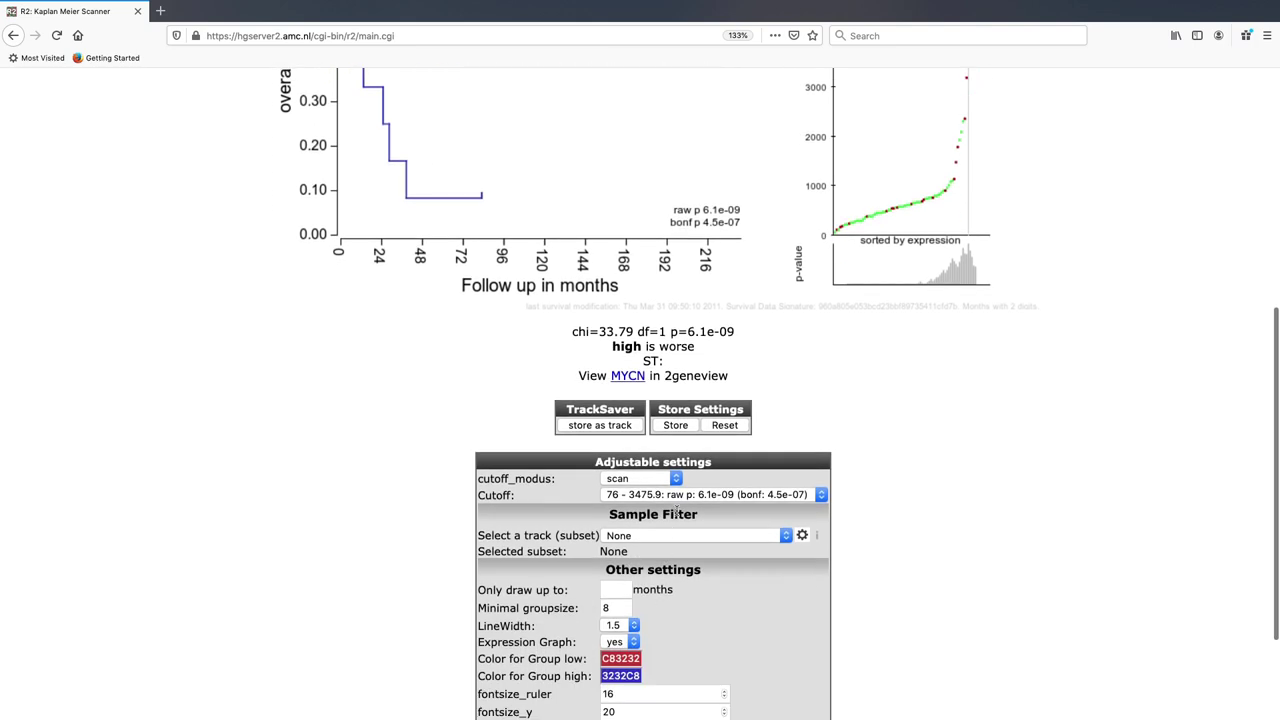
pyautogui.click(679, 497)
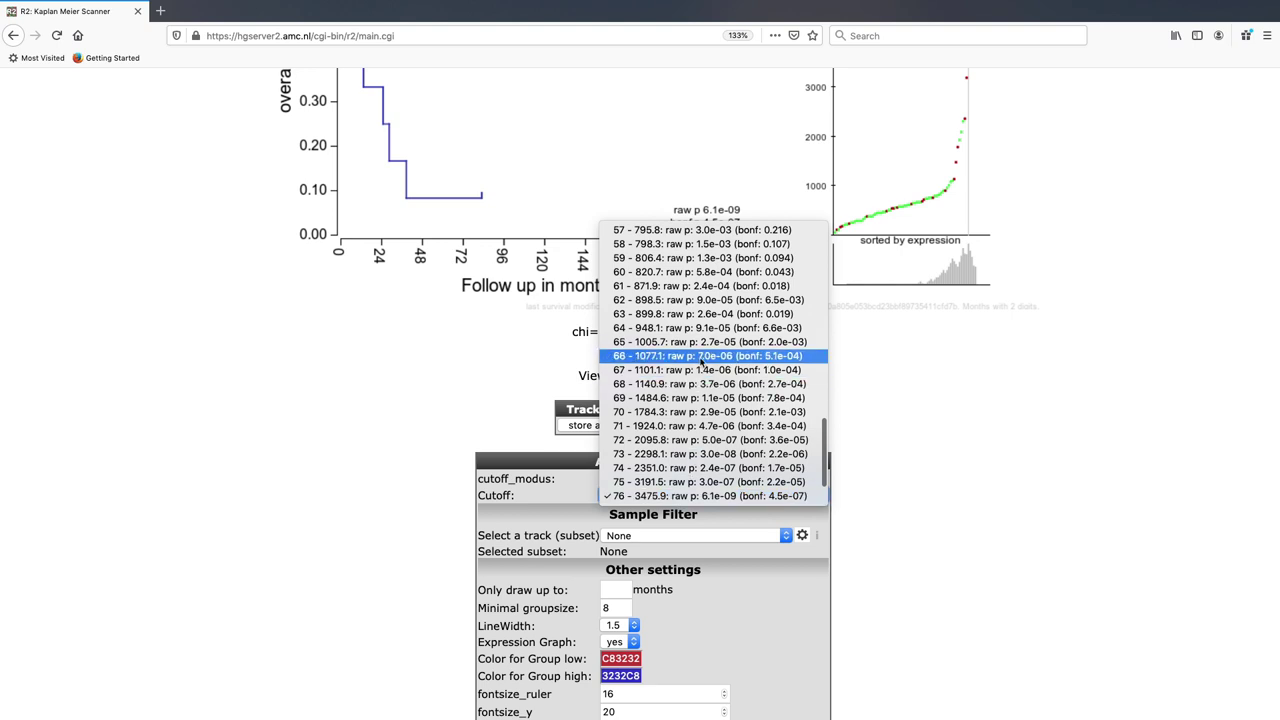
pyautogui.scroll(-2, 702, 363)
pyautogui.scroll(3, 702, 363)
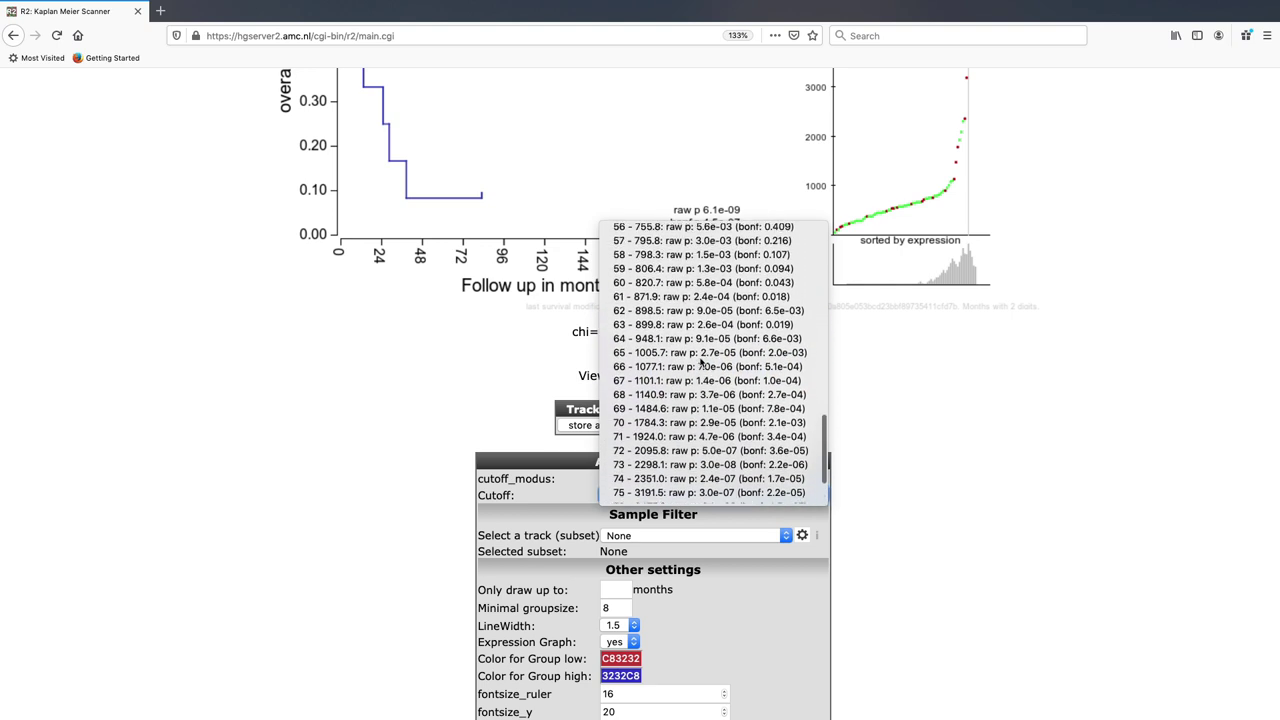
pyautogui.scroll(1, 702, 363)
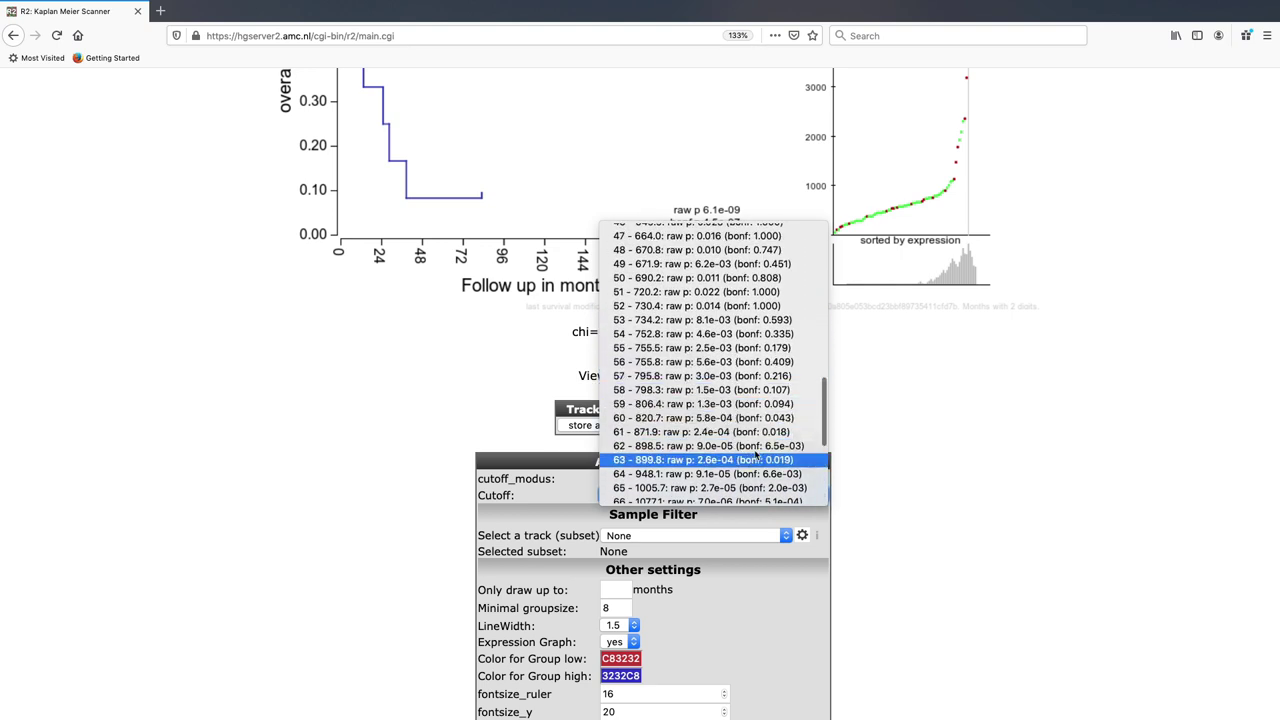
pyautogui.click(920, 436)
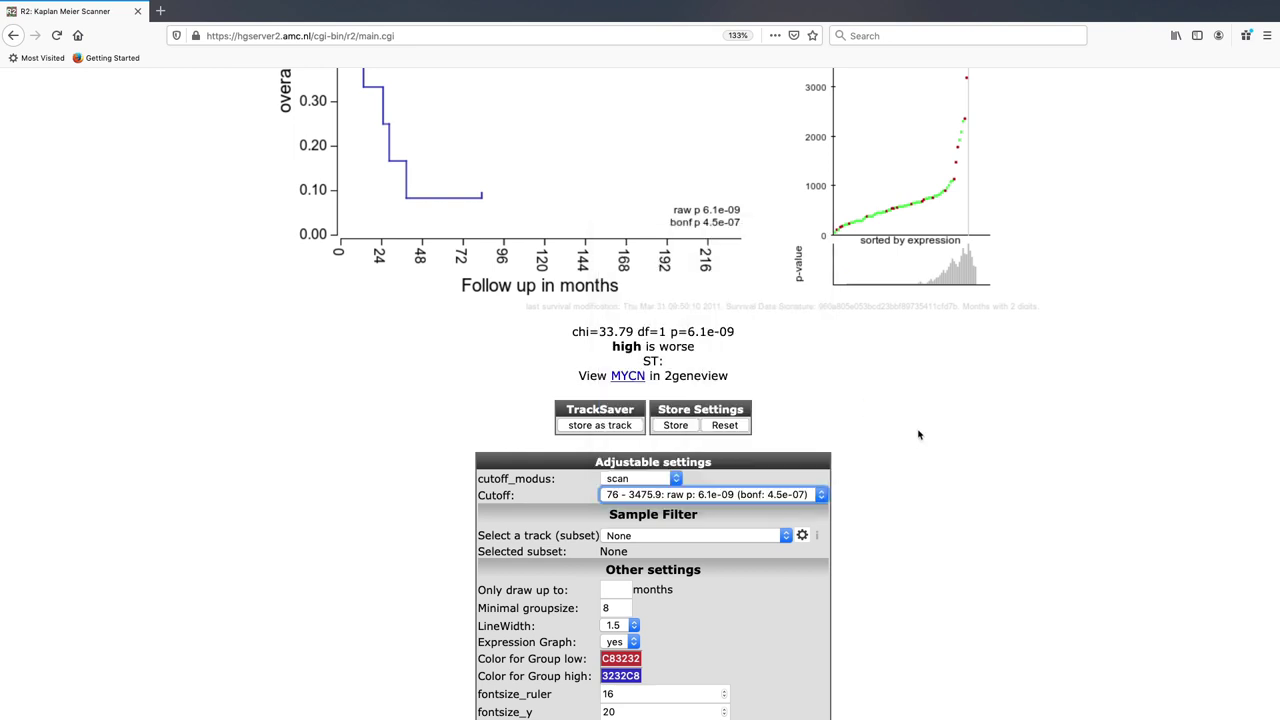
# - Redraw the MYCN overall survival curves at cutoff 67 by choosing its bar in the p-value plot
pyautogui.scroll(5, 1024, 363)
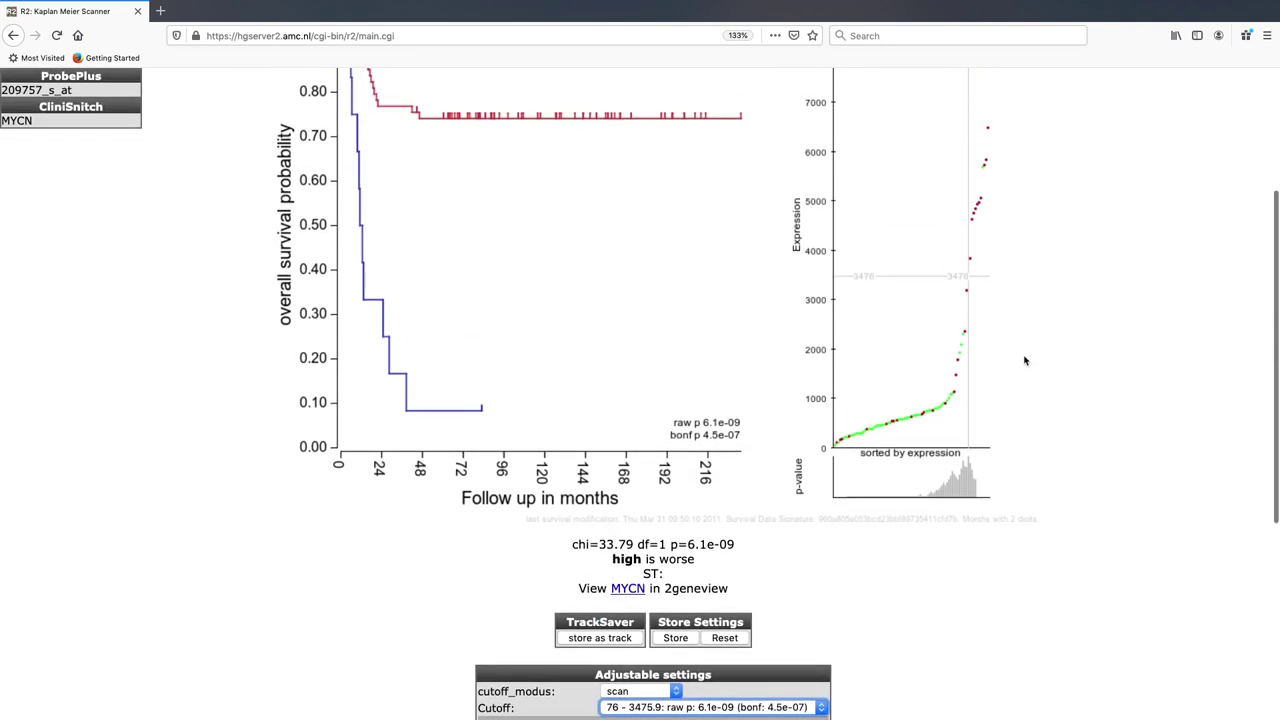
pyautogui.scroll(1, 1007, 291)
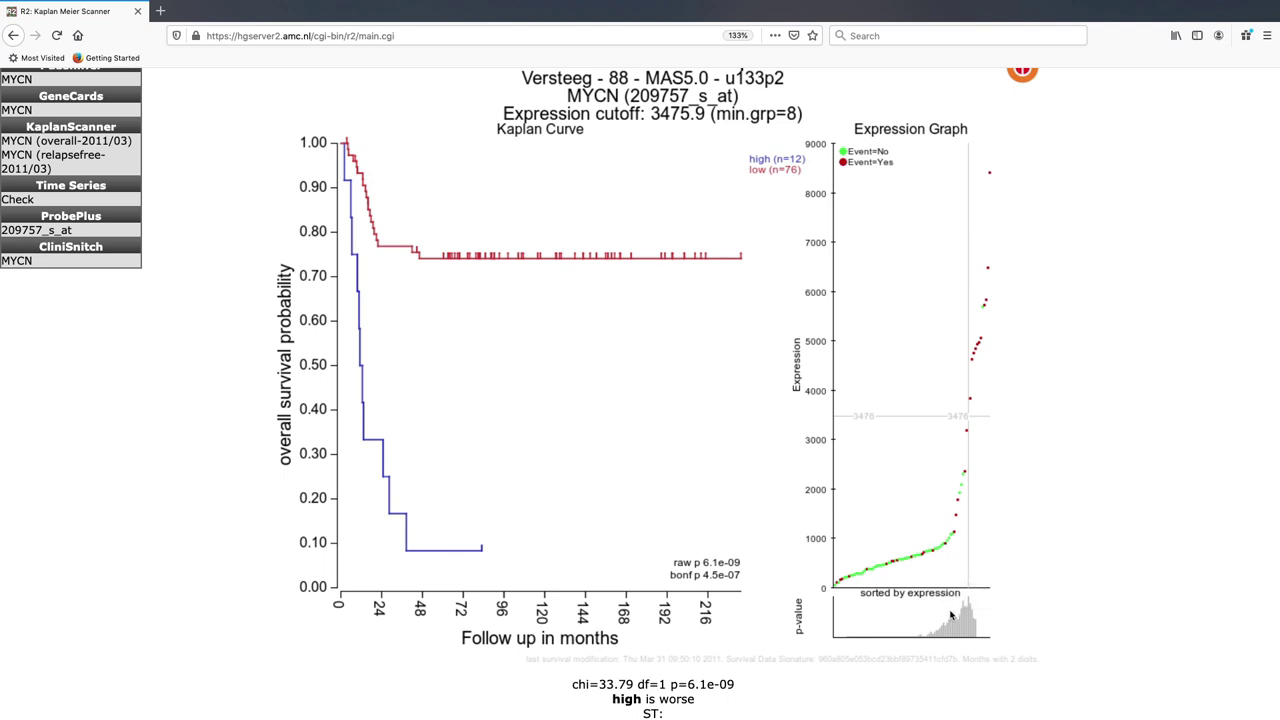
pyautogui.moveTo(955, 622)
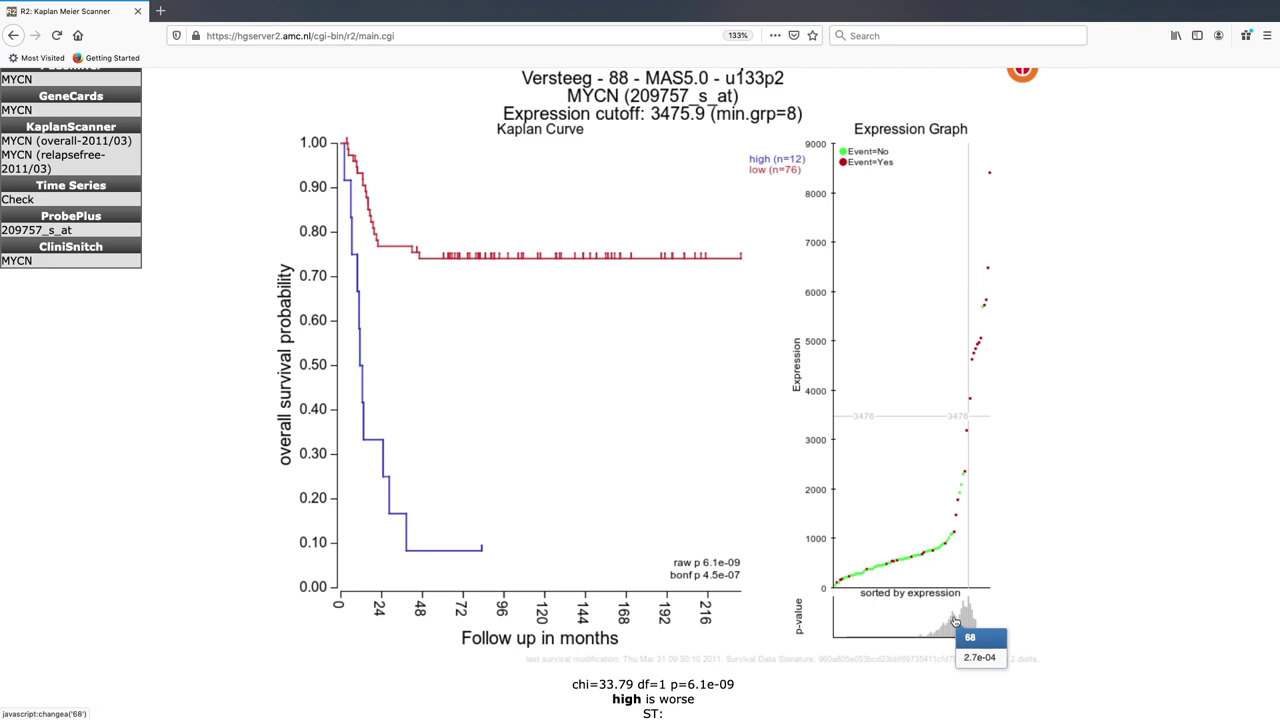
pyautogui.moveTo(954, 619)
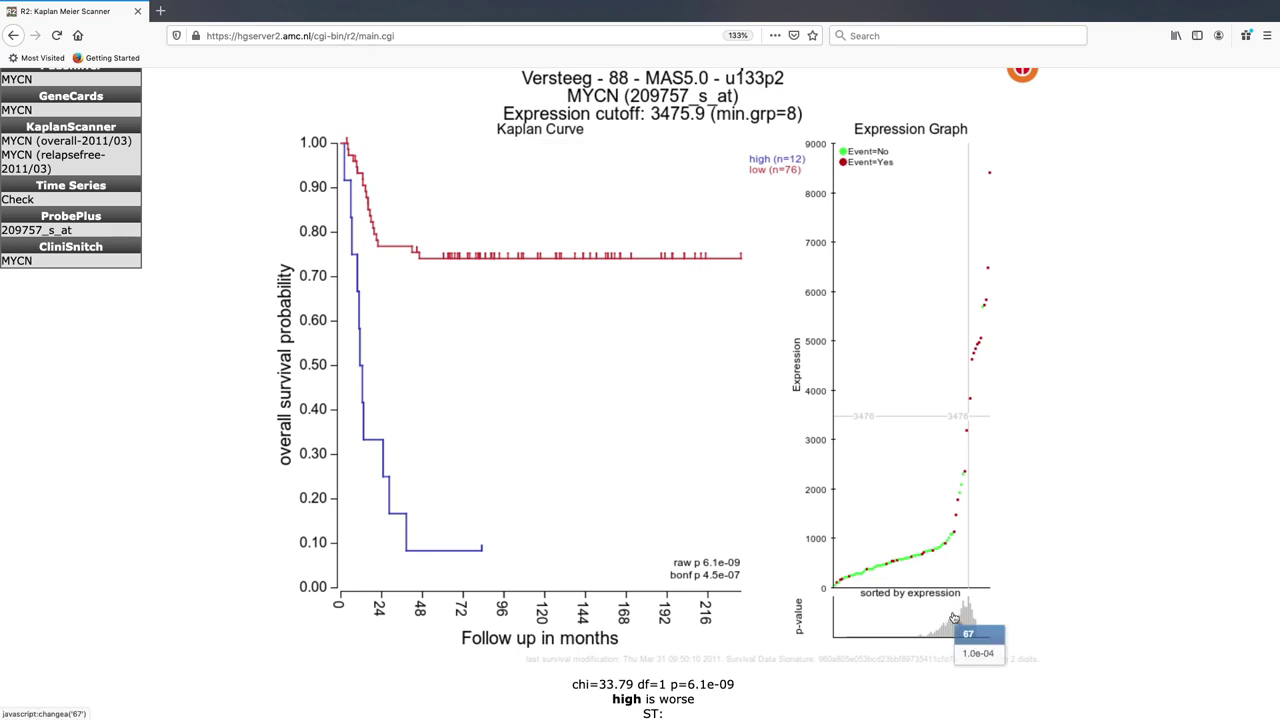
pyautogui.click(954, 619)
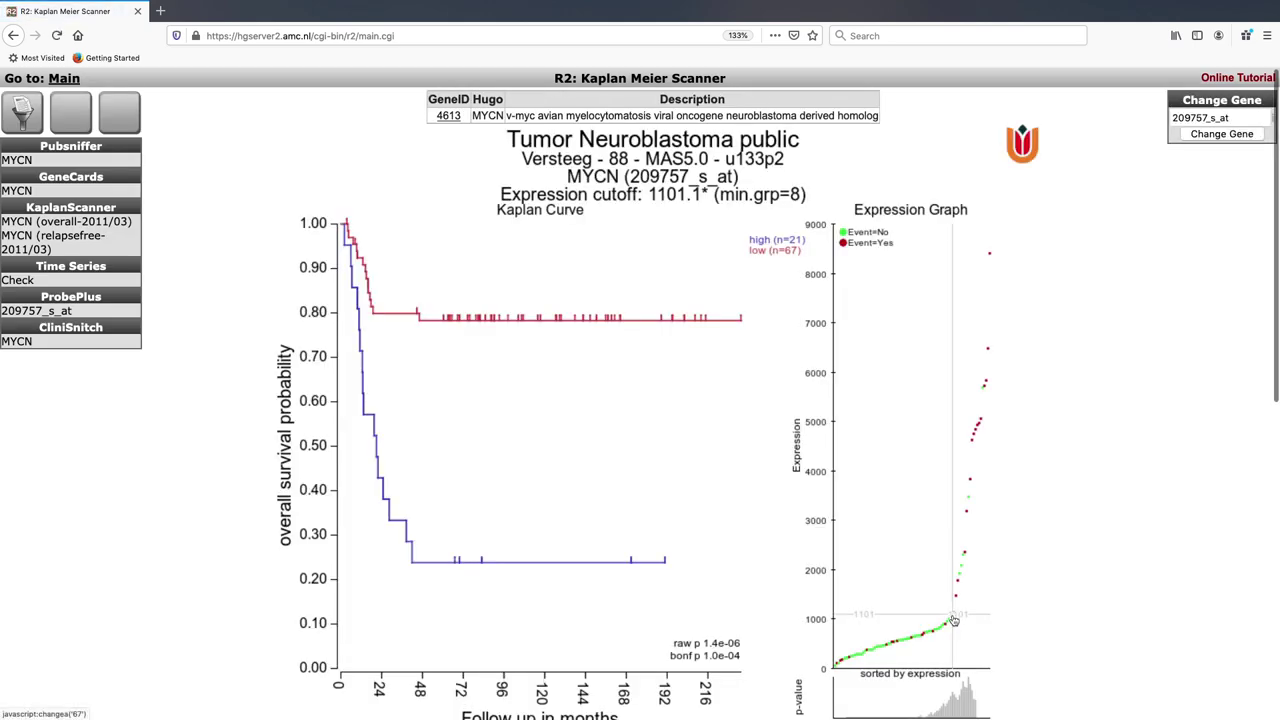
# - Review the MYCN relapse-free survival curves, their expression graph and the adjustable settings
pyautogui.scroll(-2, 950, 691)
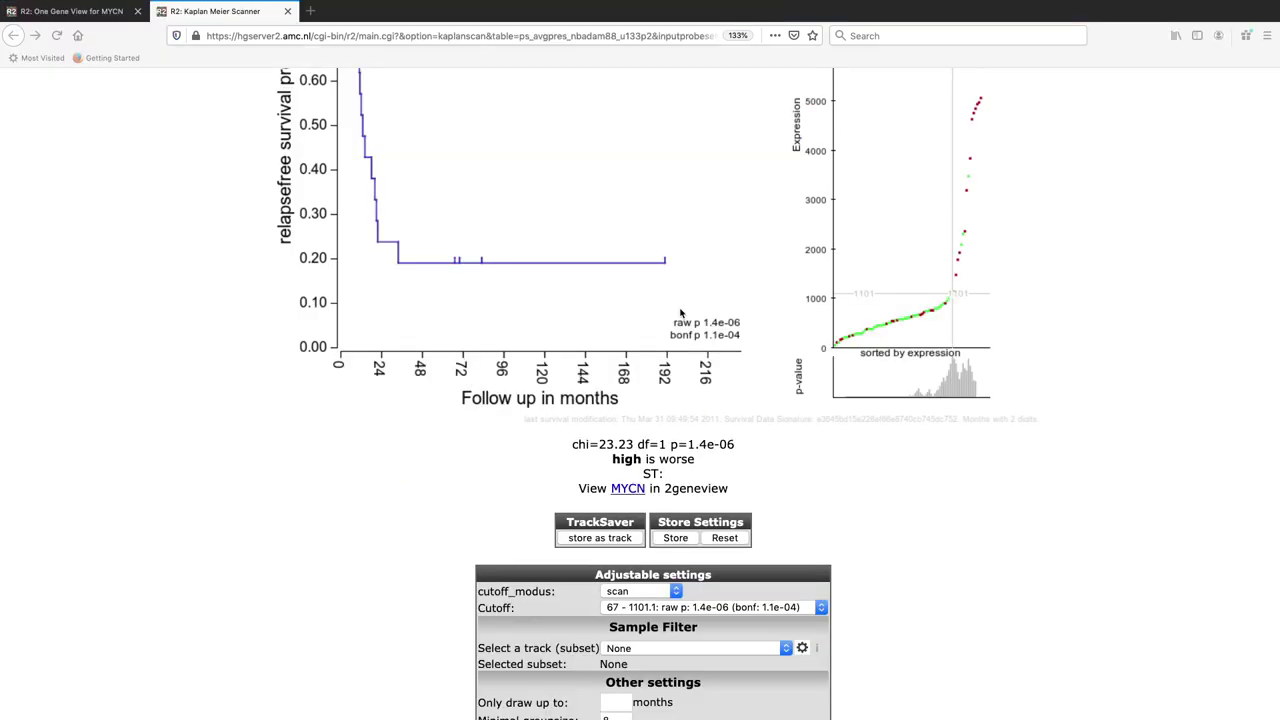
pyautogui.scroll(5, 680, 314)
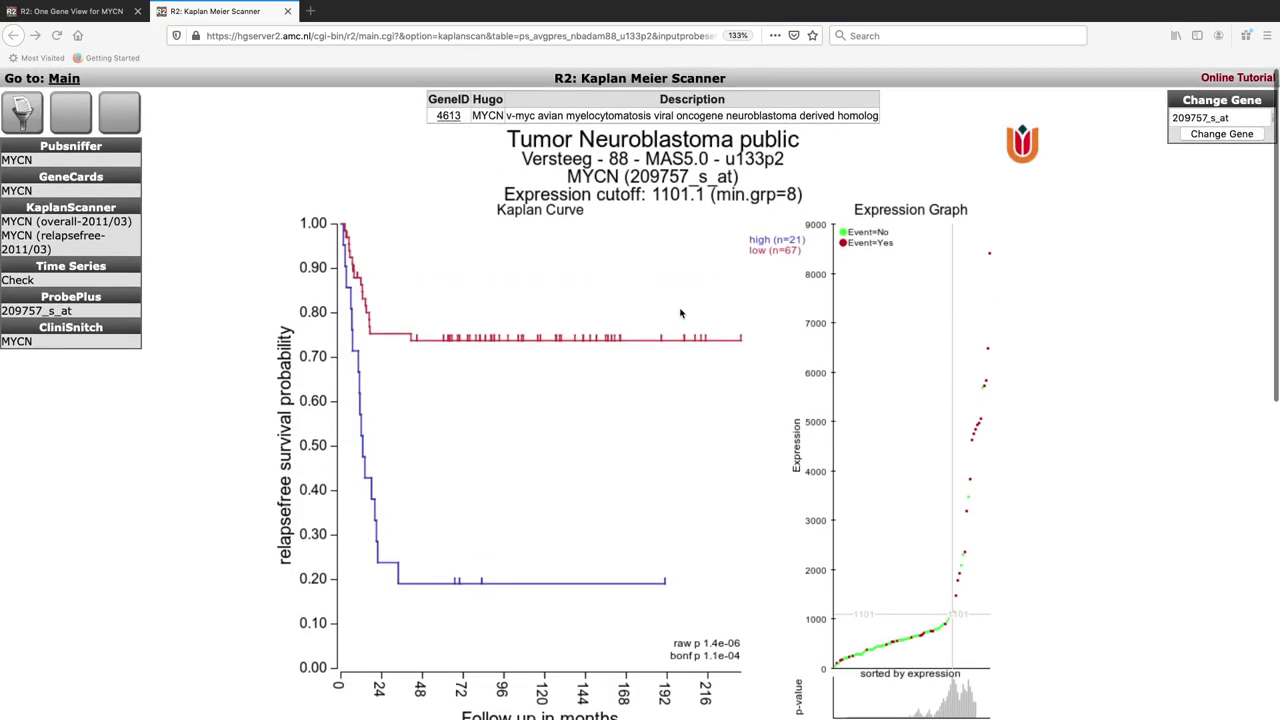
pyautogui.scroll(-1, 680, 314)
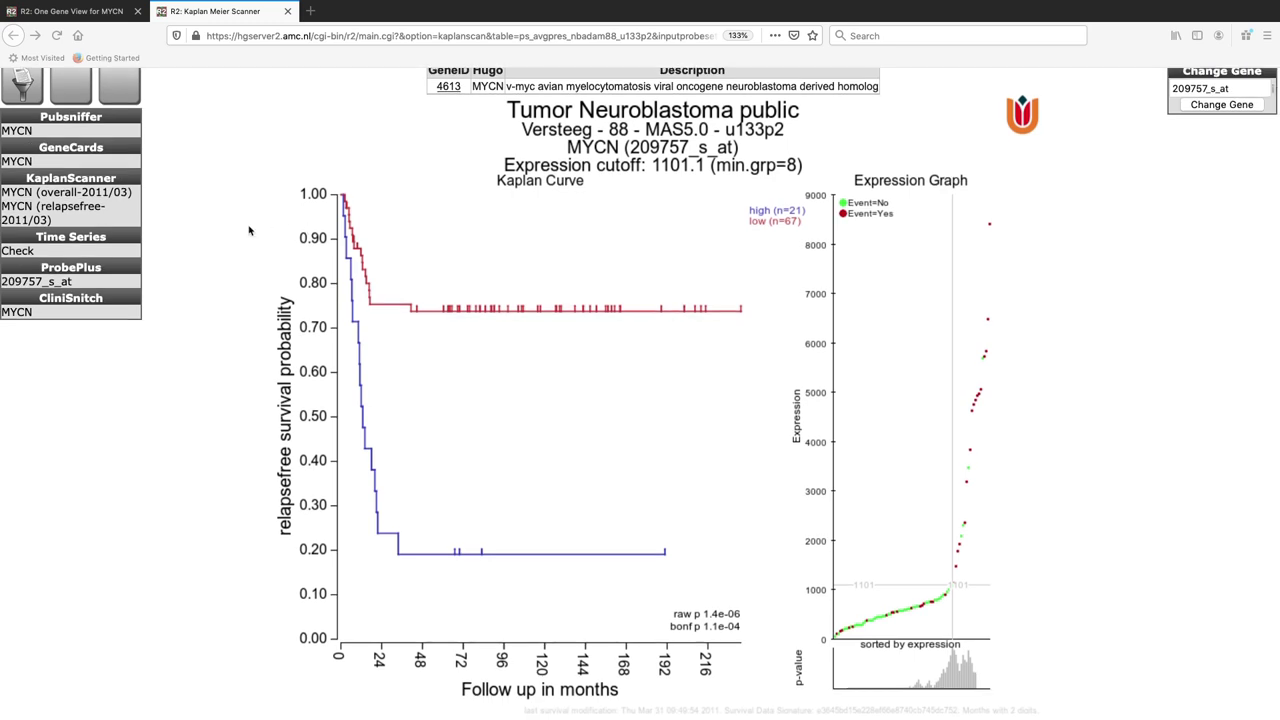
pyautogui.scroll(1, 252, 232)
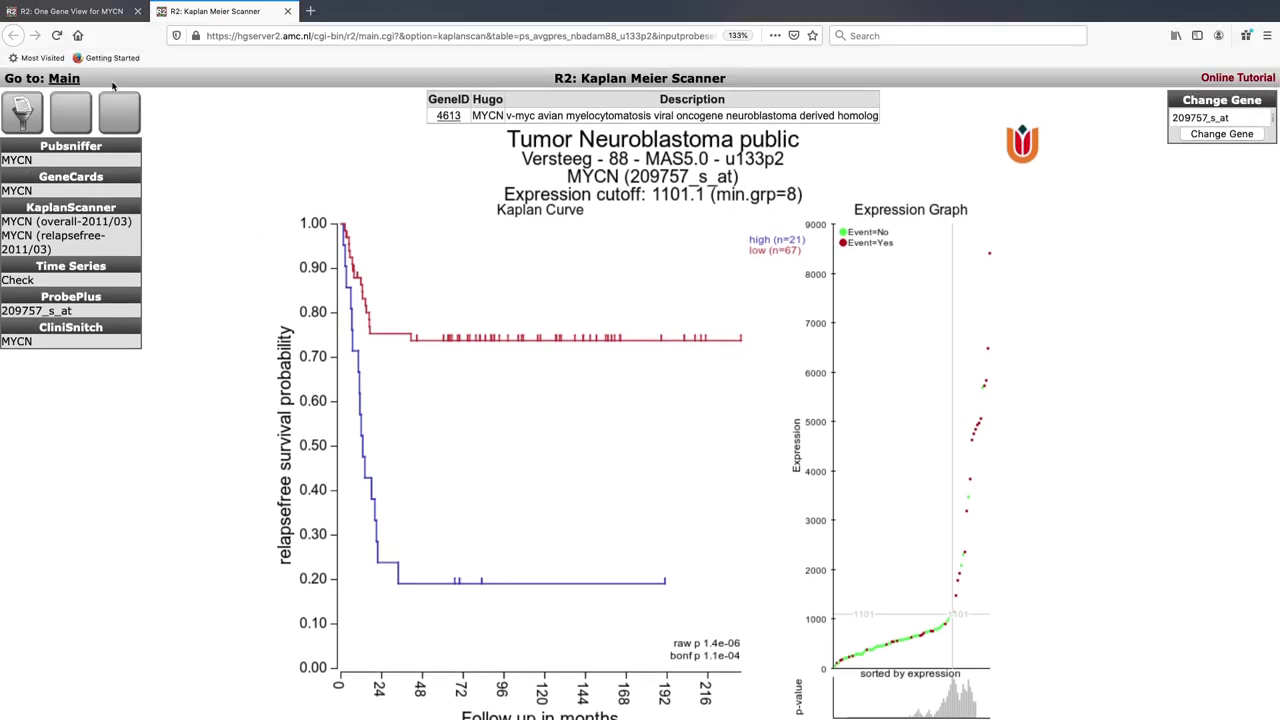
# - Return to the R2 main page and start Kaplan Meier by track (category) for Tumor Neuroblastoma public - Versteeg - 88 - MAS5.0 - u133p2
pyautogui.click(66, 80)
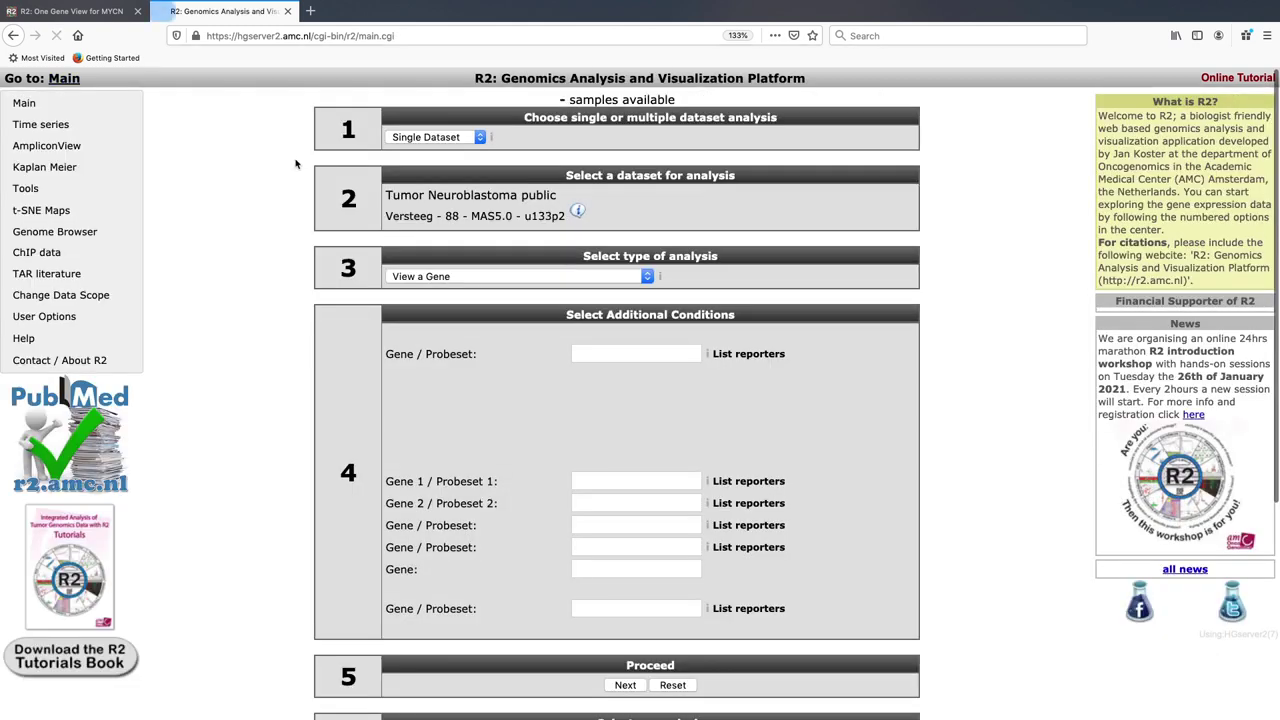
pyautogui.moveTo(86, 170)
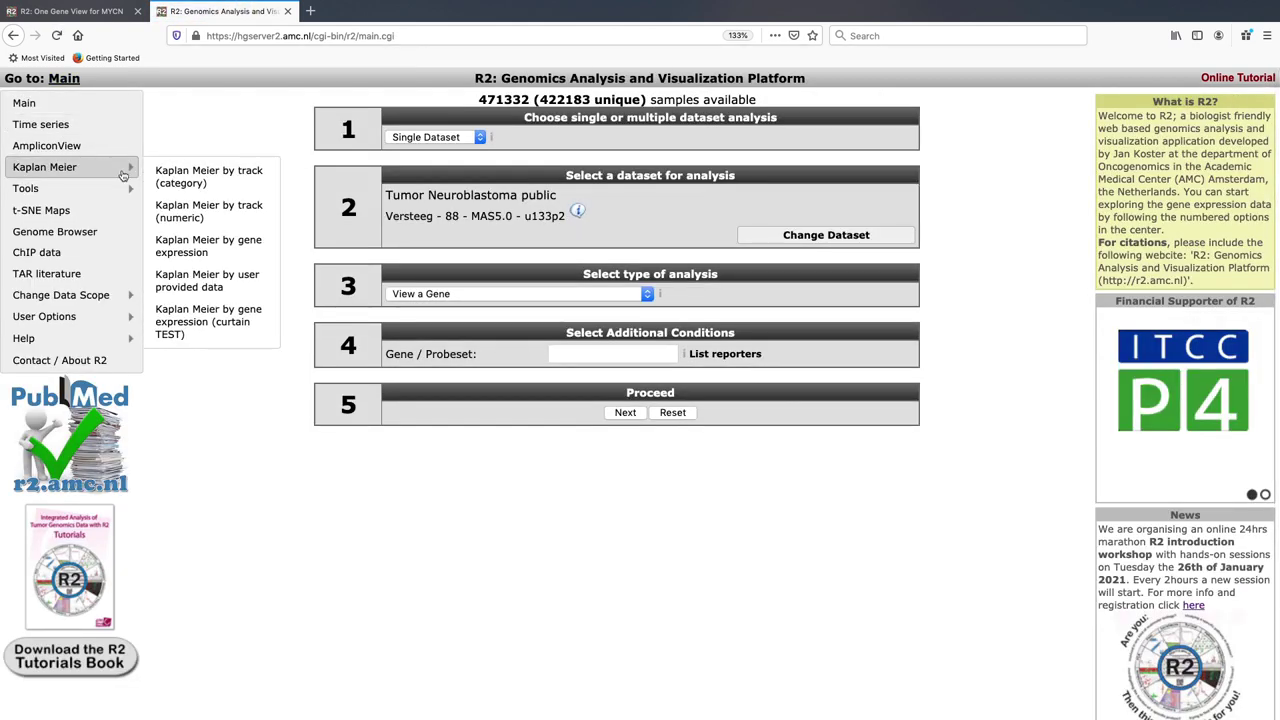
pyautogui.click(235, 180)
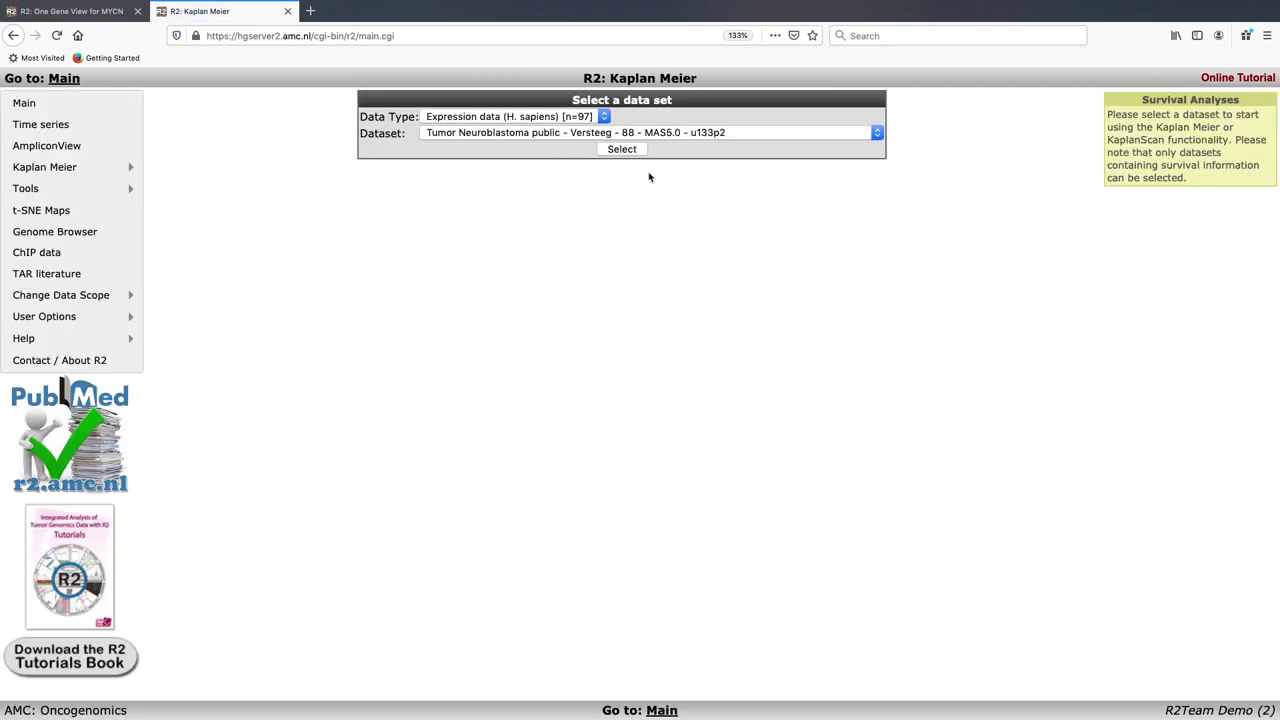
pyautogui.click(610, 149)
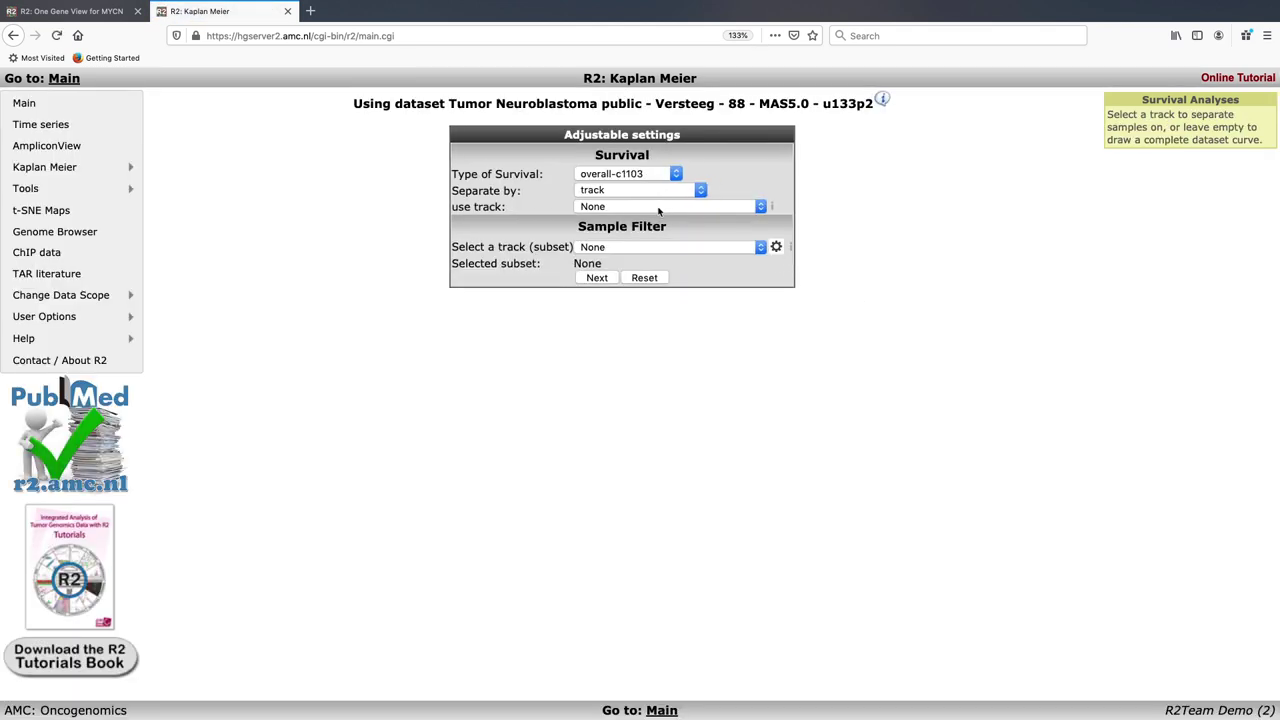
# - Separate the samples by the inss (5 cat) track, draw the overall-c1103 survival curves and review them
pyautogui.click(658, 207)
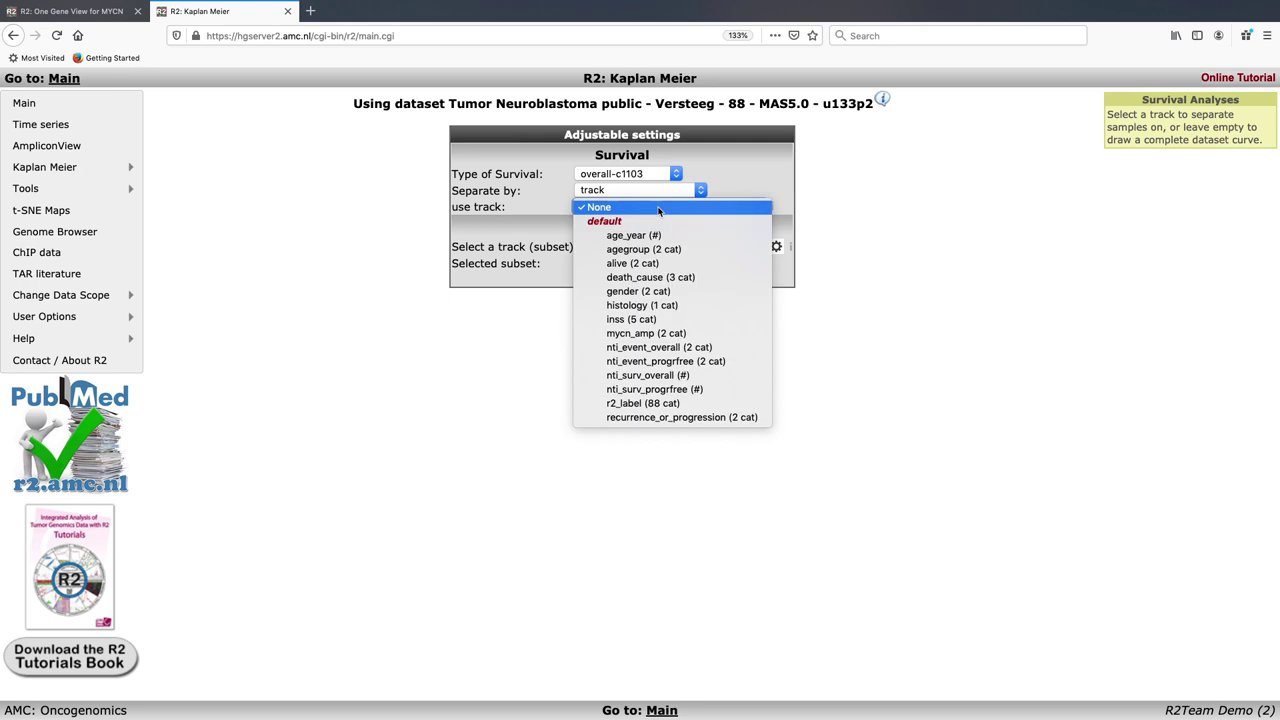
pyautogui.click(643, 319)
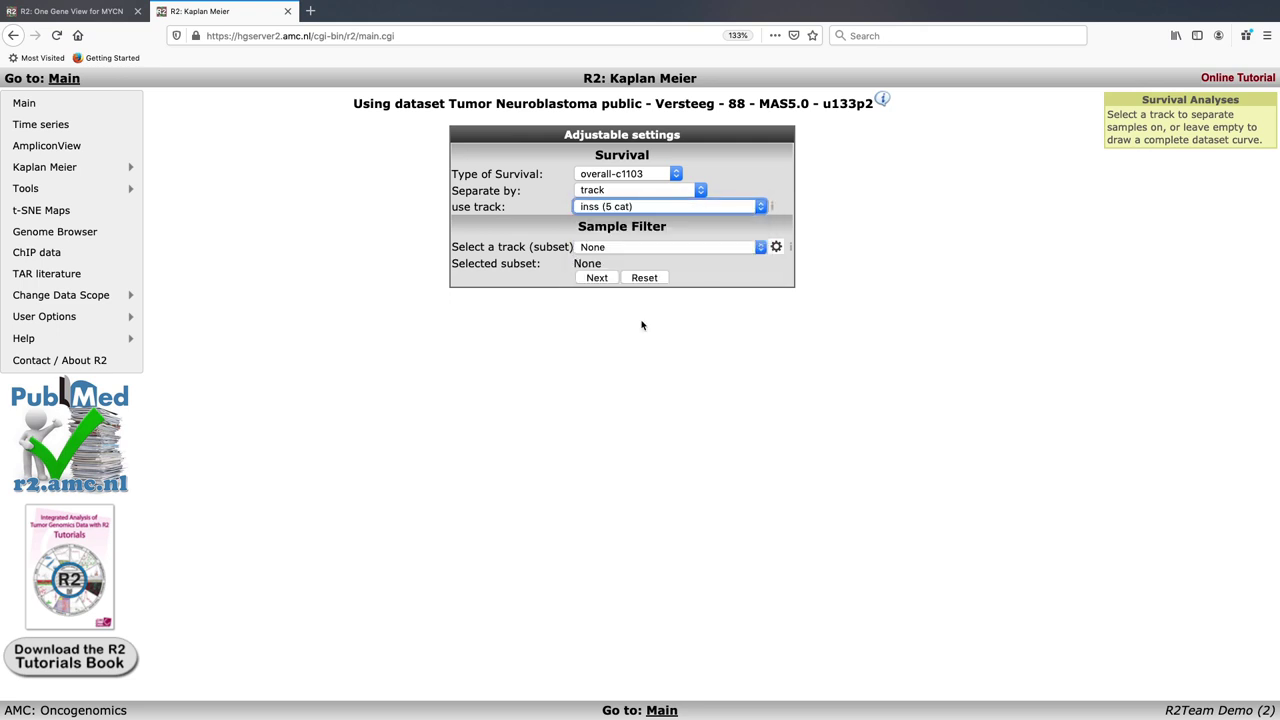
pyautogui.click(598, 278)
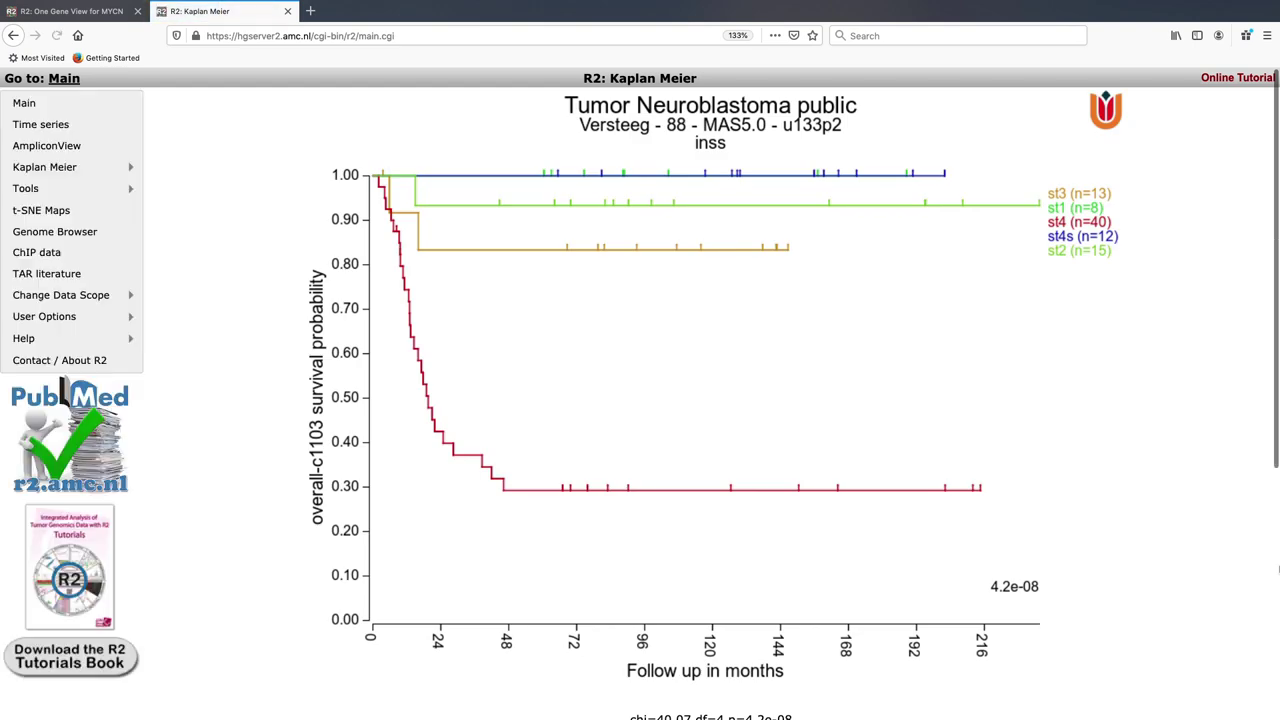
pyautogui.scroll(-1, 1081, 431)
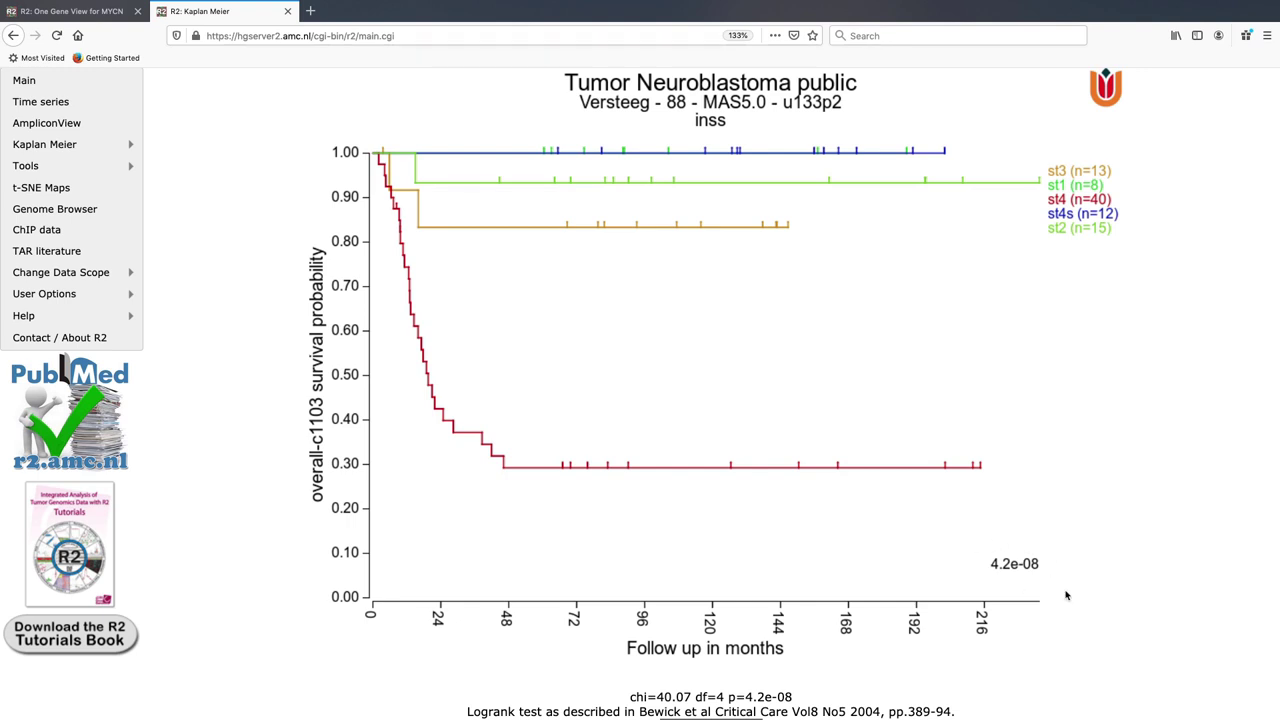
pyautogui.scroll(1, 1067, 547)
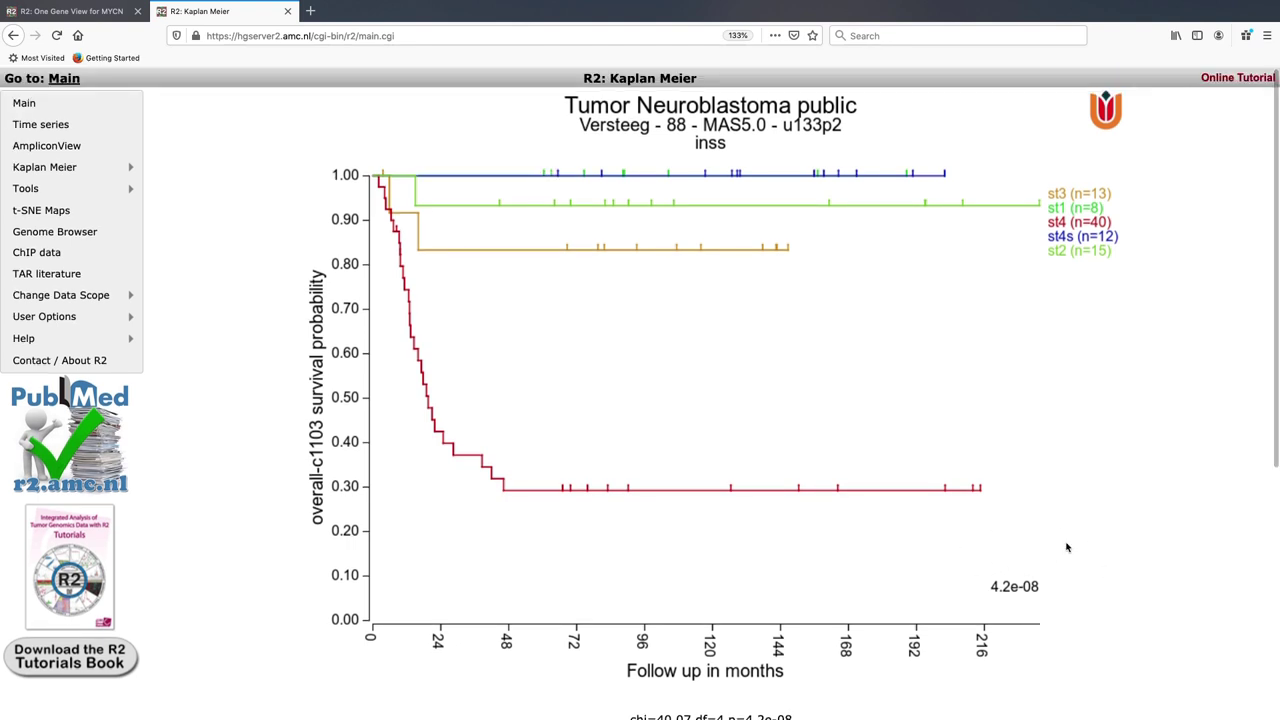
# - Switch the survival graph's track to mycn_amp (2 cat) and redraw it
pyautogui.scroll(-4, 953, 472)
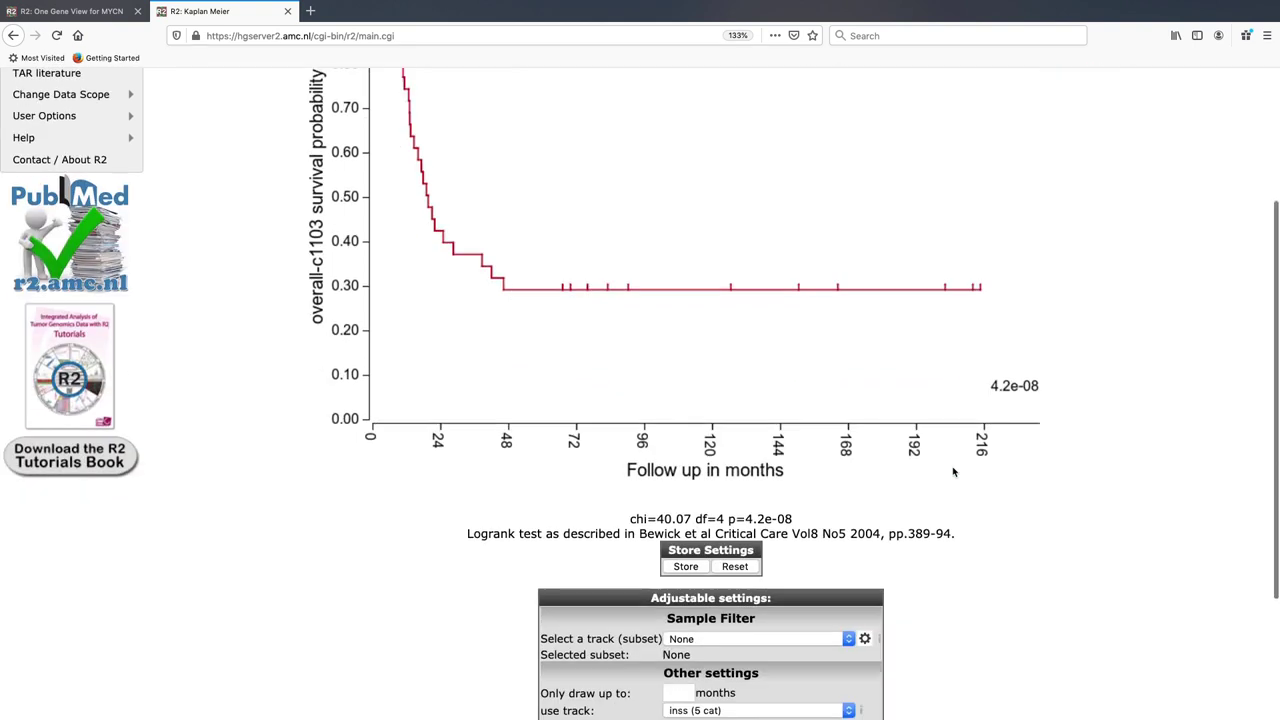
pyautogui.scroll(-4, 953, 472)
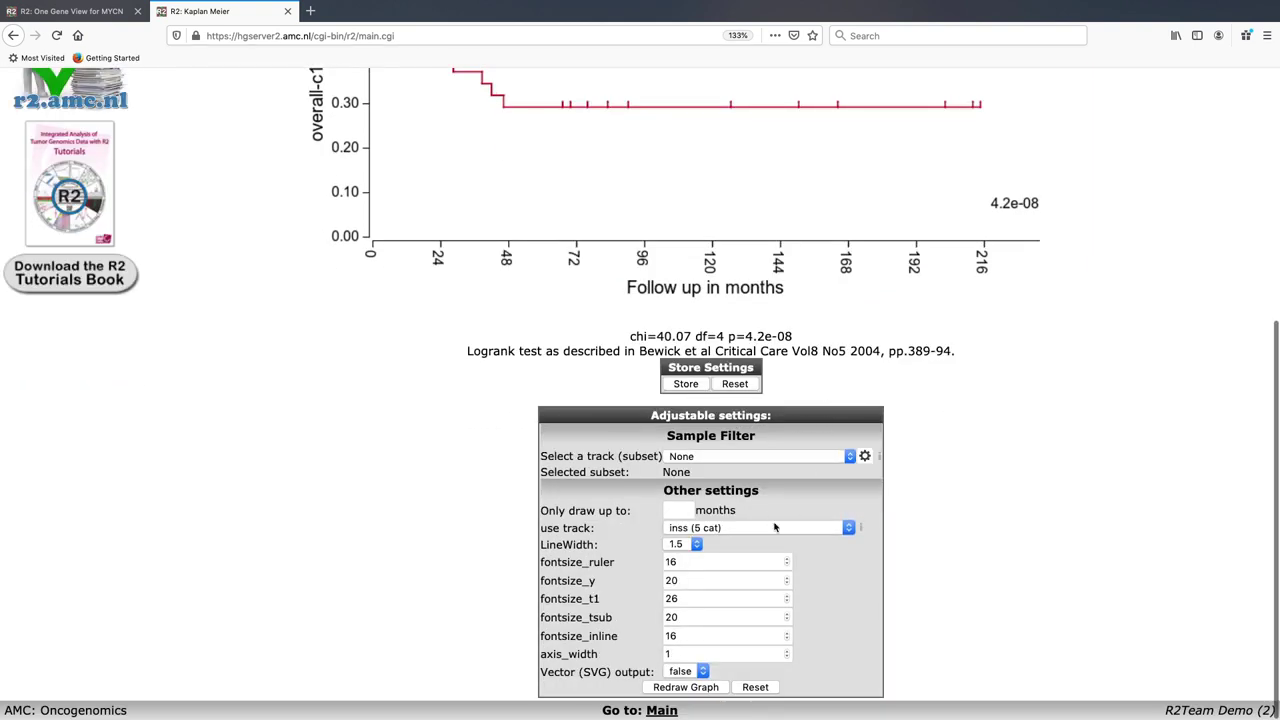
pyautogui.click(760, 534)
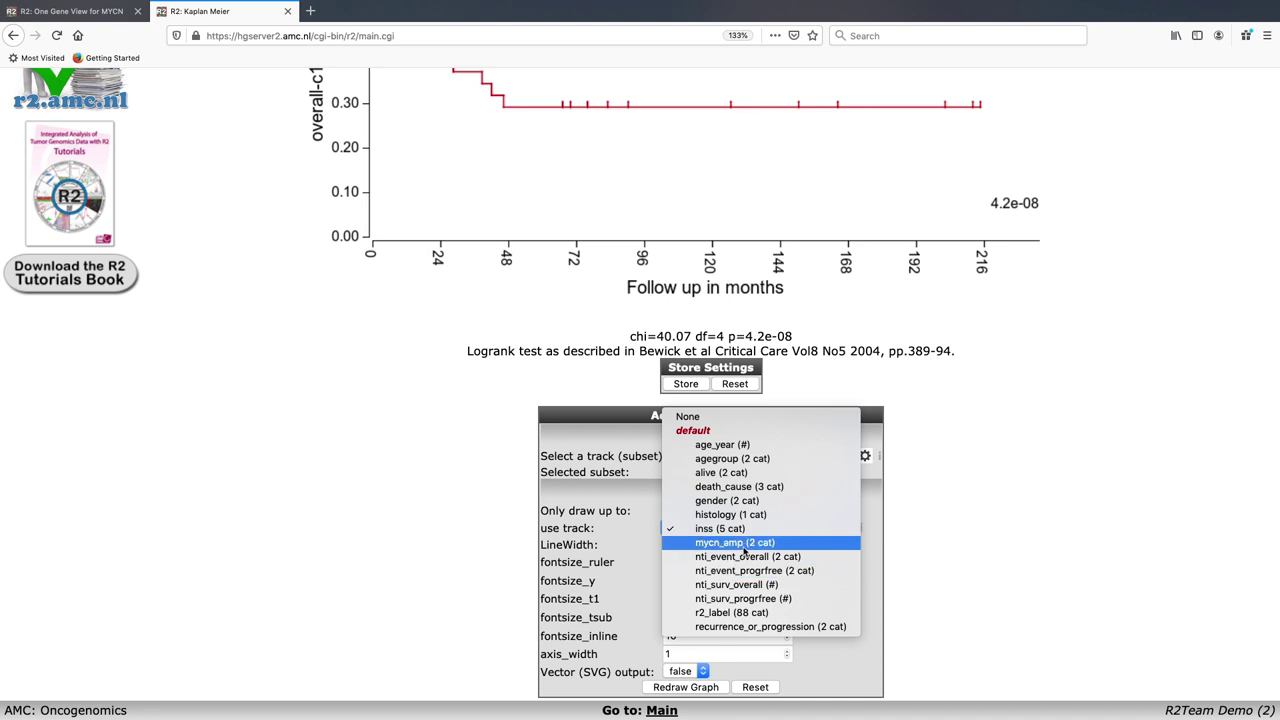
pyautogui.click(743, 544)
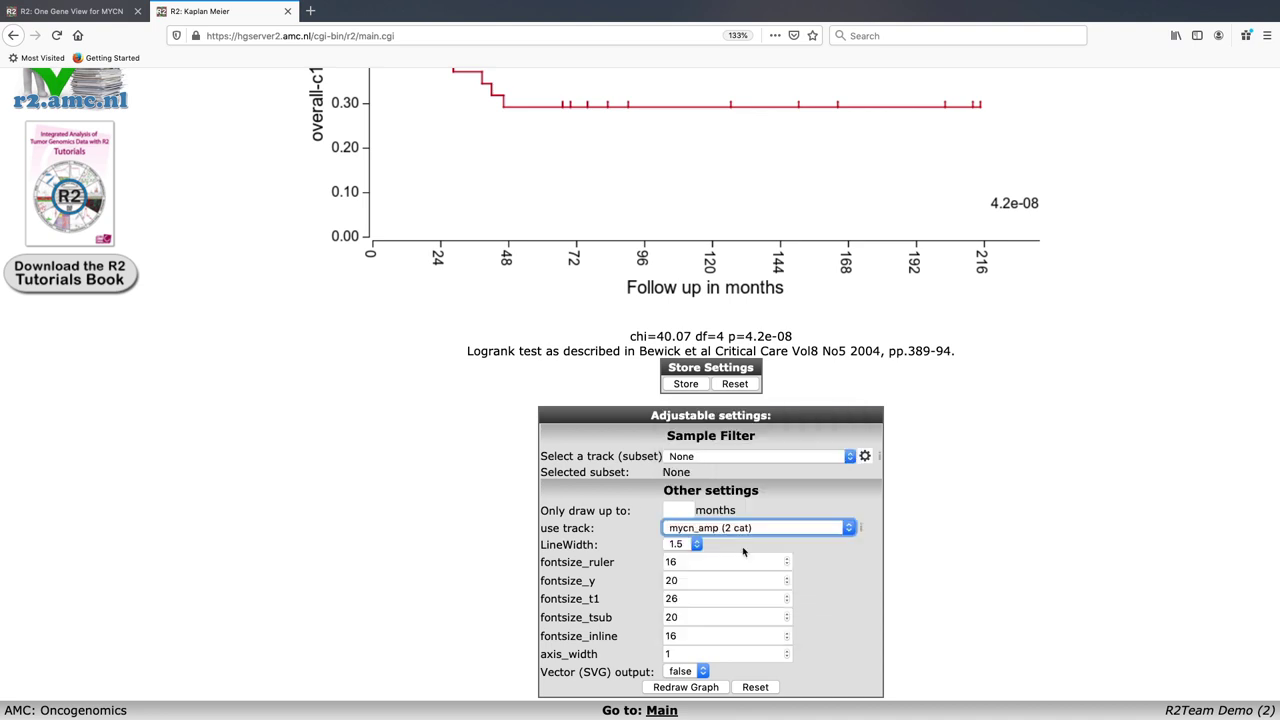
pyautogui.click(690, 687)
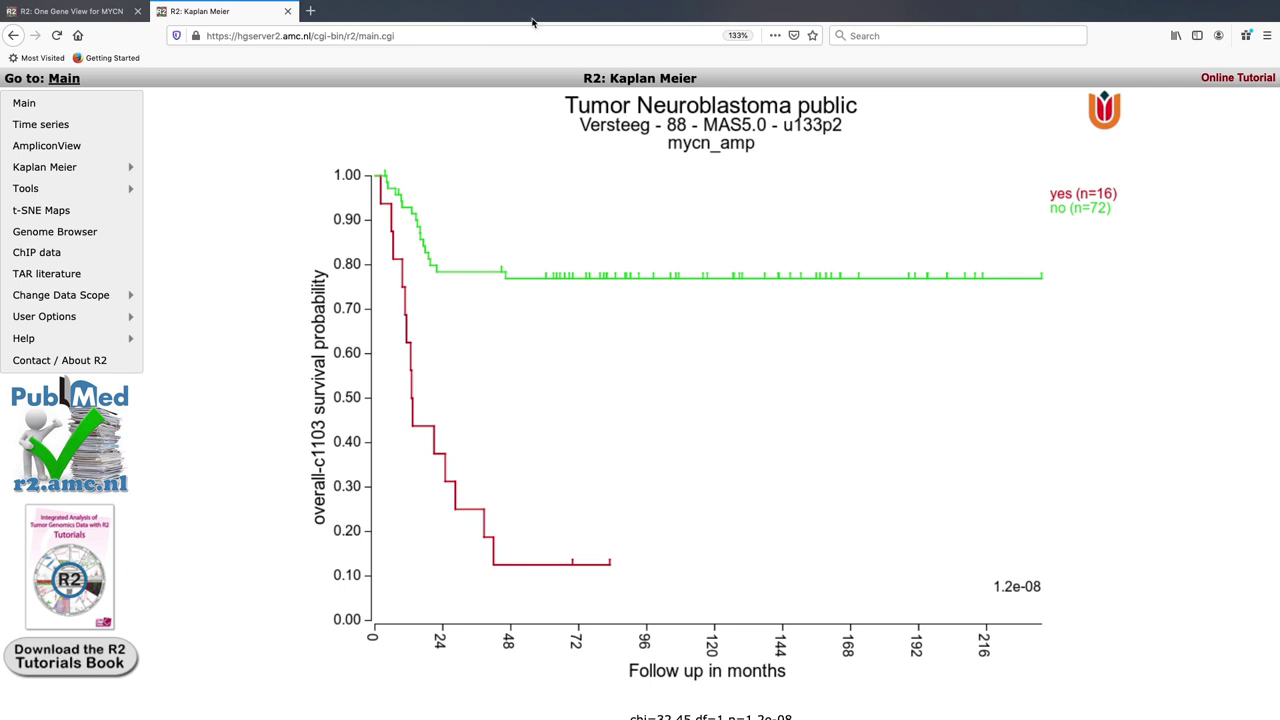
# - Close the One Gene View page for MYCN and start Kaplan Meier by track (numeric)
pyautogui.click(137, 11)
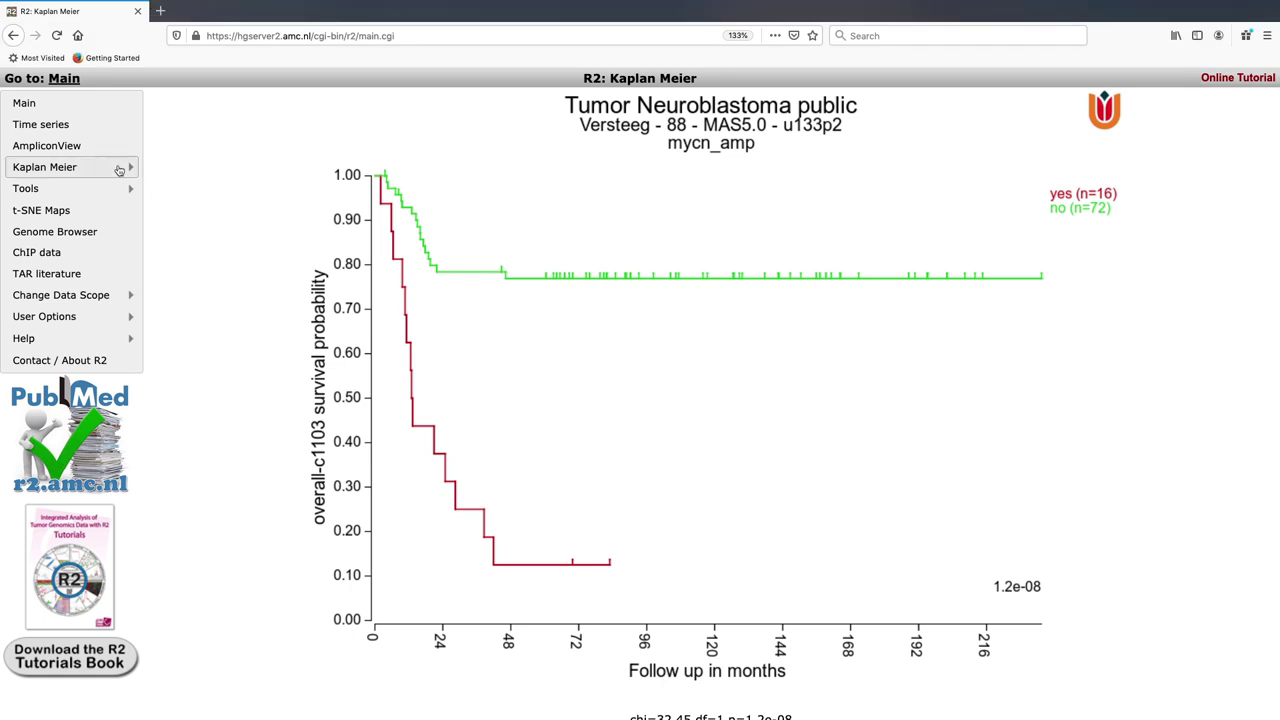
pyautogui.moveTo(118, 171)
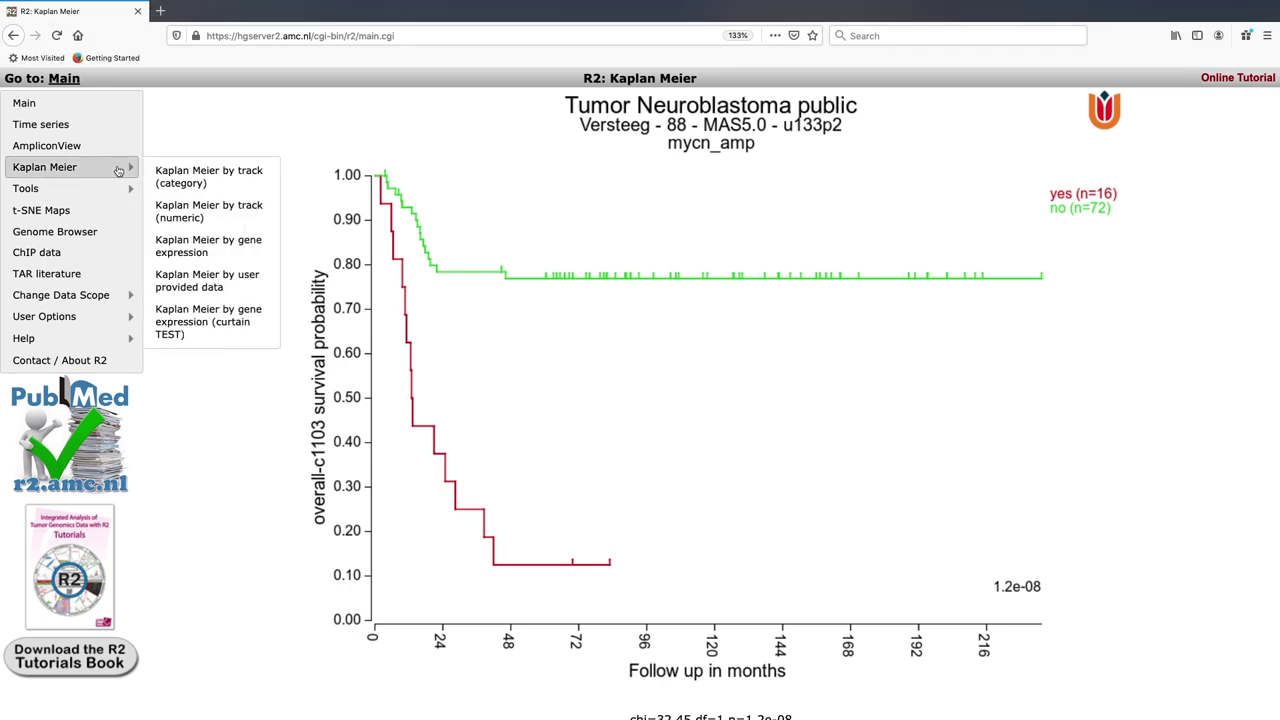
pyautogui.click(204, 216)
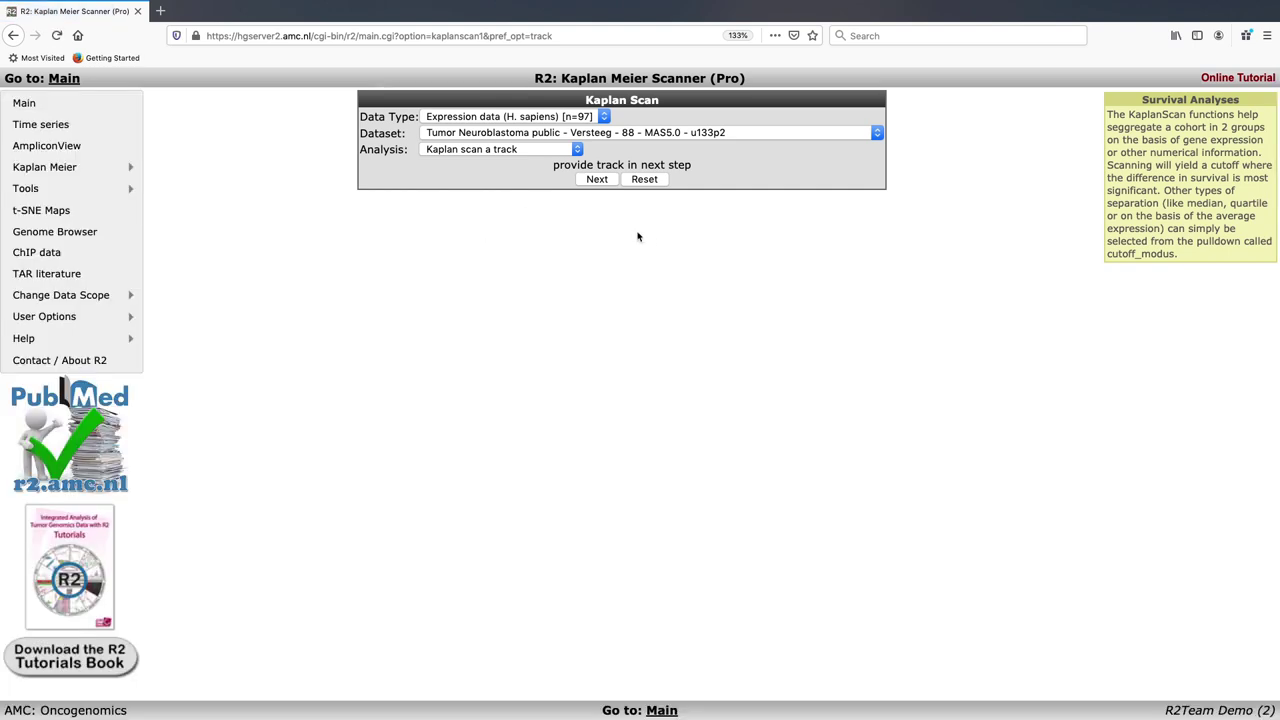
# - Choose the dataset Tumor Neuroblastoma - SEQC - 498 - RPM - seqcnb1 for the track scan and proceed to its settings
pyautogui.click(638, 138)
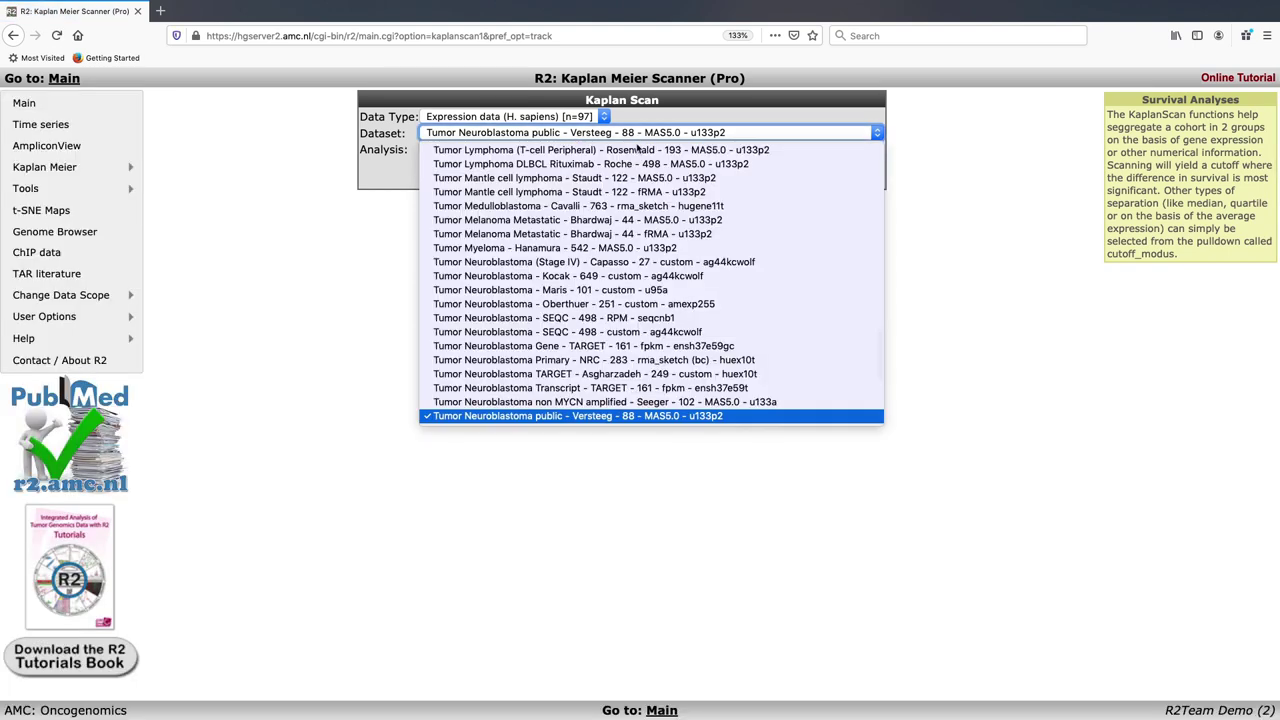
pyautogui.scroll(-3, 643, 292)
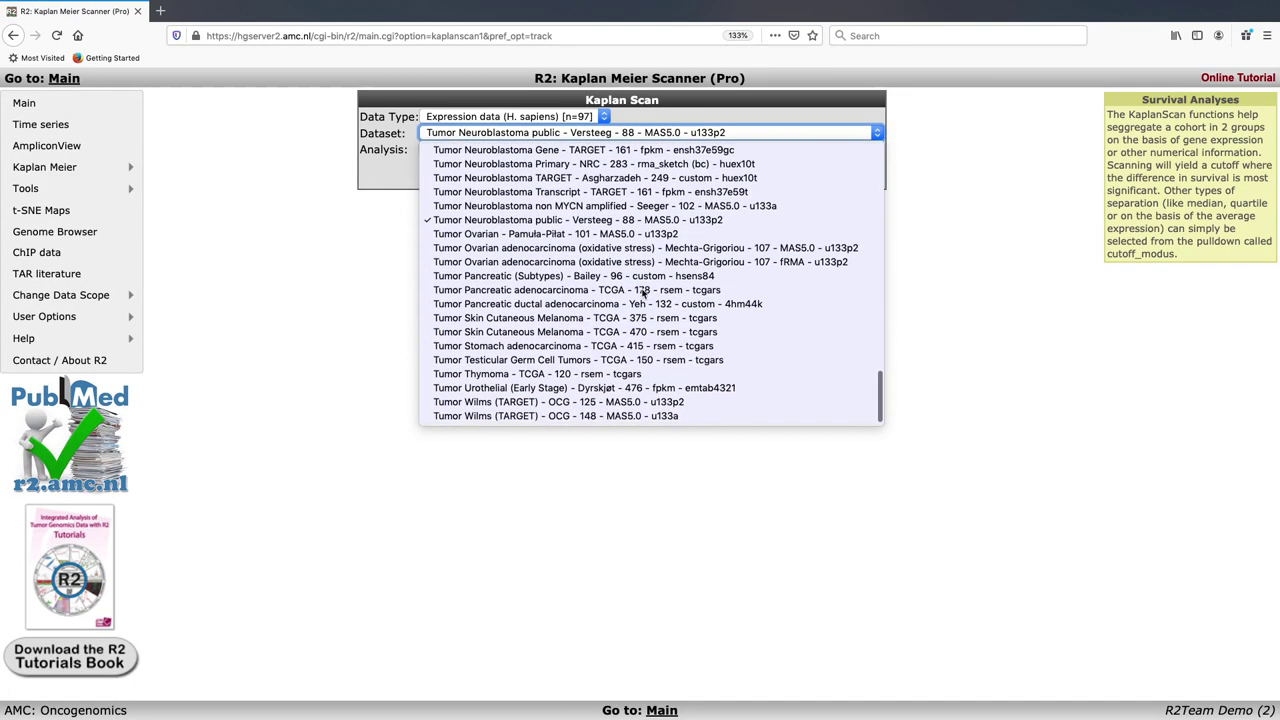
pyautogui.scroll(12, 643, 292)
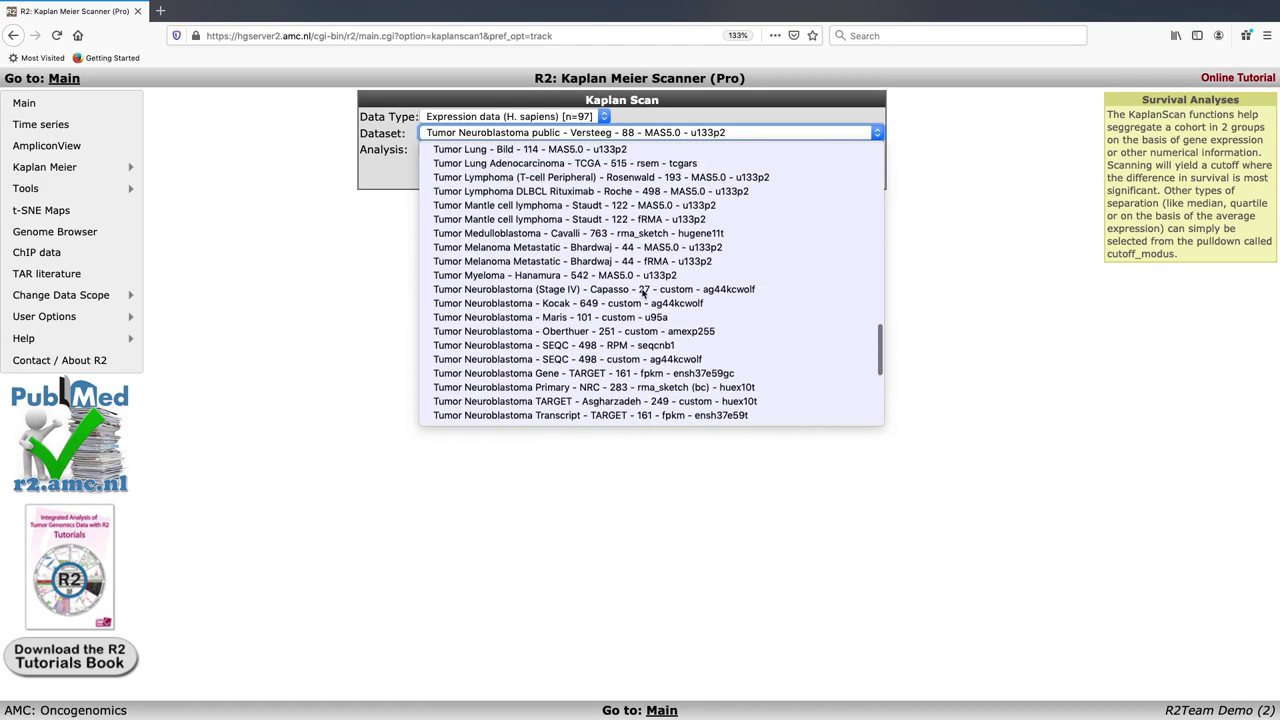
pyautogui.scroll(10, 643, 292)
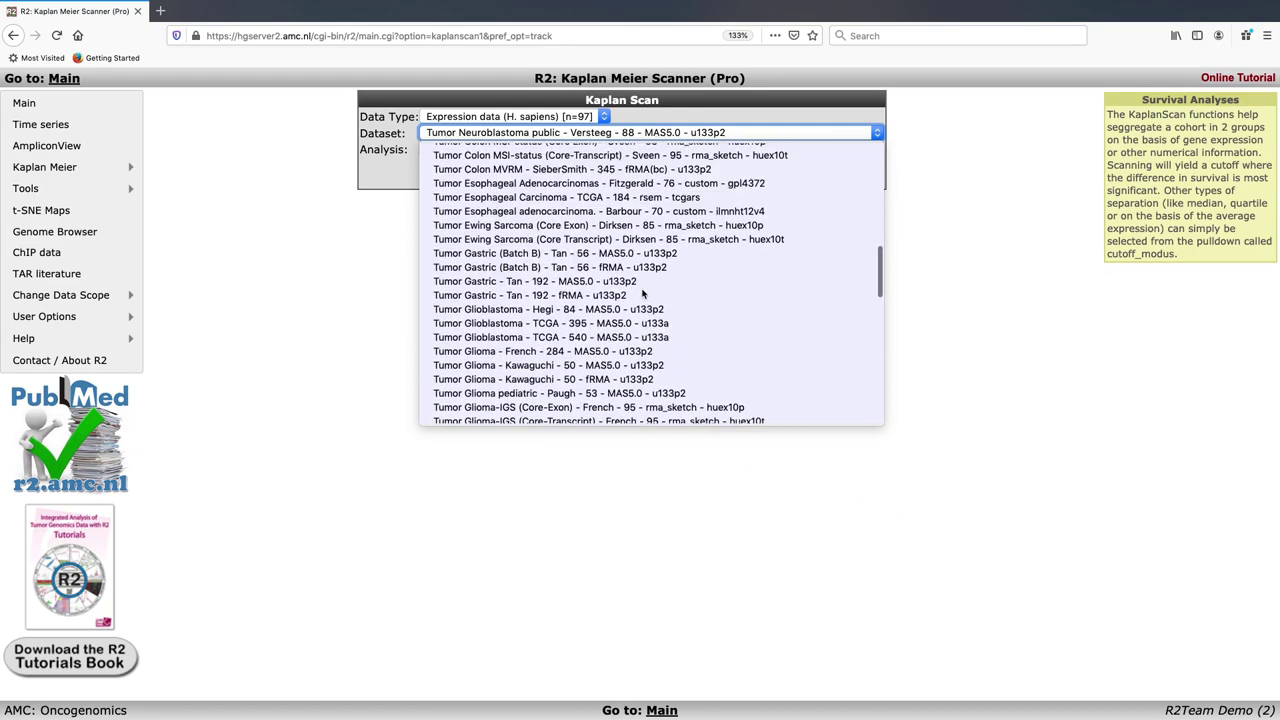
pyautogui.scroll(-20, 643, 292)
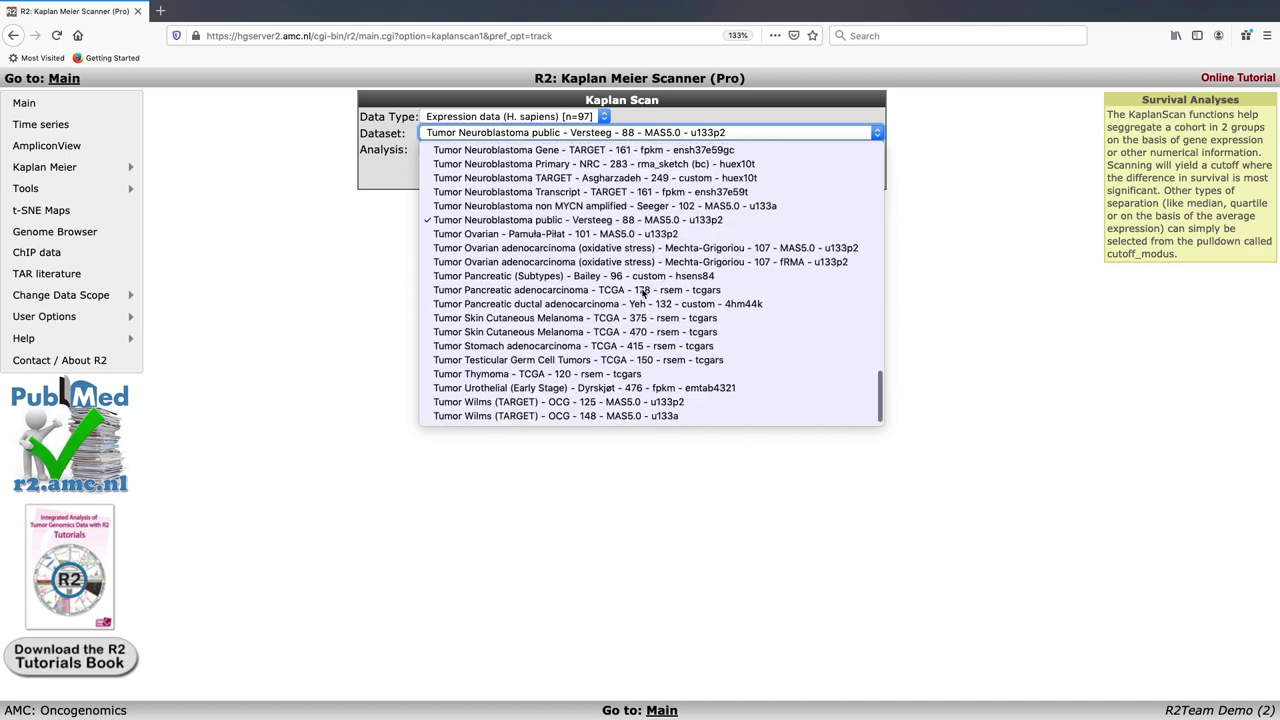
pyautogui.scroll(5, 643, 292)
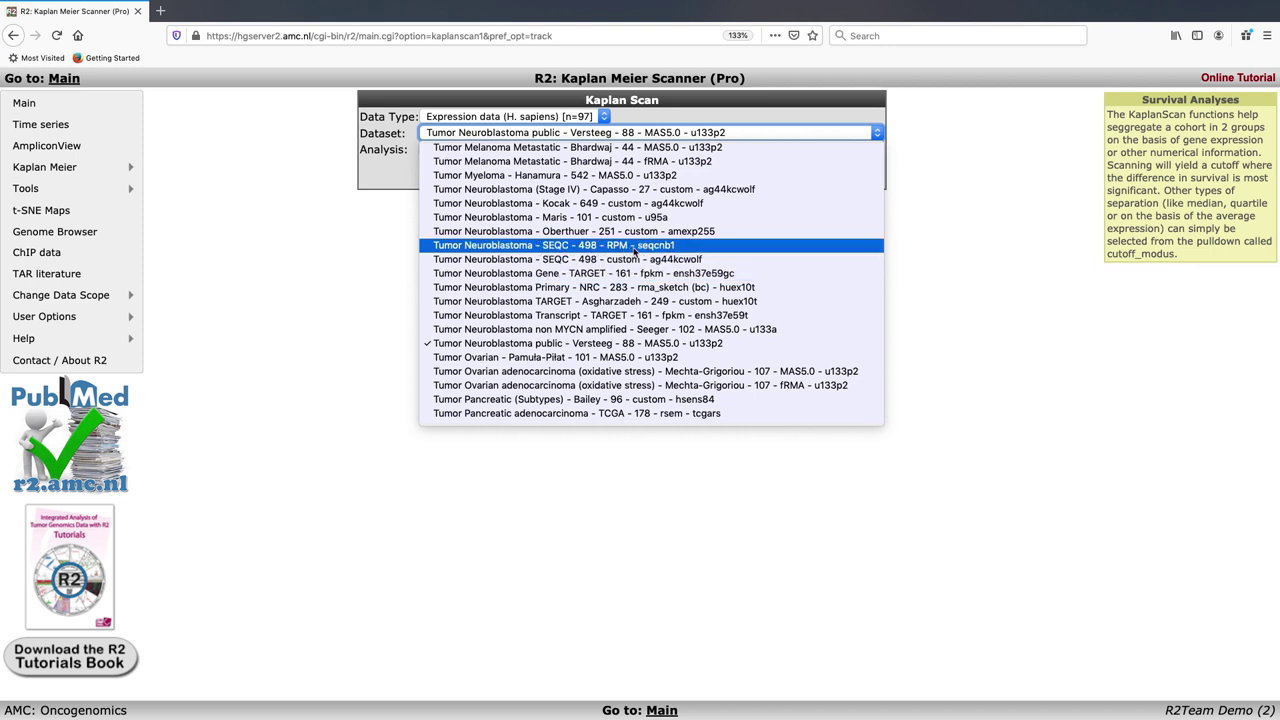
pyautogui.click(588, 246)
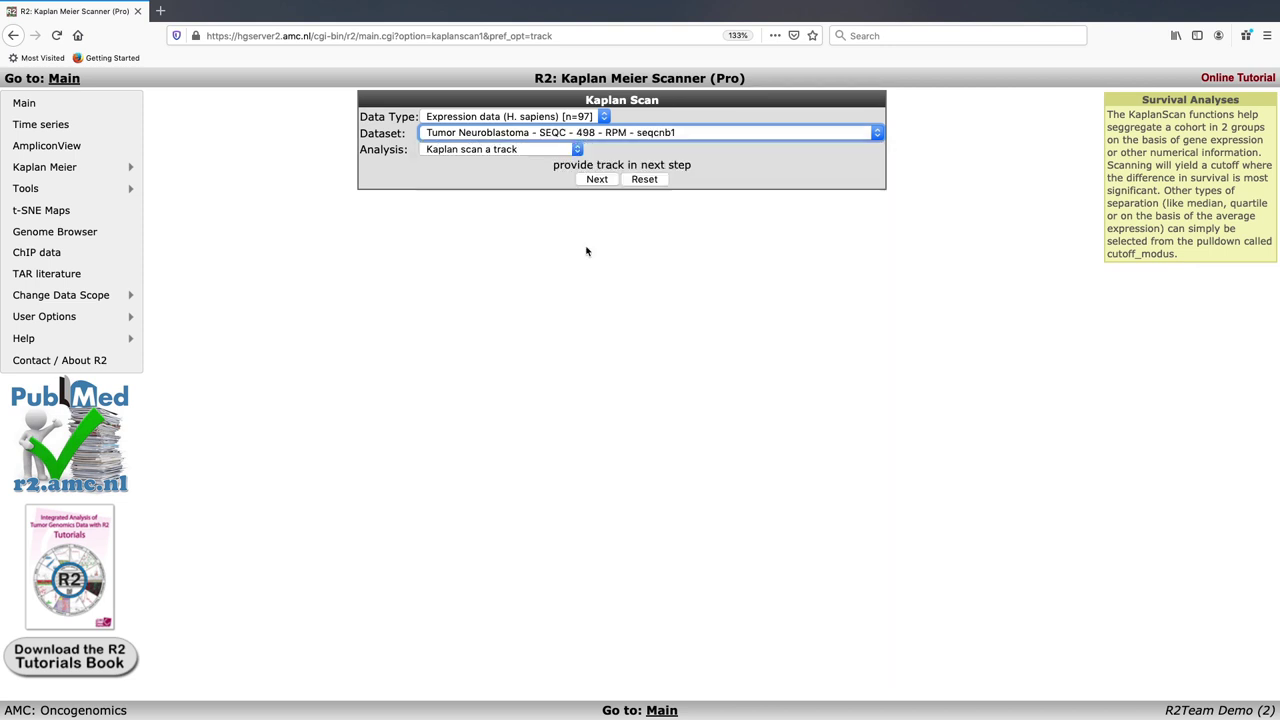
pyautogui.click(596, 180)
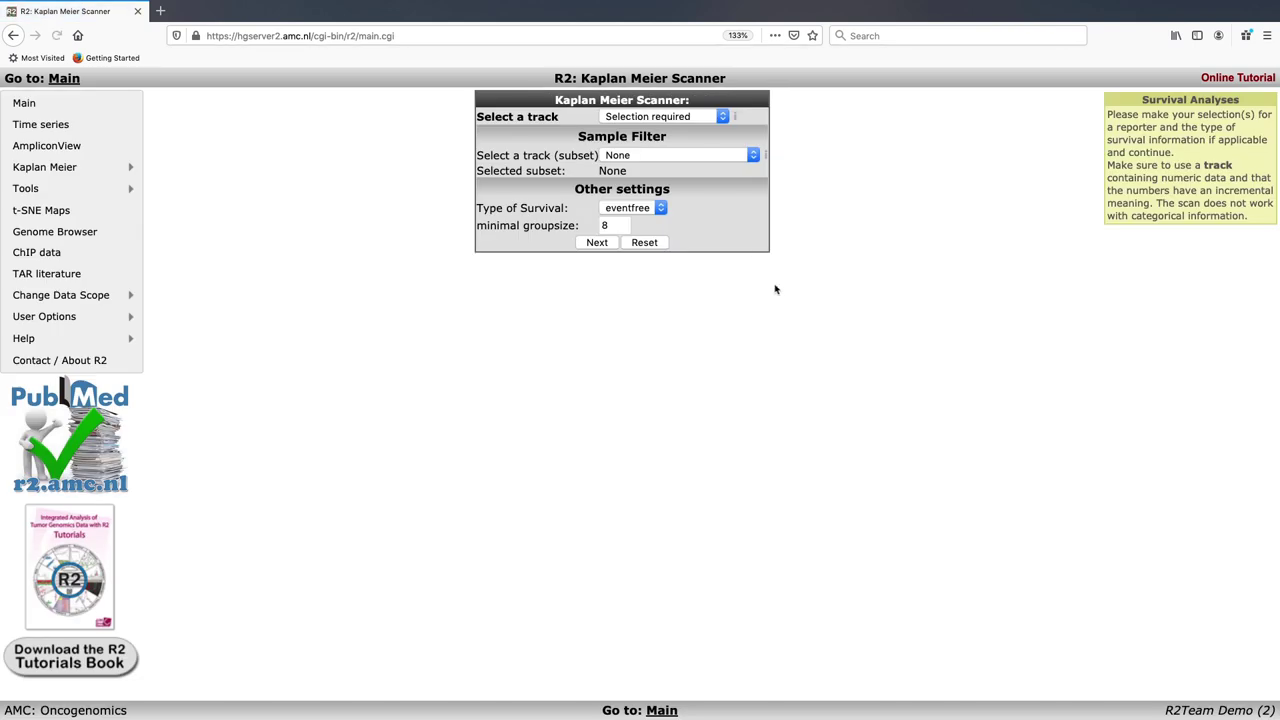
# - Scan the age_at_diagnosis track using overall survival and draw the Kaplan curve
pyautogui.click(660, 118)
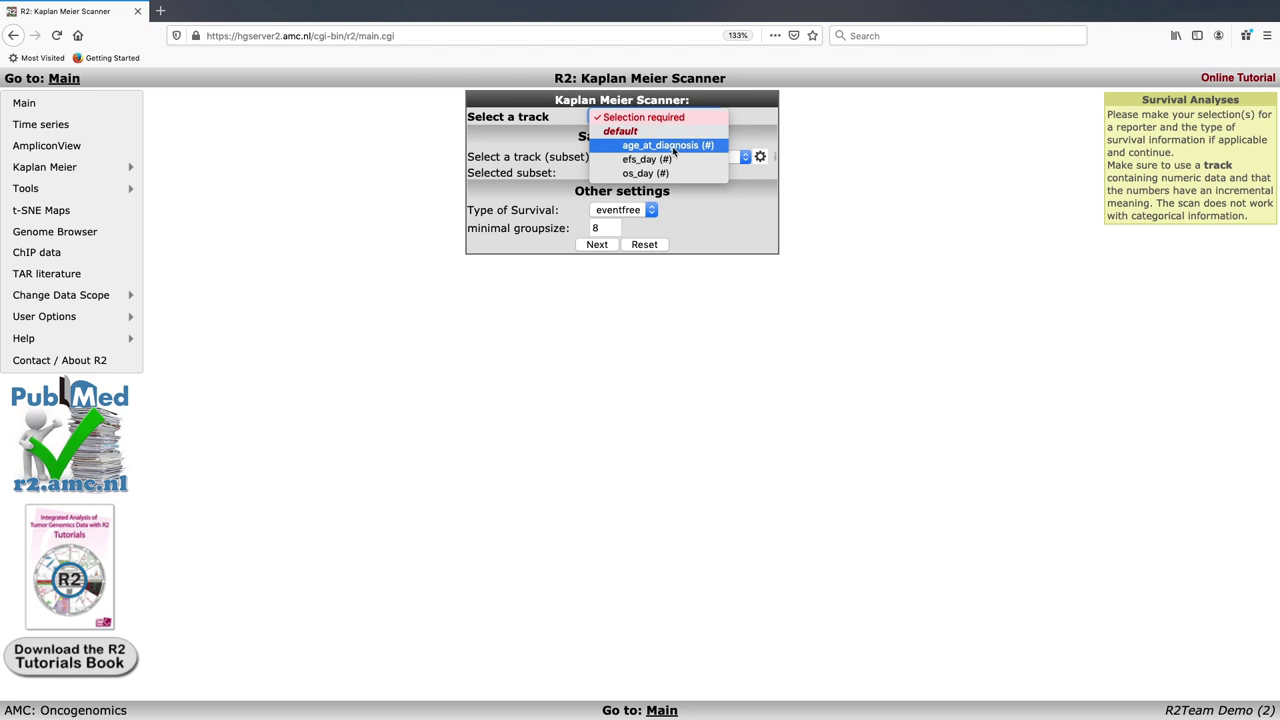
pyautogui.click(673, 147)
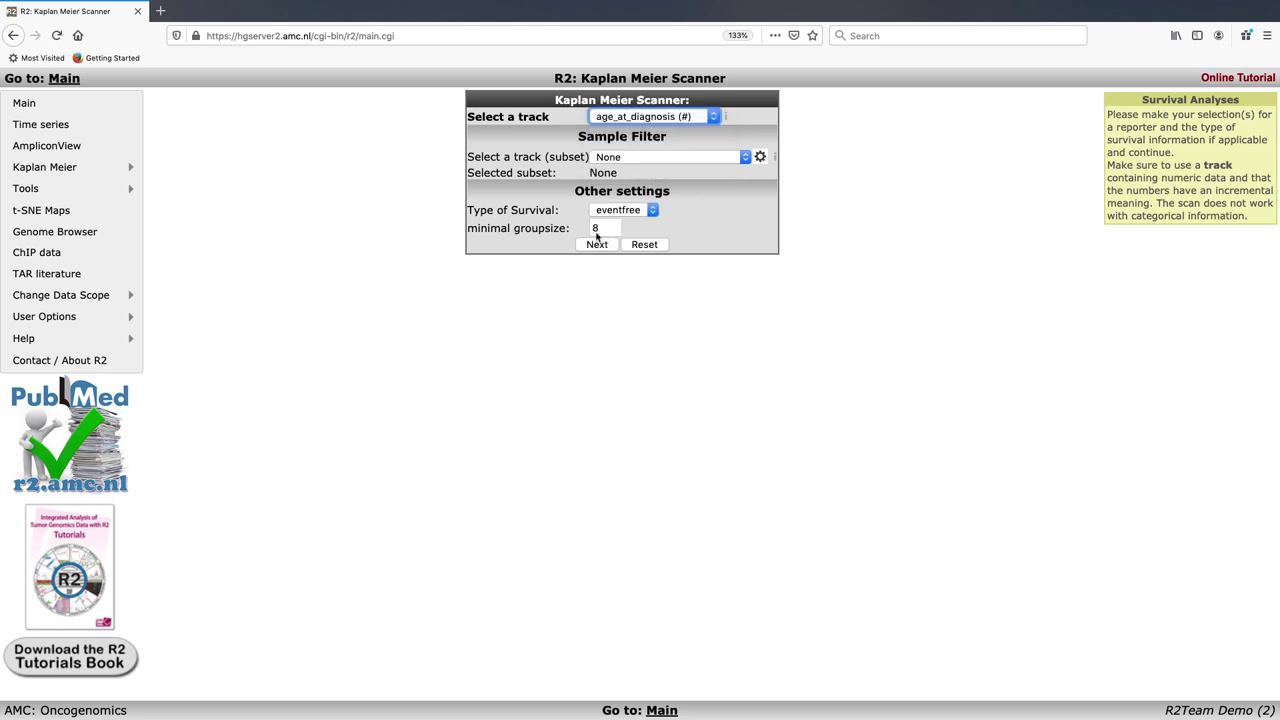
pyautogui.click(622, 210)
pyautogui.click(621, 222)
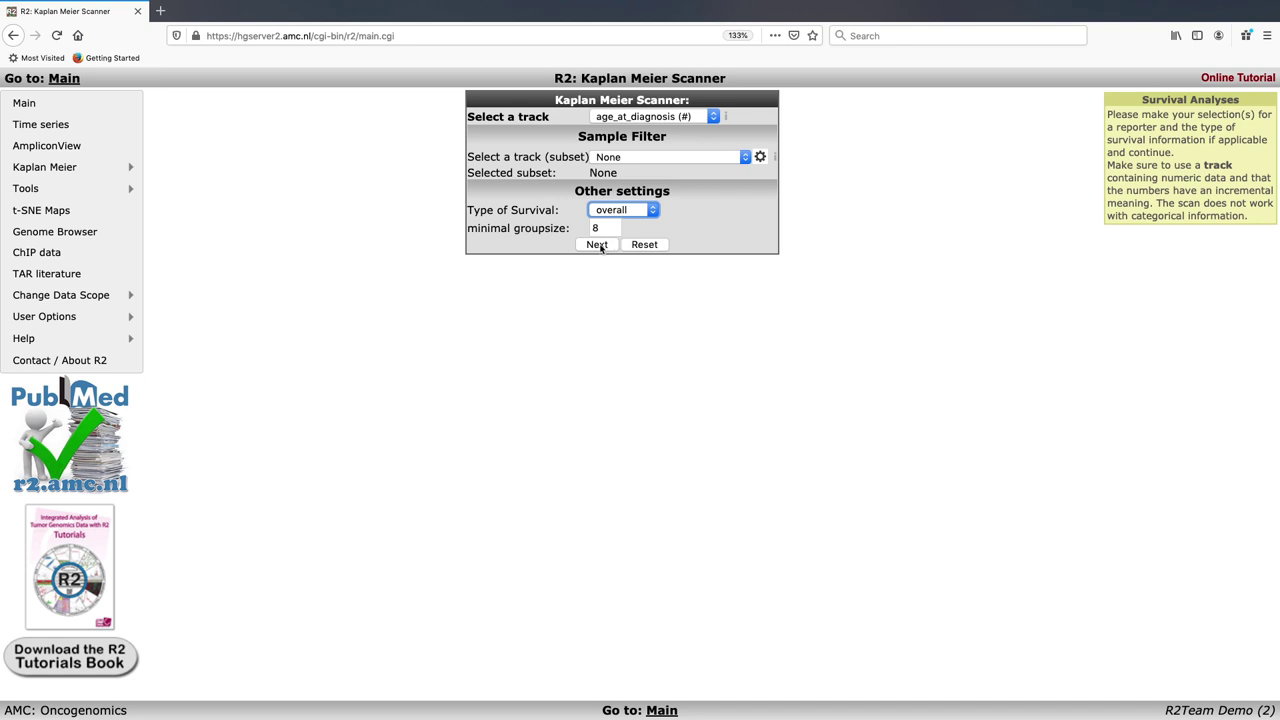
pyautogui.click(597, 245)
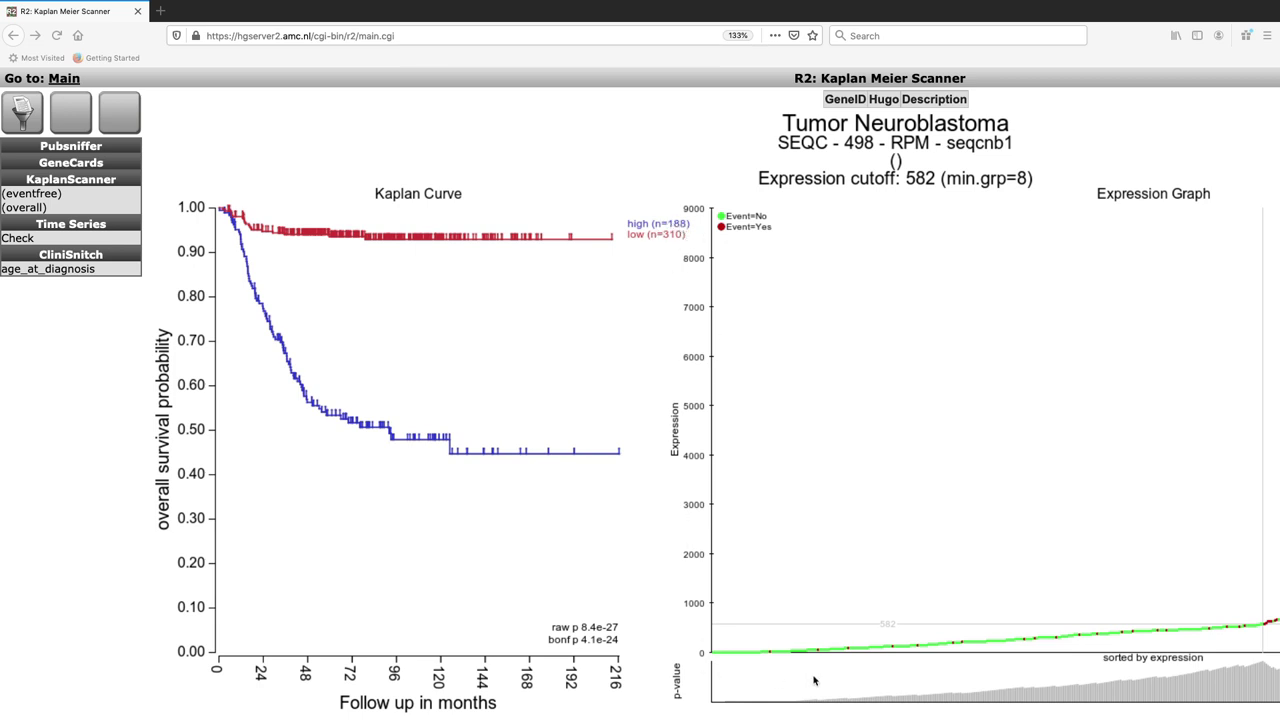
# - Examine the age_at_diagnosis survival curves, the expression graph with its p-value plot, and the adjustable settings
pyautogui.scroll(-1, 529, 540)
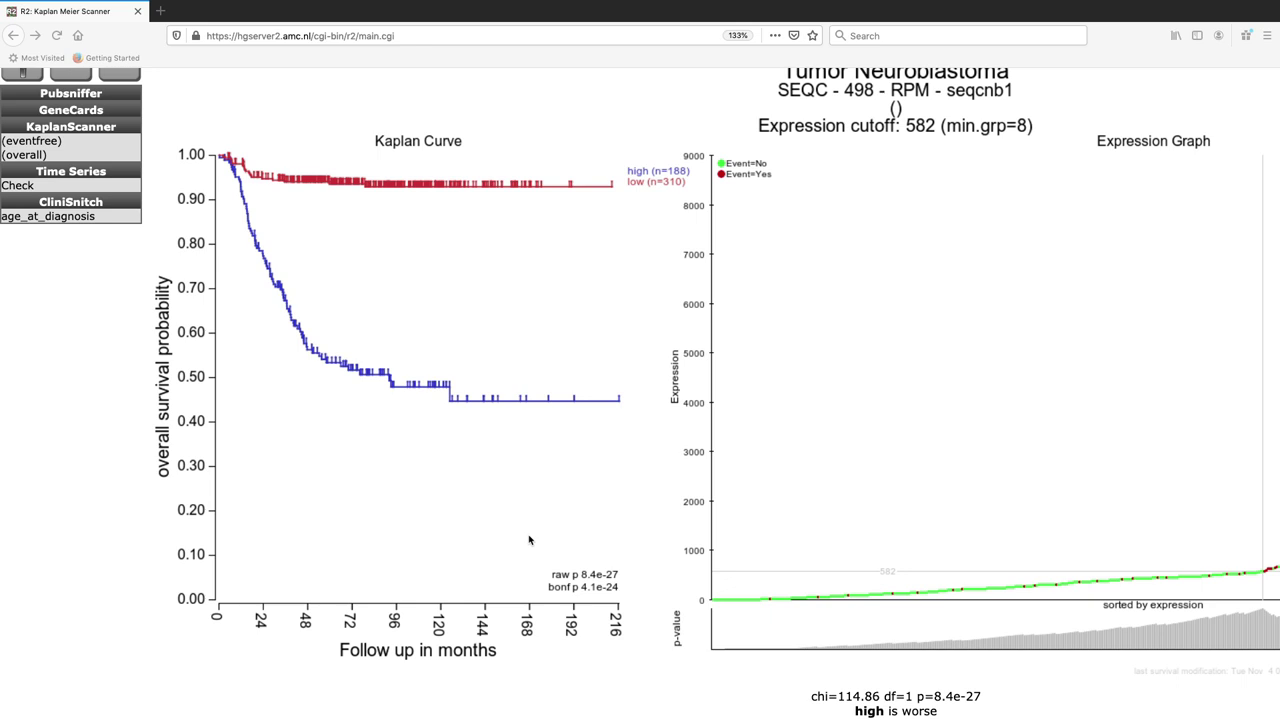
pyautogui.scroll(1, 529, 540)
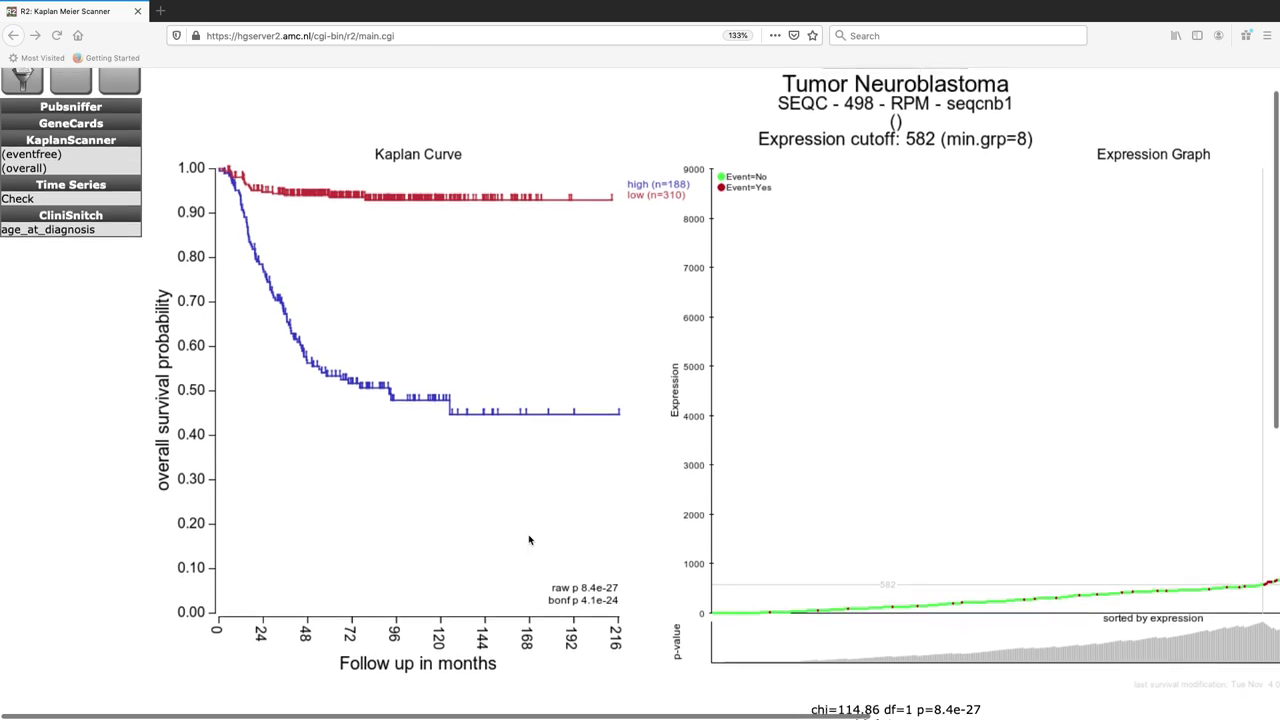
pyautogui.hscroll(1, 529, 540)
pyautogui.scroll(-2, 529, 540)
pyautogui.hscroll(4, 529, 540)
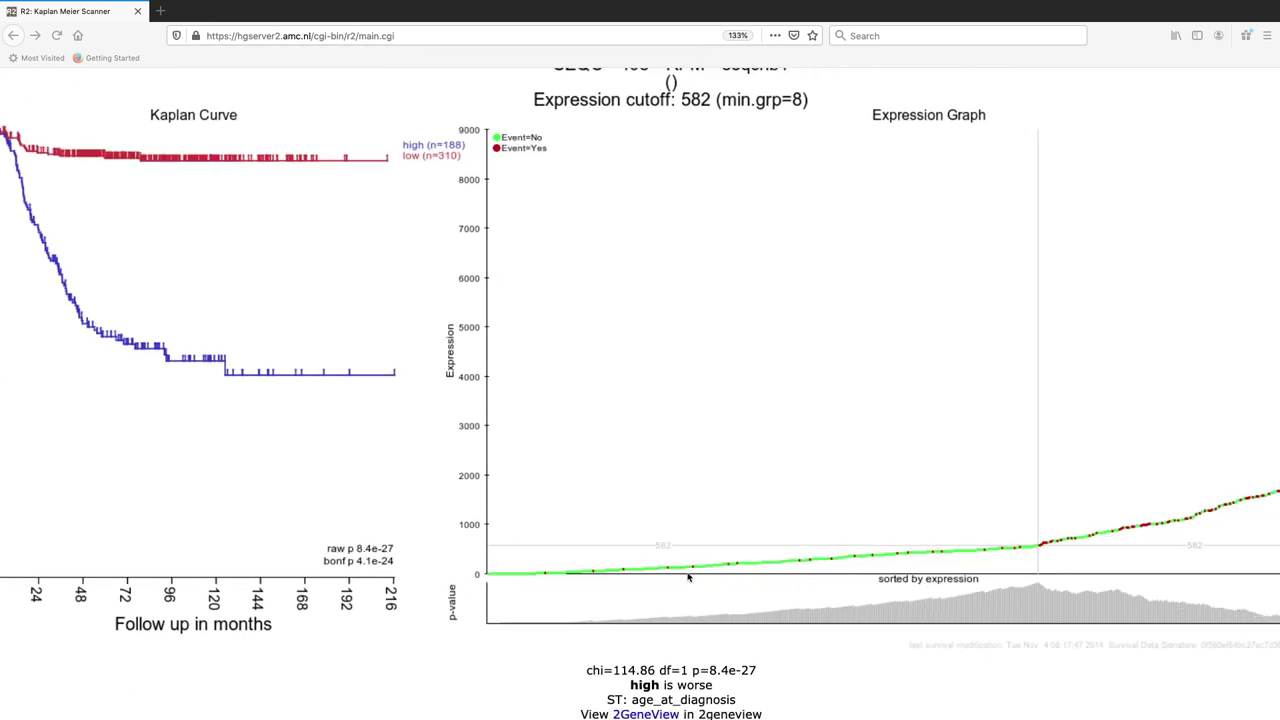
pyautogui.hscroll(5, 995, 558)
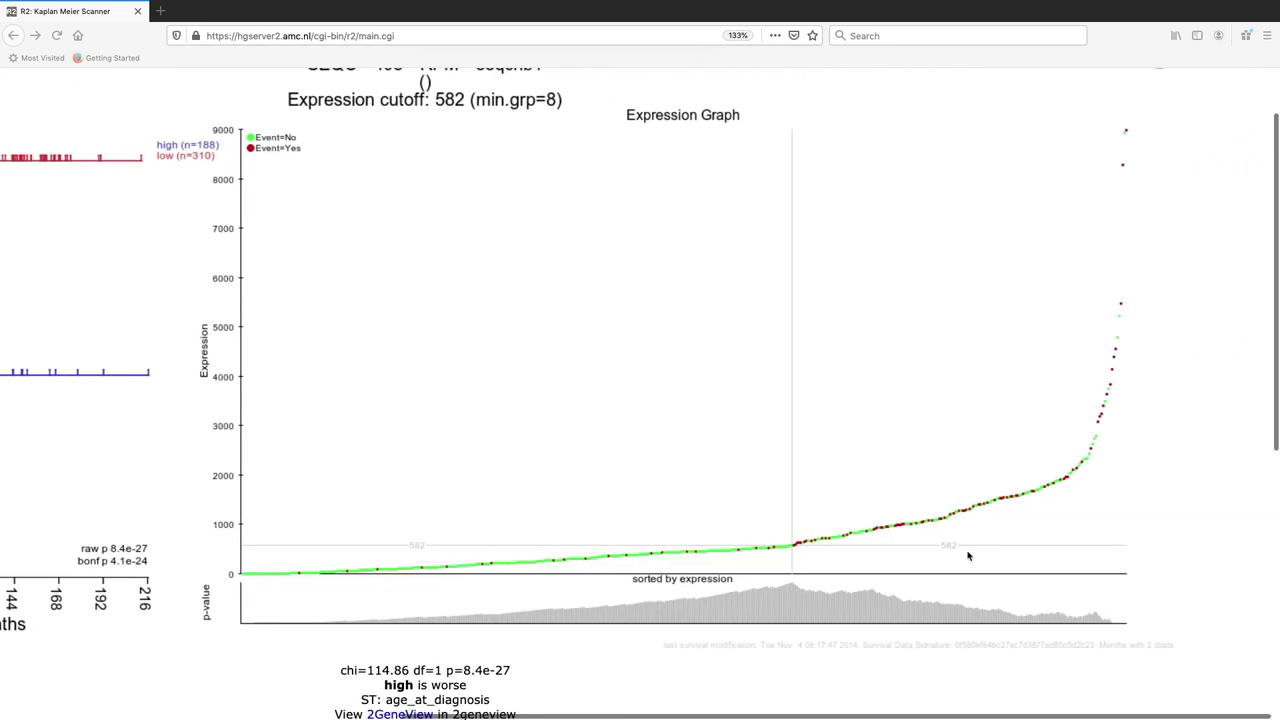
pyautogui.scroll(-1, 715, 560)
pyautogui.hscroll(-1, 715, 560)
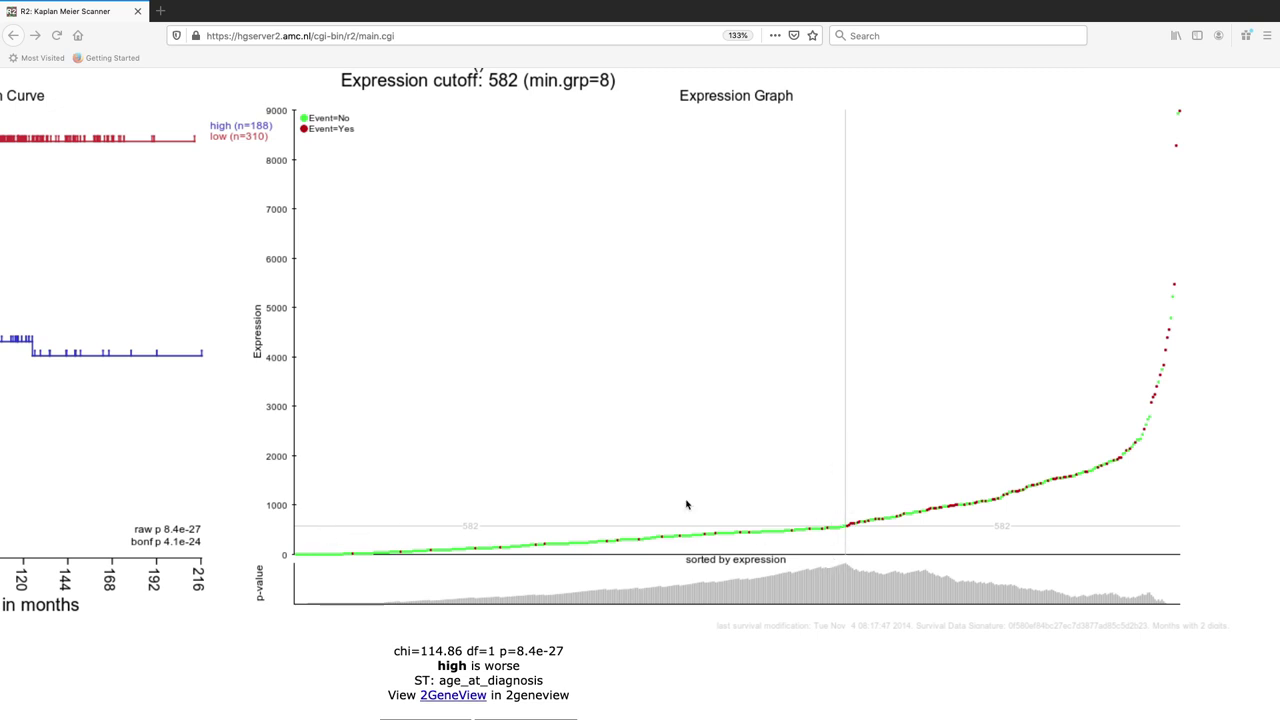
pyautogui.hscroll(-8, 686, 505)
pyautogui.scroll(2, 686, 505)
pyautogui.scroll(-1, 686, 505)
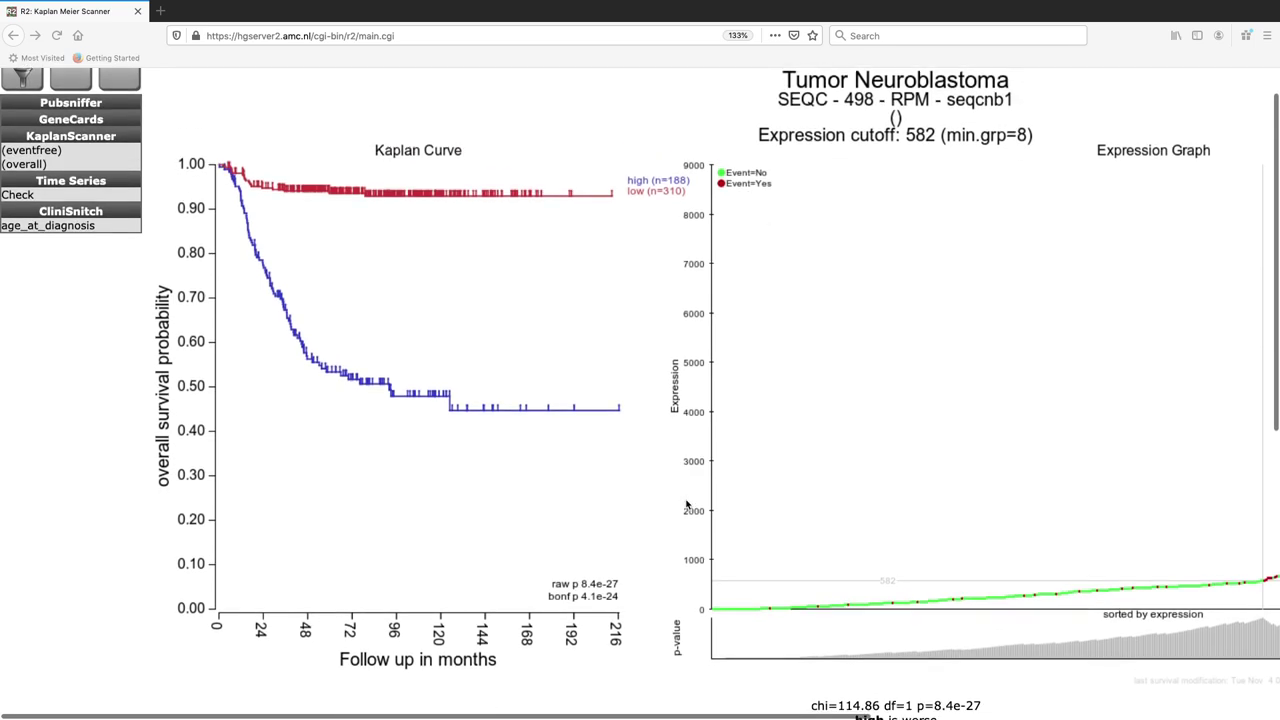
pyautogui.scroll(-3, 926, 238)
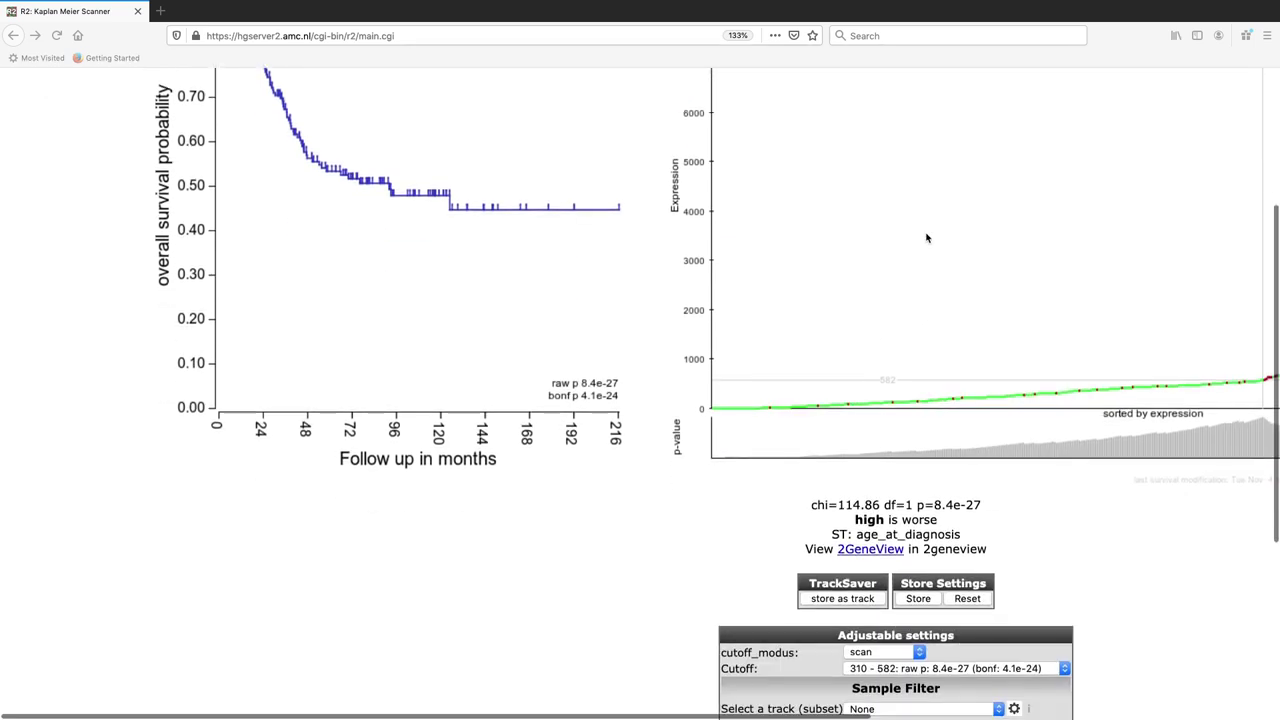
pyautogui.scroll(5, 926, 238)
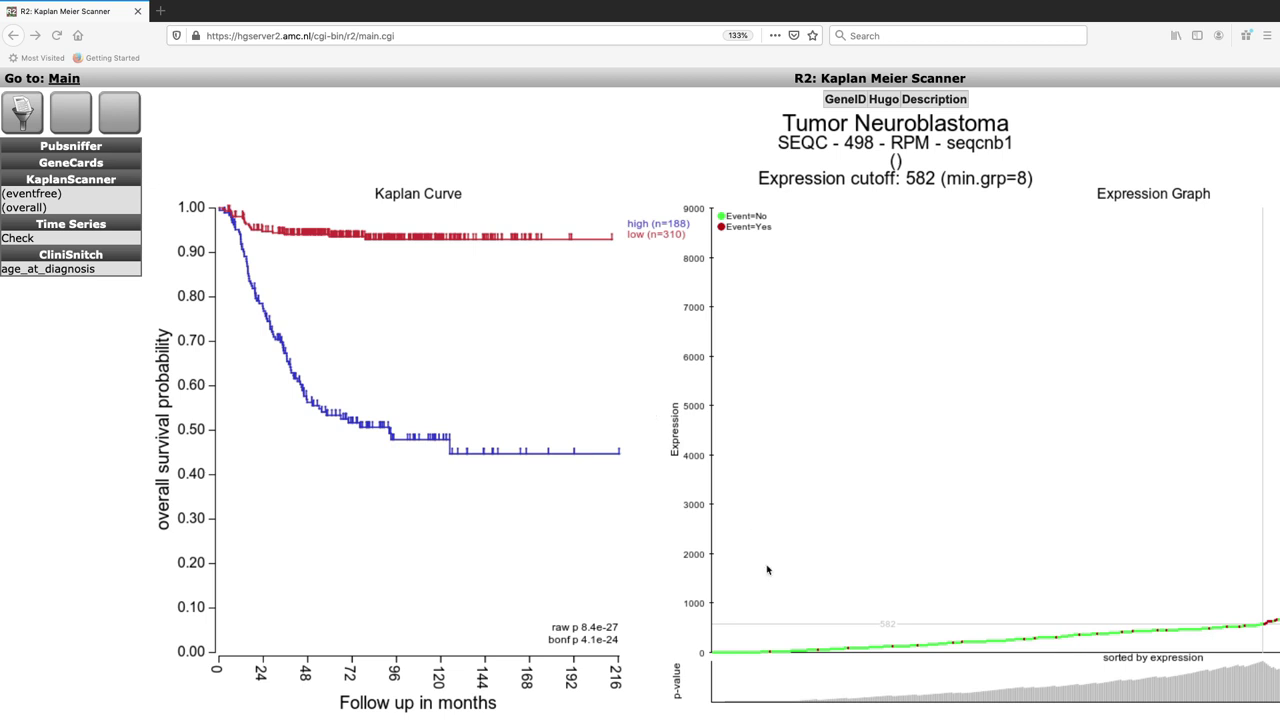
pyautogui.hscroll(2, 780, 590)
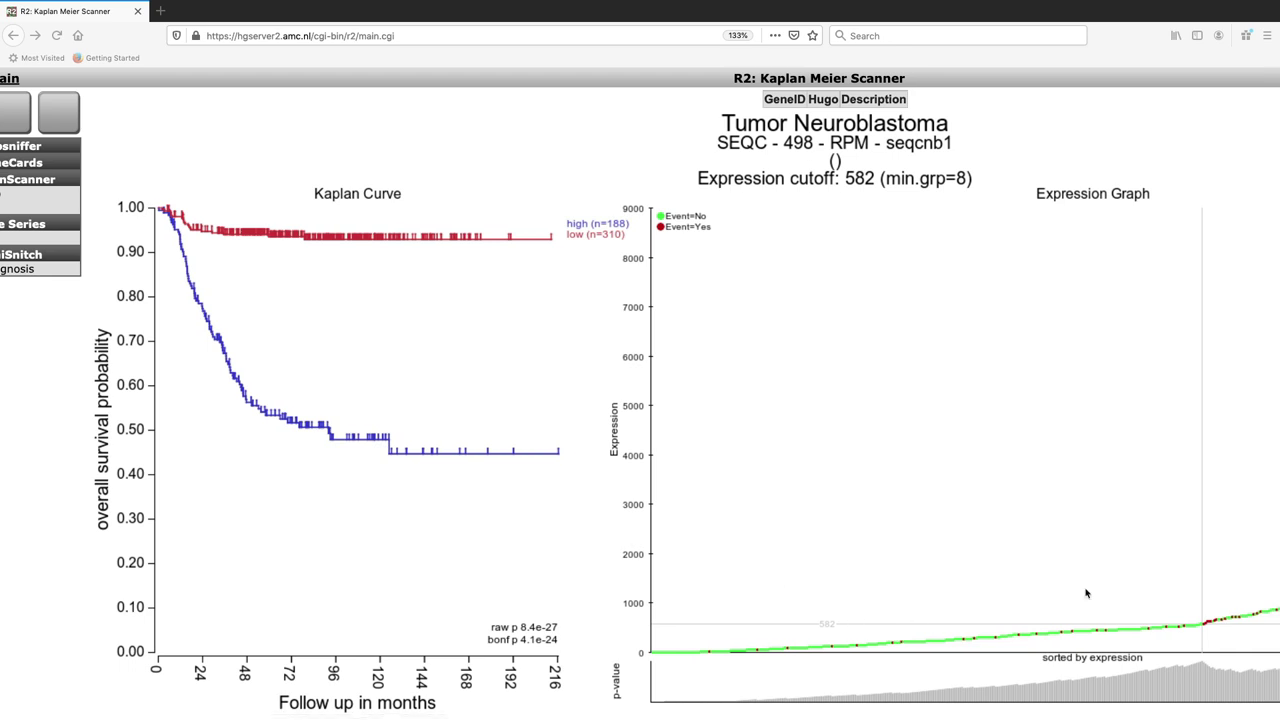
pyautogui.hscroll(5, 885, 632)
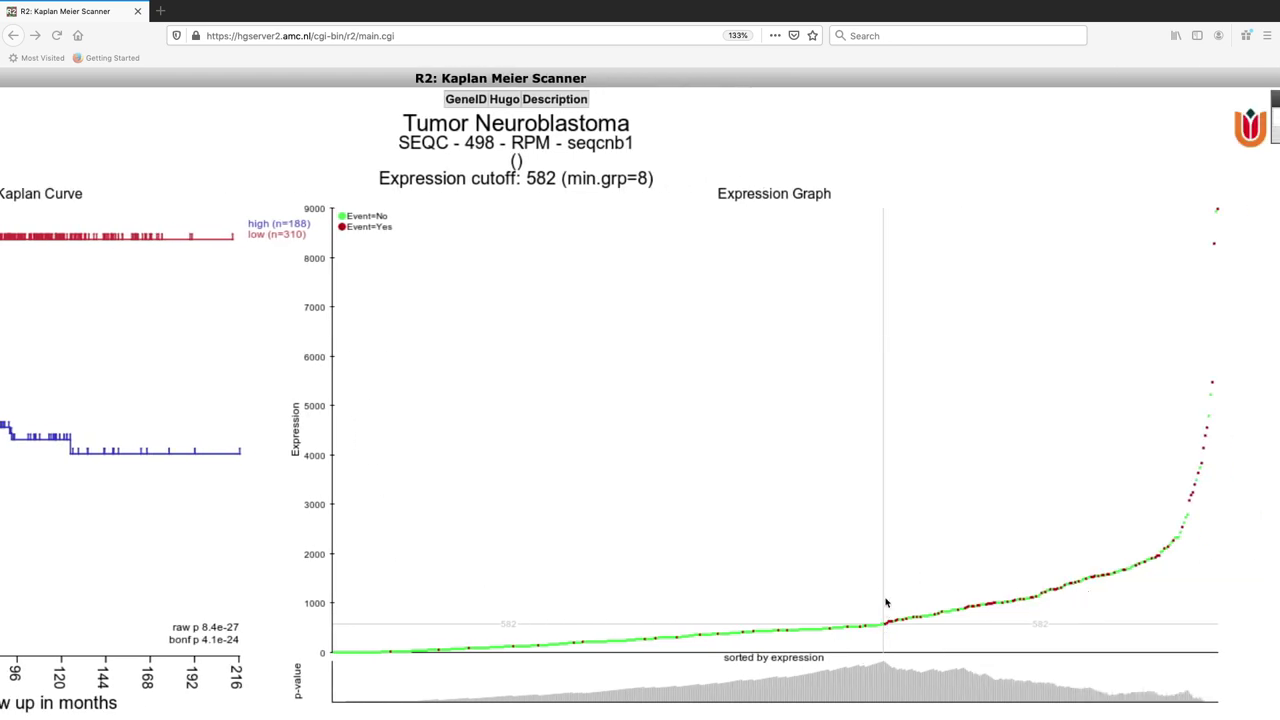
pyautogui.hscroll(-5, 772, 632)
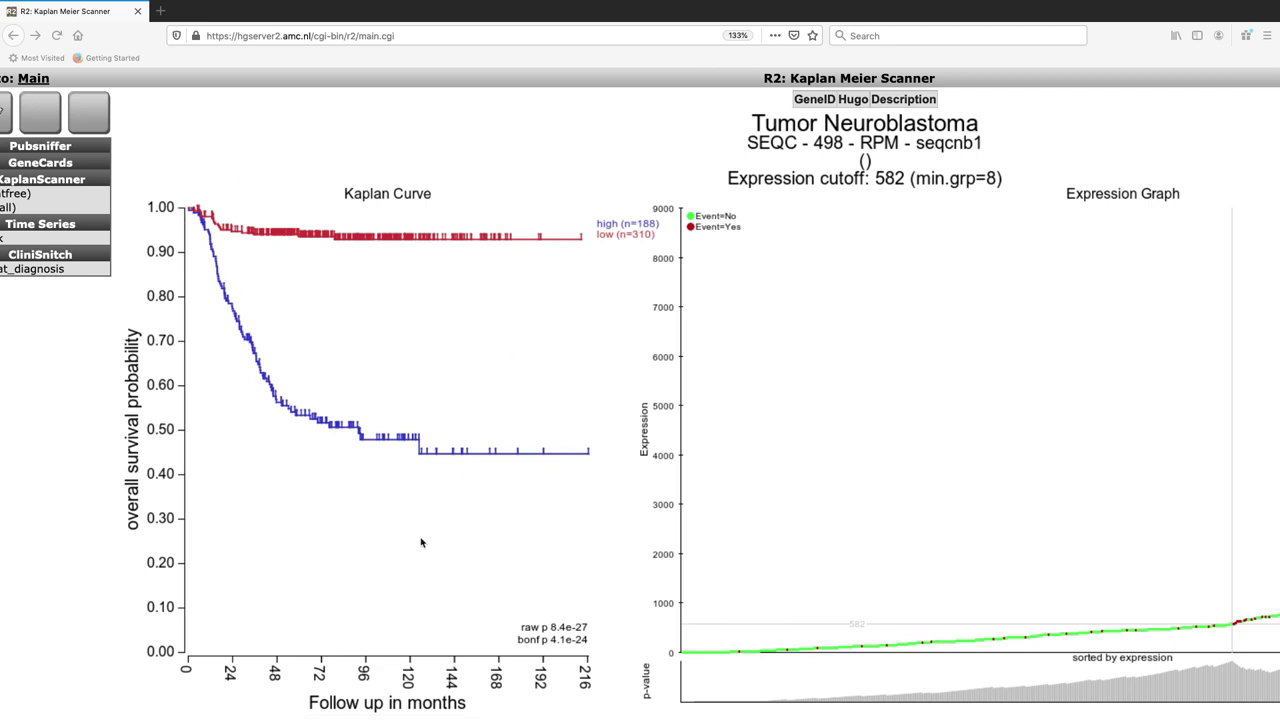
pyautogui.hscroll(-1, 421, 542)
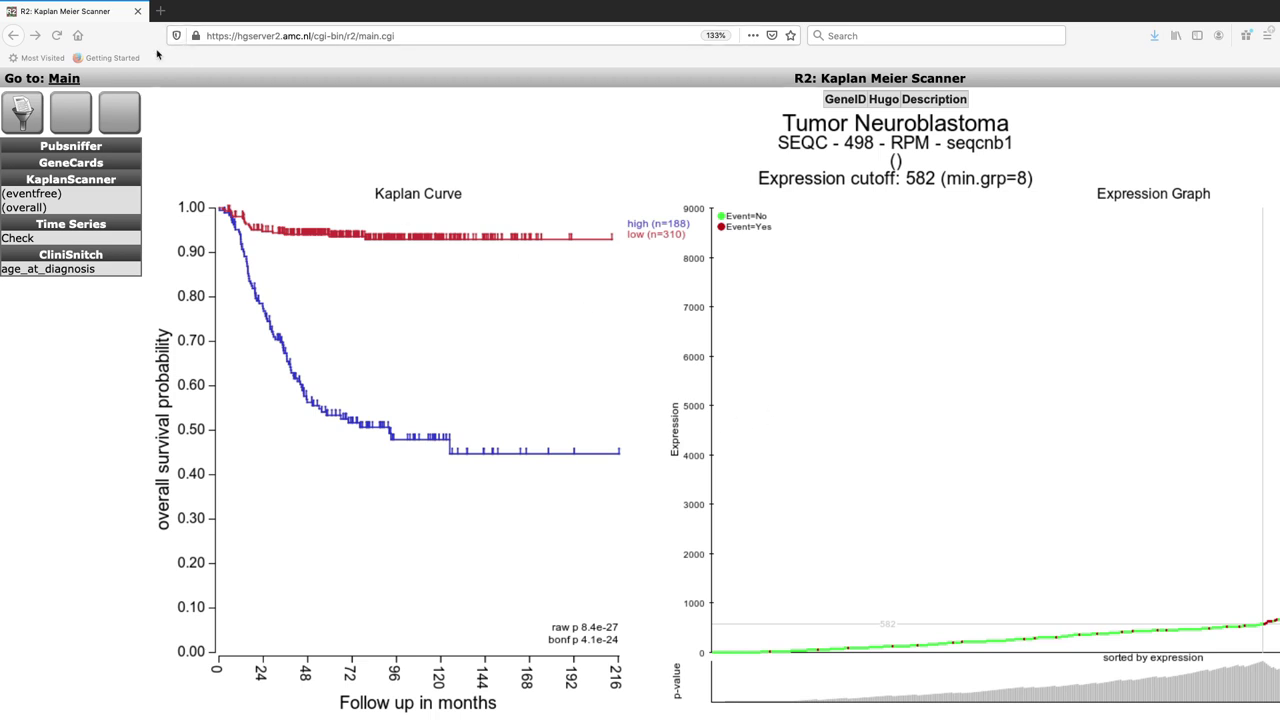
# - Return to the R2 main page and start Kaplan Meier by gene expression on the SEQC dataset as a scan of a group of genes
pyautogui.click(77, 87)
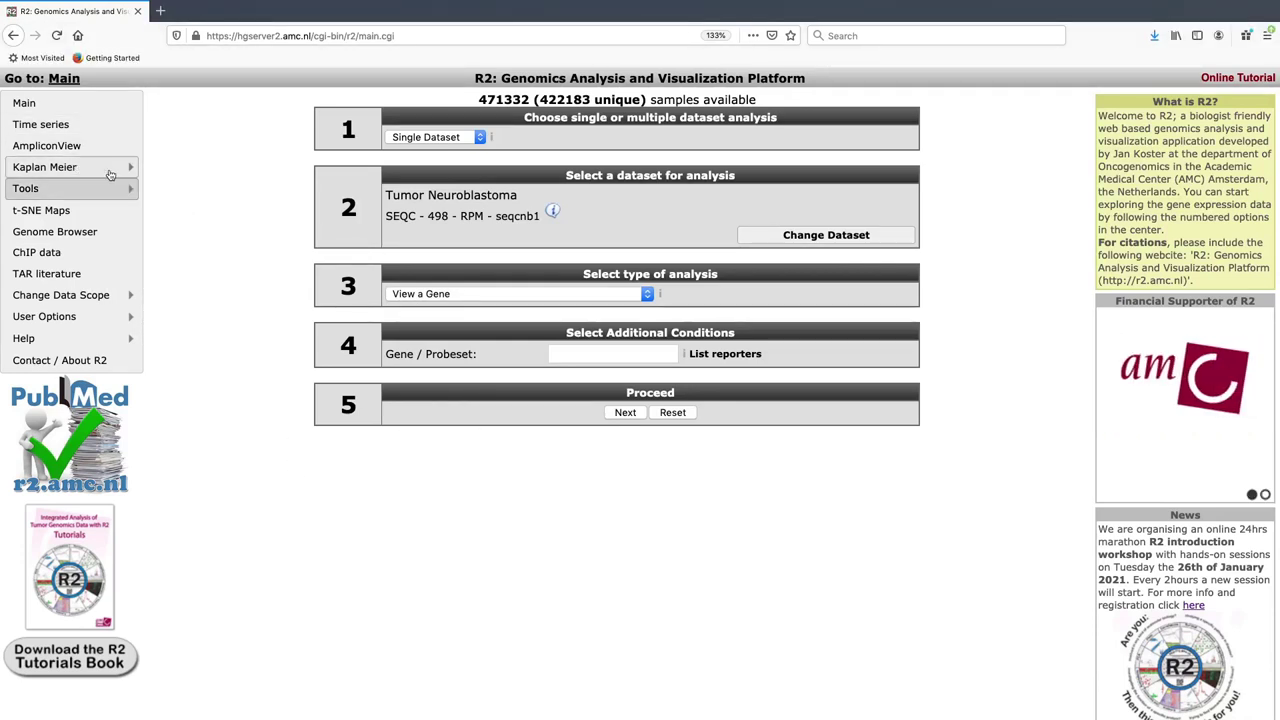
pyautogui.moveTo(112, 172)
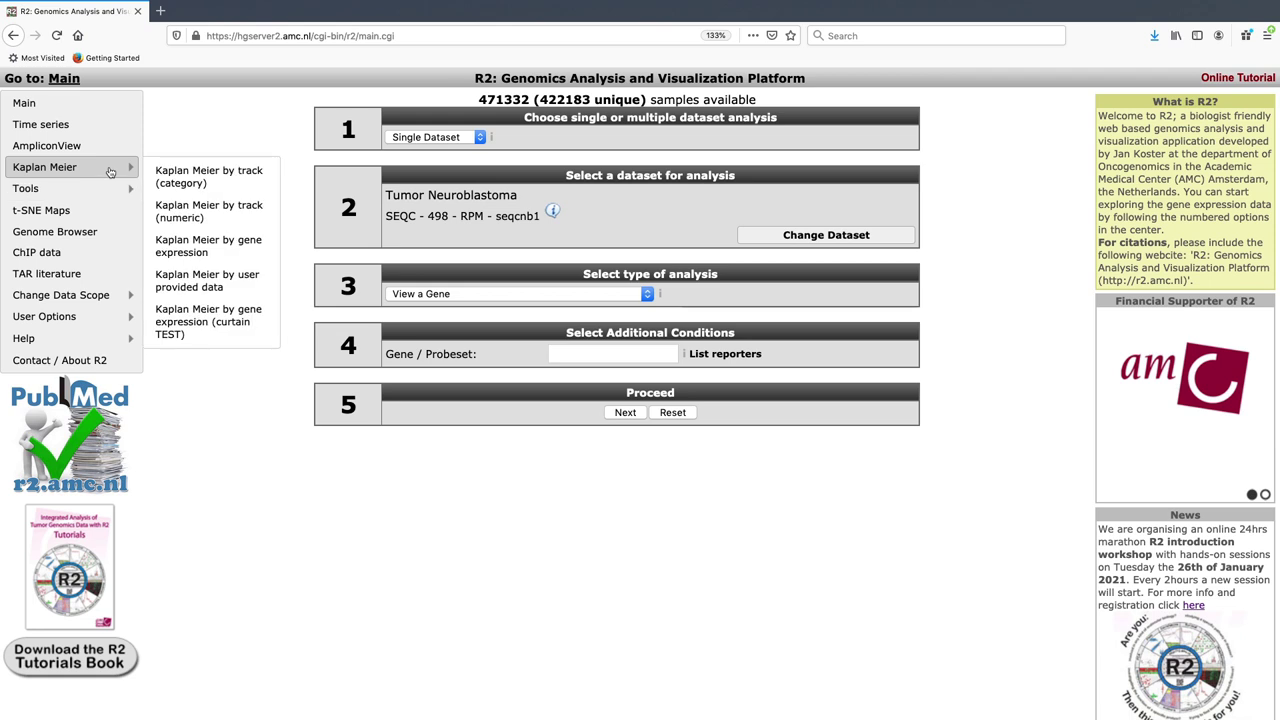
pyautogui.click(222, 253)
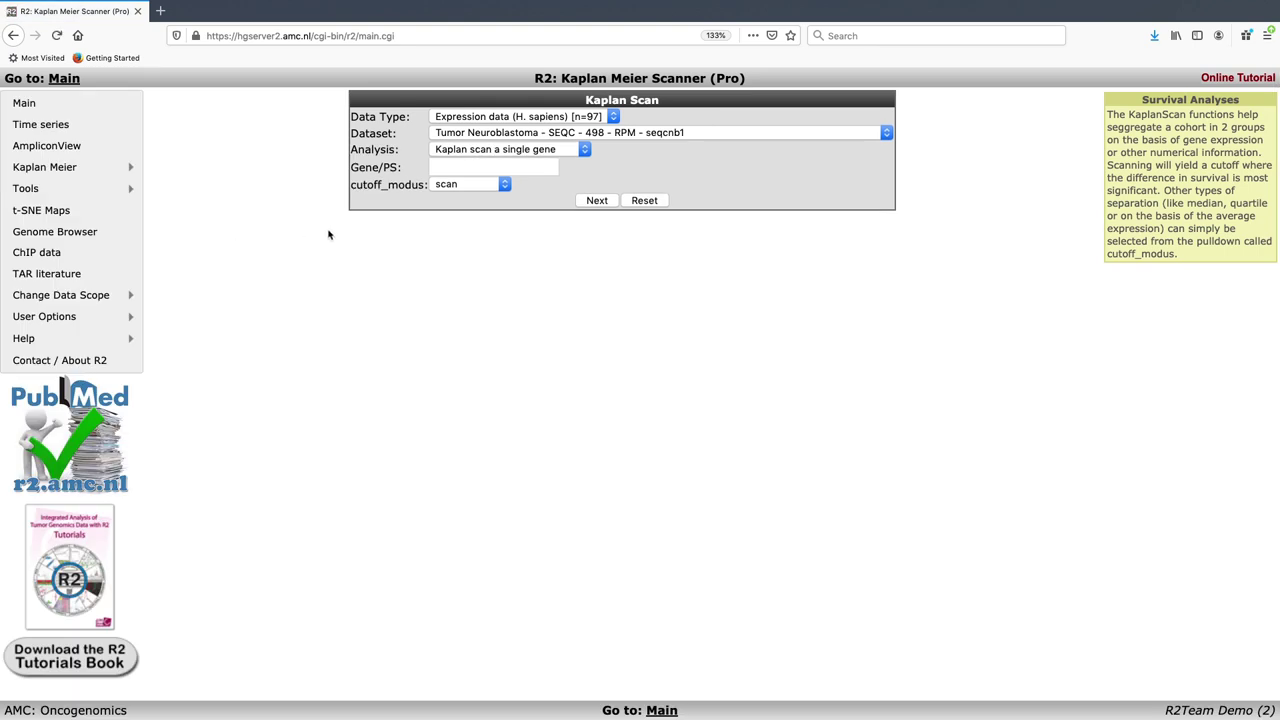
pyautogui.click(573, 157)
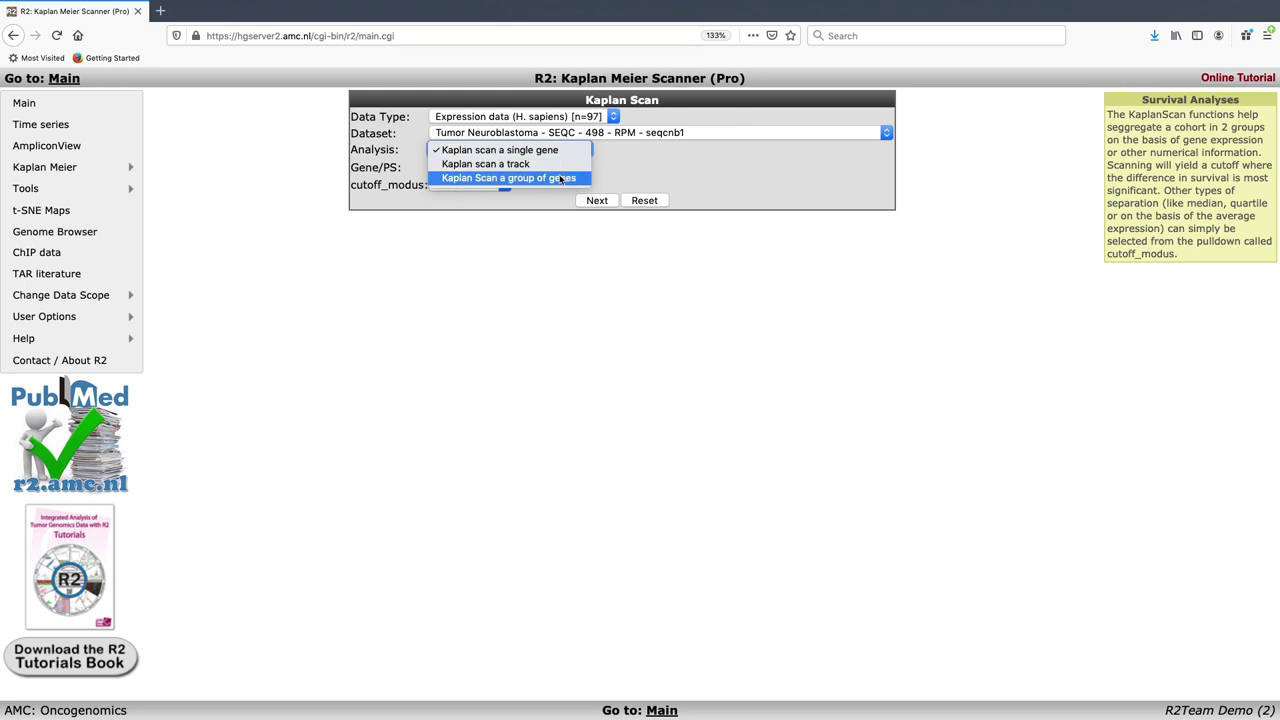
pyautogui.click(565, 178)
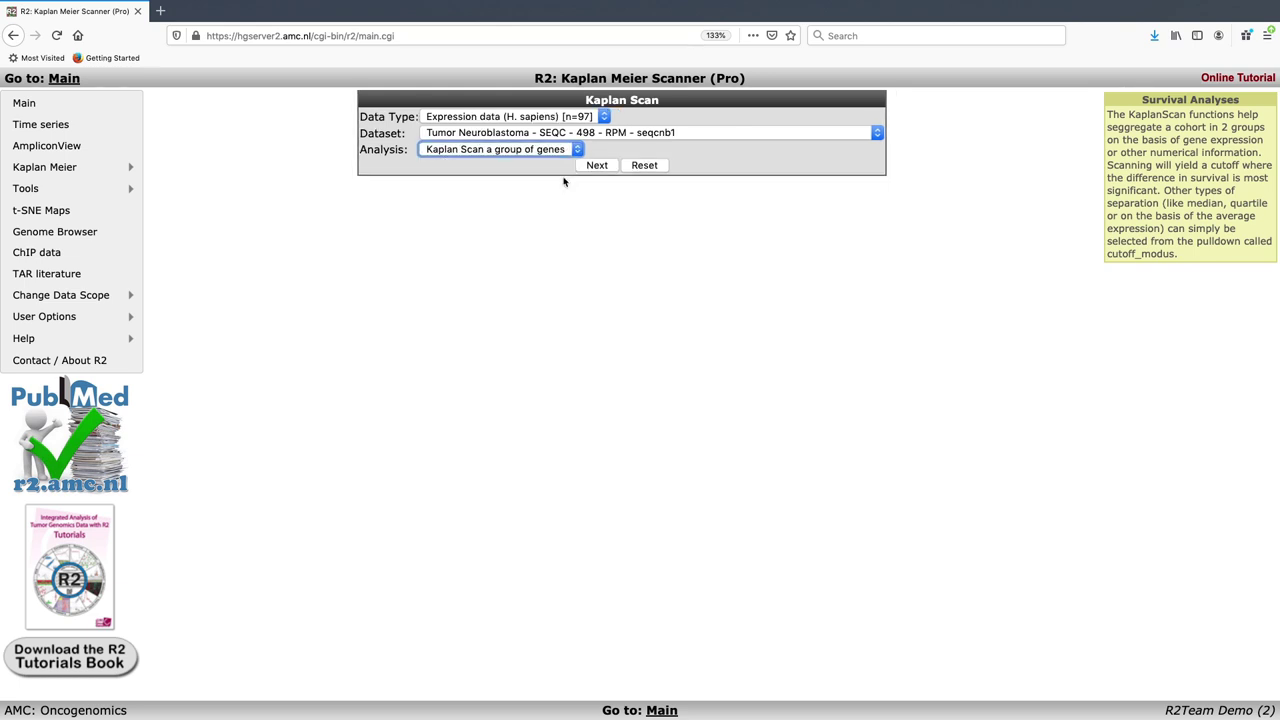
pyautogui.click(592, 168)
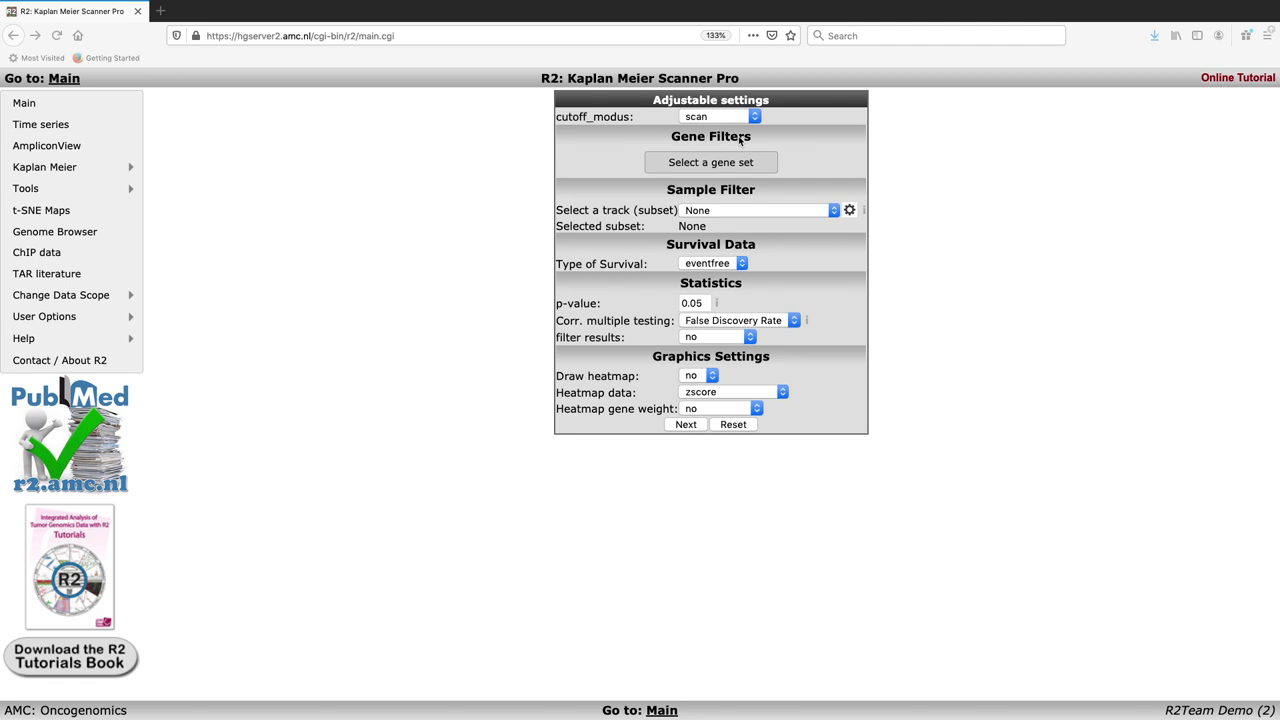
# - Set the type of survival to overall and run the scan across all genes
pyautogui.click(741, 264)
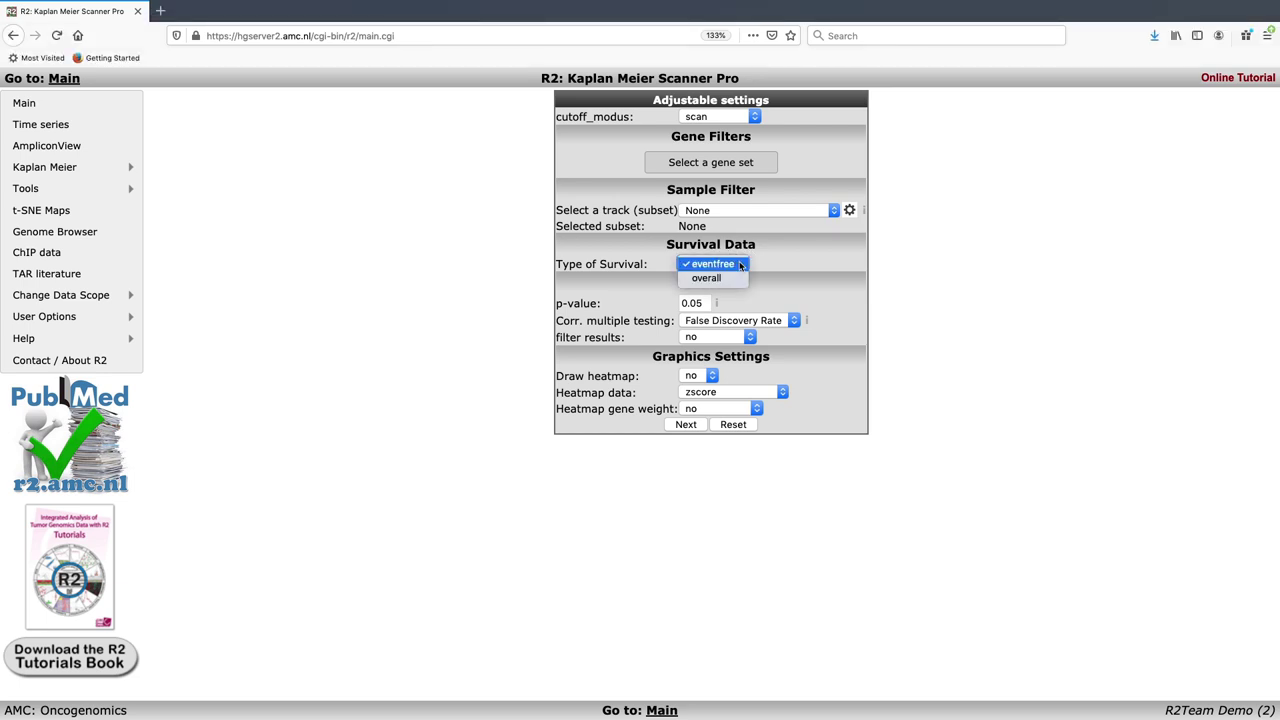
pyautogui.click(729, 279)
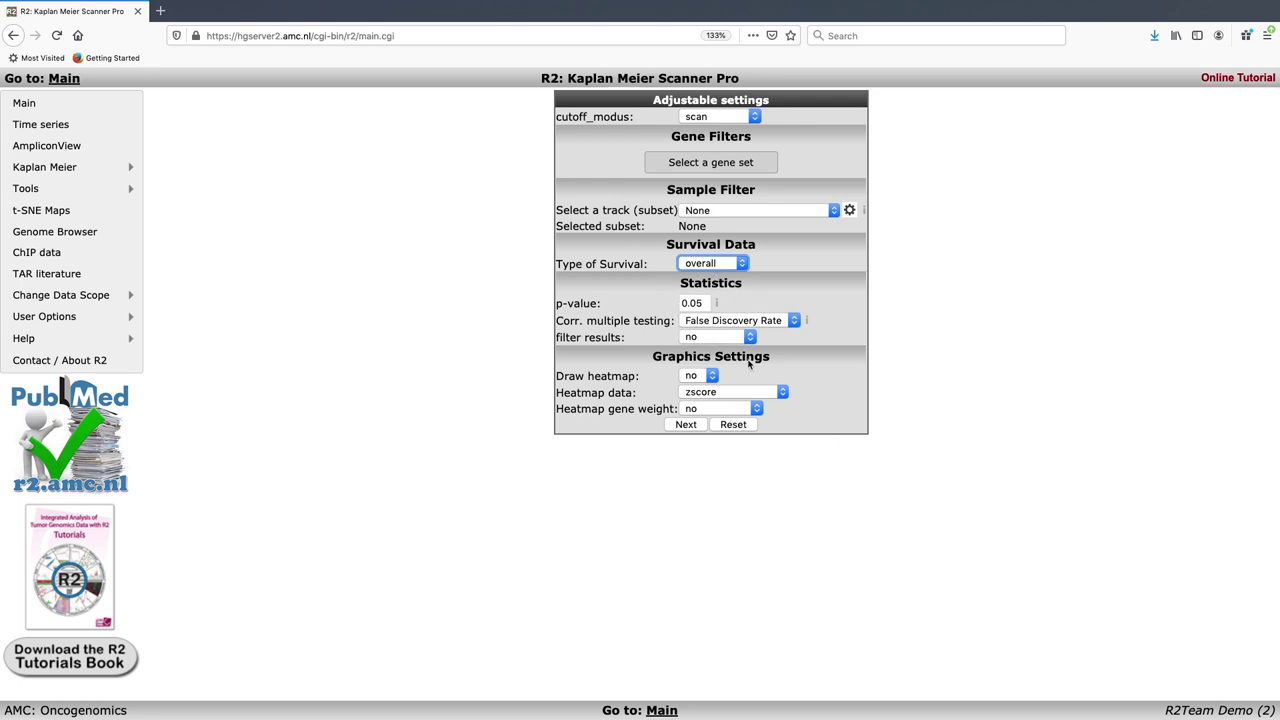
pyautogui.click(686, 425)
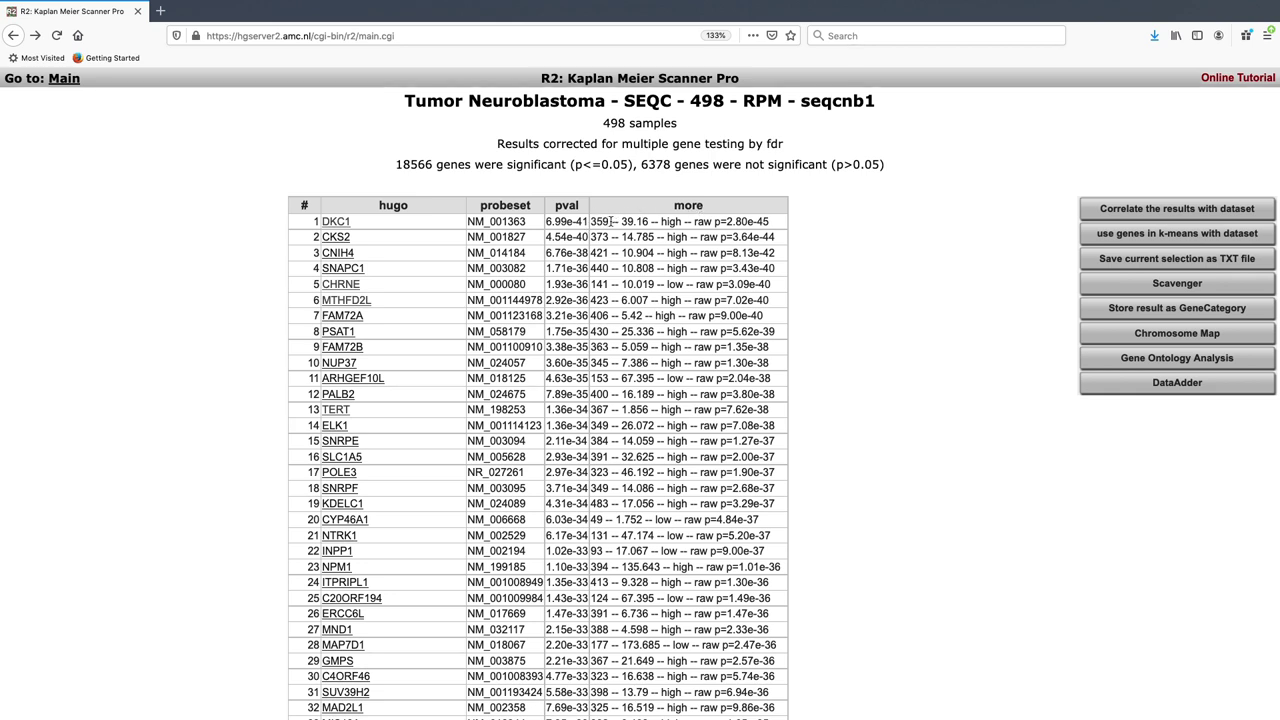
# - Inspect the DKC1 entry in the gene list, review its survival curves and expression graph, and return to the list
pyautogui.moveTo(610, 221); pyautogui.dragTo(591, 222)
pyautogui.click(648, 221)
pyautogui.click(333, 225)
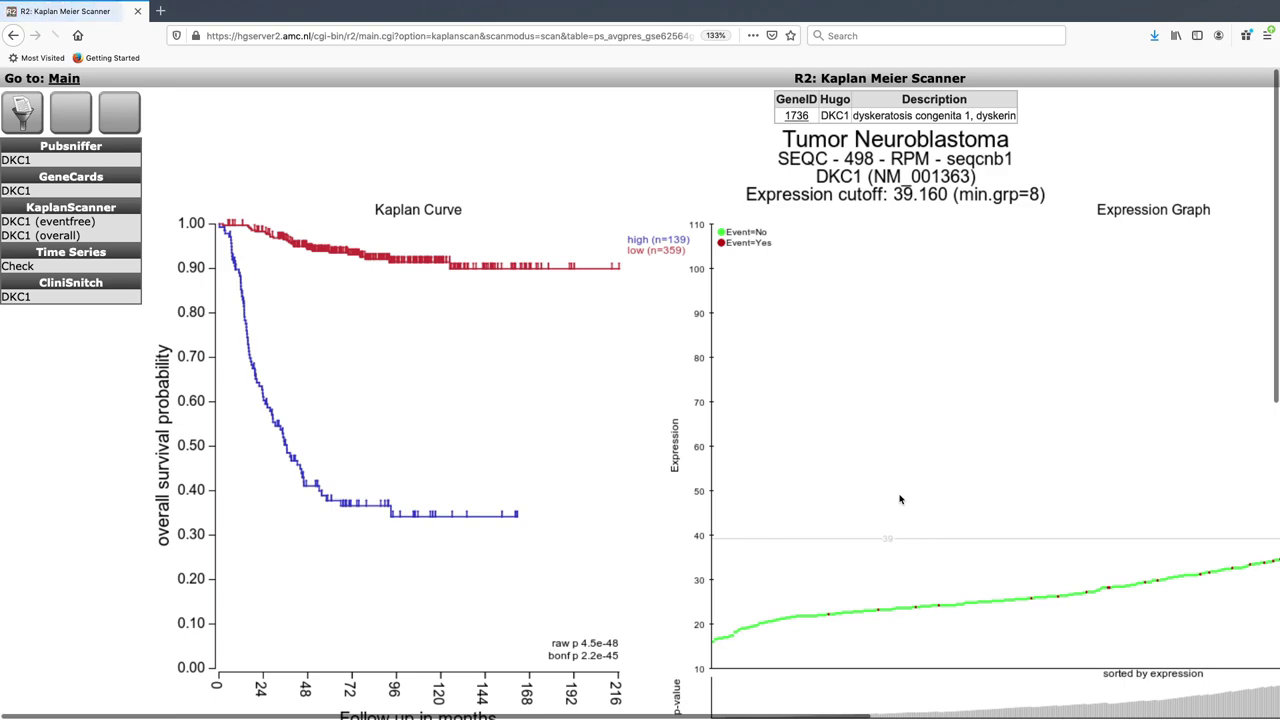
pyautogui.hscroll(4, 900, 499)
pyautogui.scroll(-1, 900, 499)
pyautogui.hscroll(-4, 900, 499)
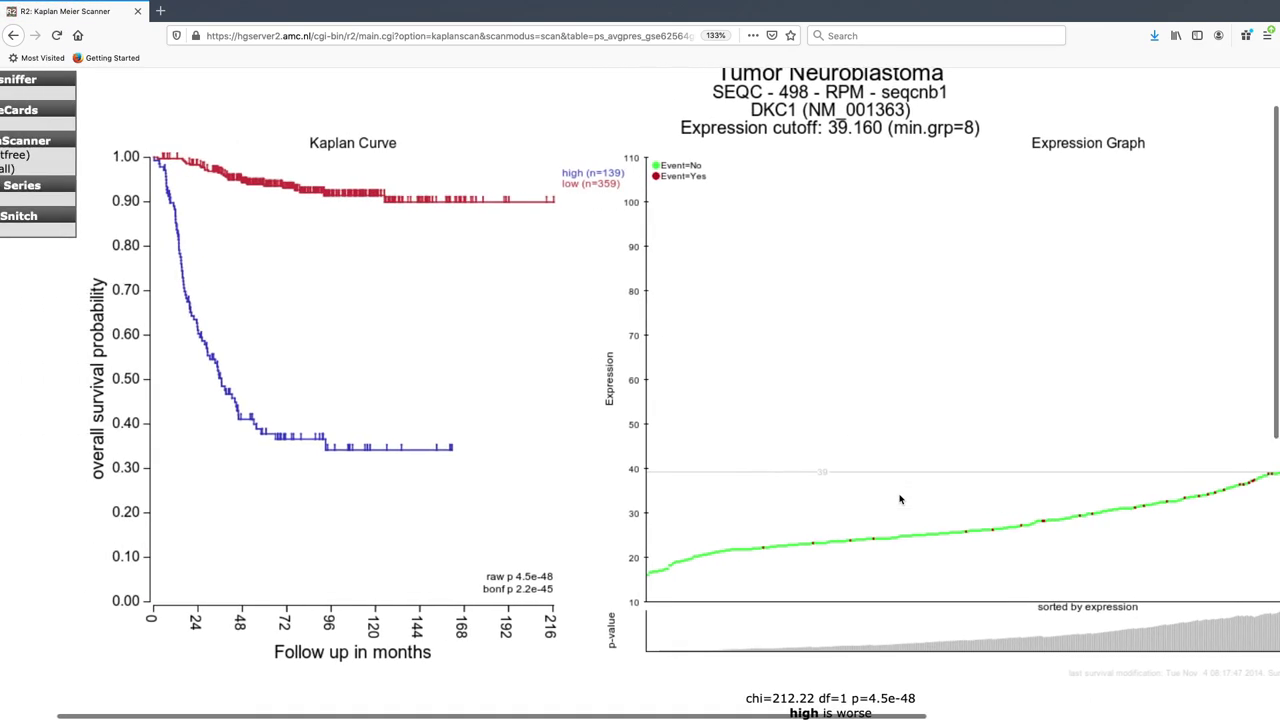
pyautogui.scroll(1, 900, 499)
pyautogui.press('super+Left')
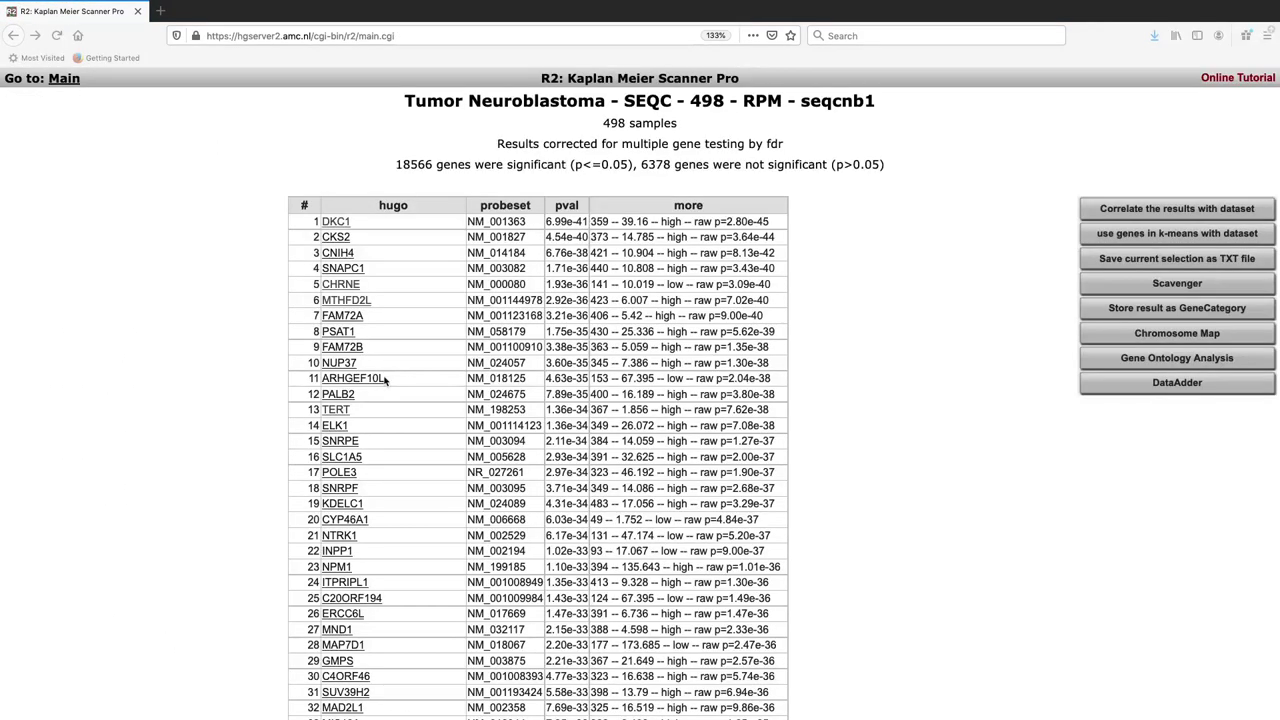